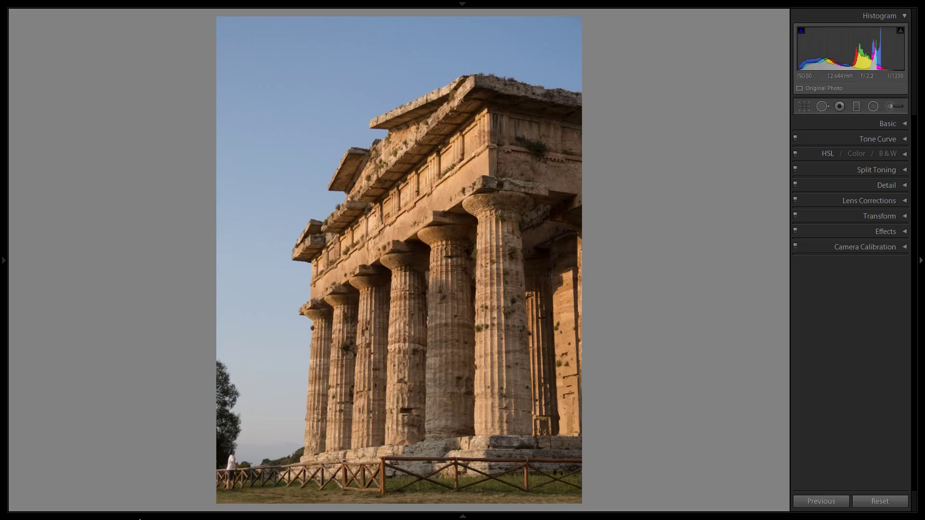
Reveal the left panel and the filmstrip, and hide both again to give the photo more room.
left_click(4, 260)
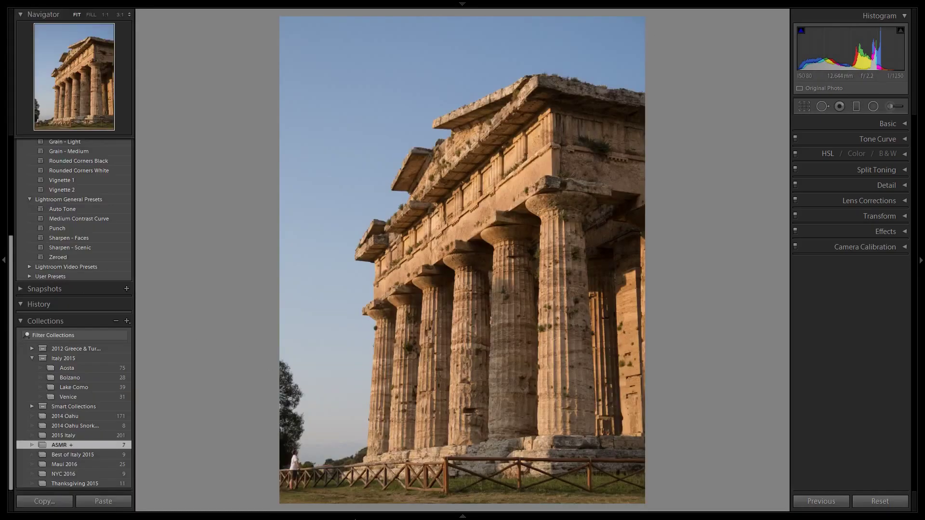
left_click(462, 517)
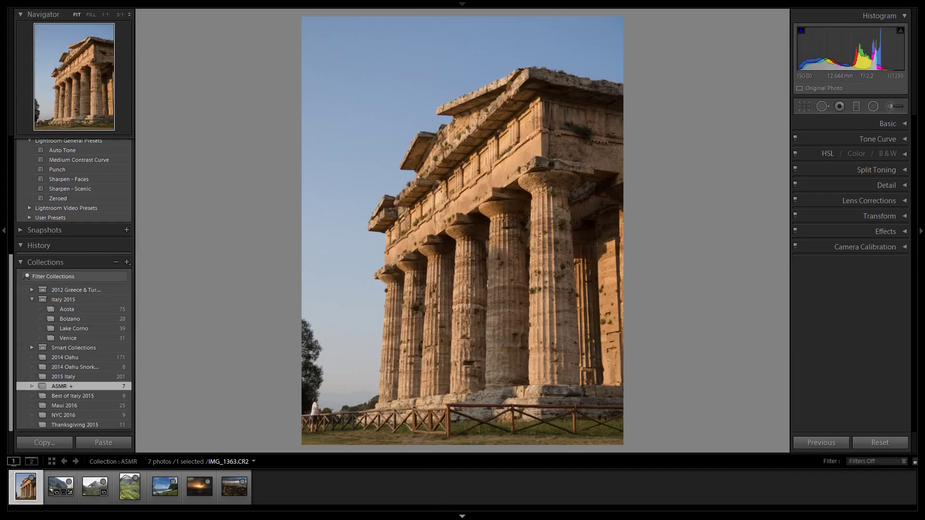
key("F6")
left_click(2, 232)
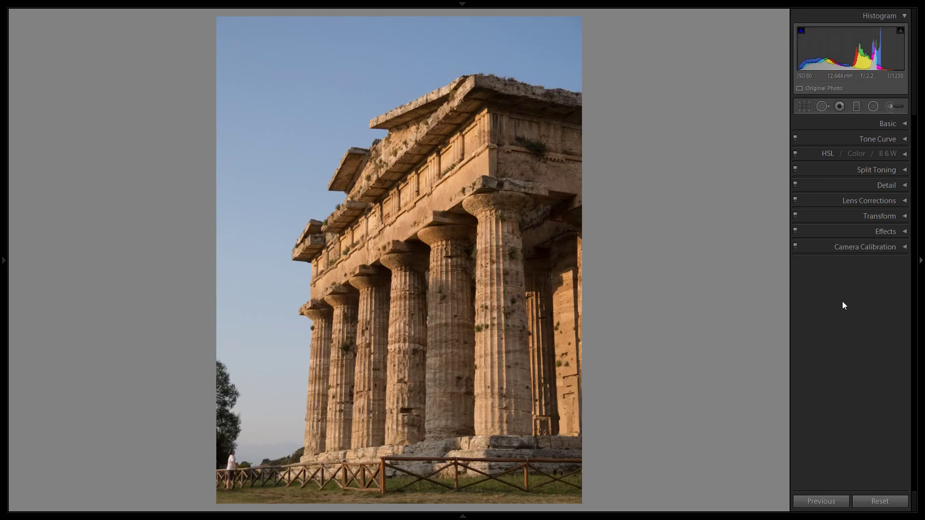
left_click(3, 260)
mouse_move(293, 514)
mouse_move(77, 517)
Examine the temple's broken roof edge and its columns from base to capital in close-up.
left_click(453, 210)
left_click_drag(342, 206, 471, 357)
left_click_drag(283, 265, 434, 152)
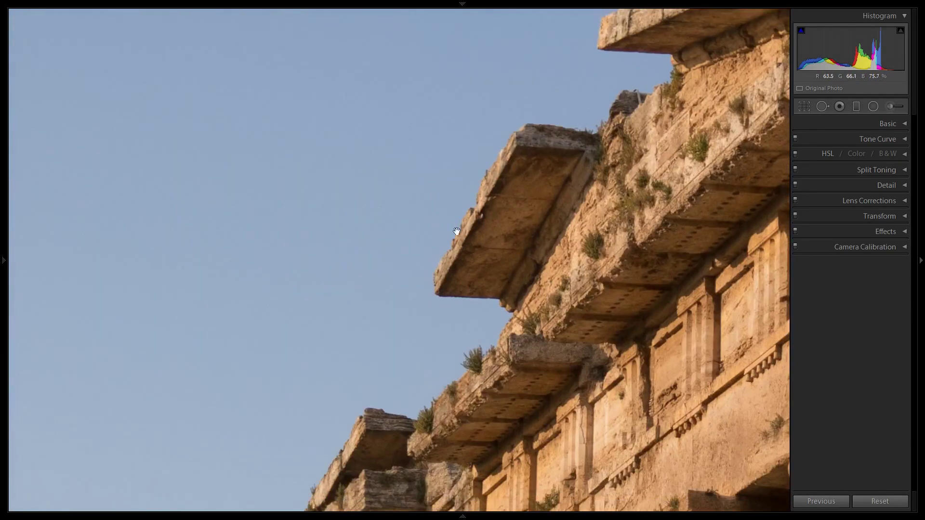
left_click(535, 284)
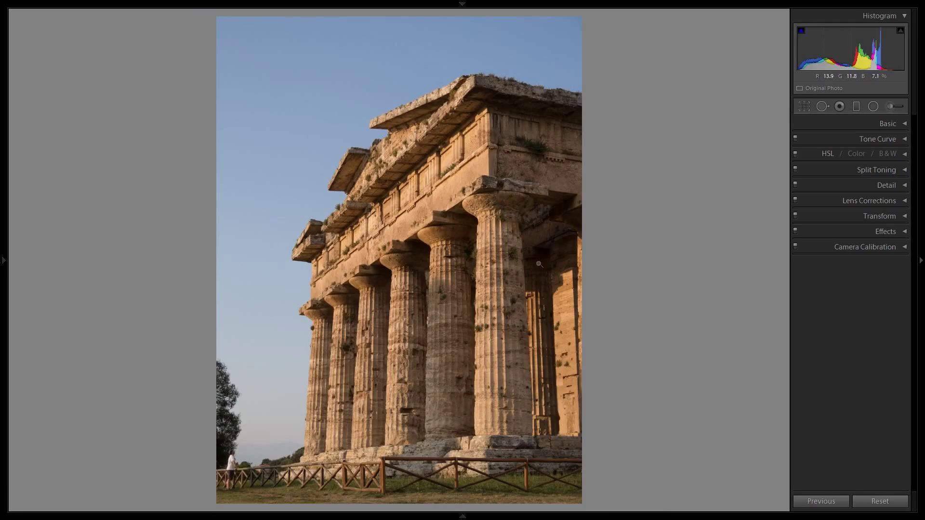
left_click(507, 410)
left_click_drag(507, 412, 614, 346)
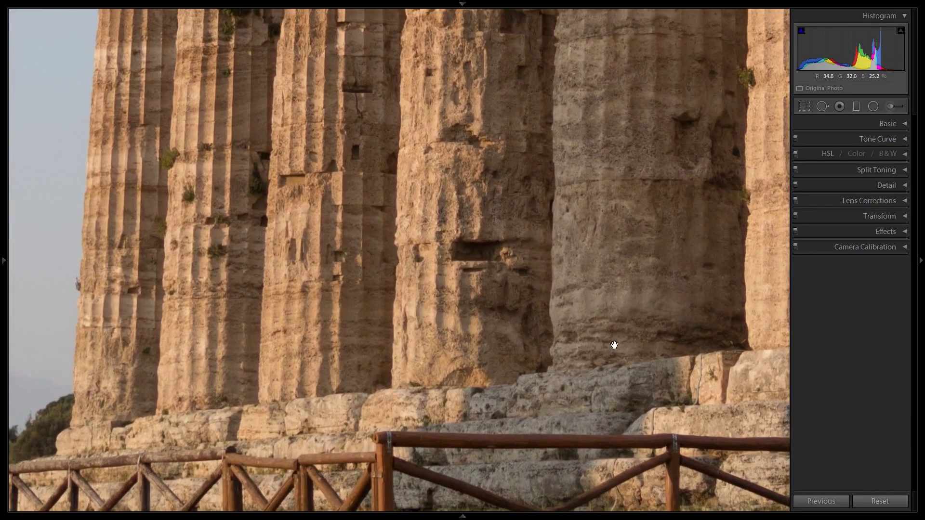
left_click_drag(538, 179, 469, 355)
left_click_drag(487, 212, 479, 291)
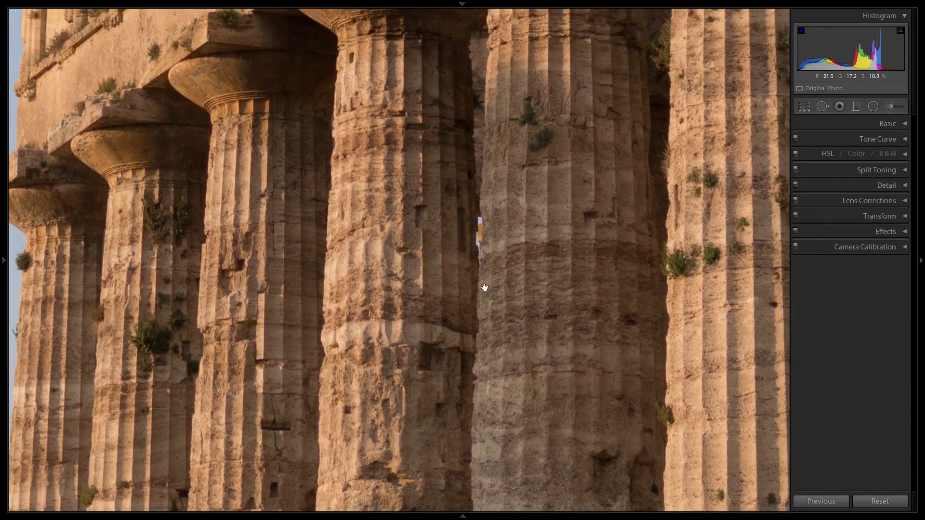
left_click(553, 236)
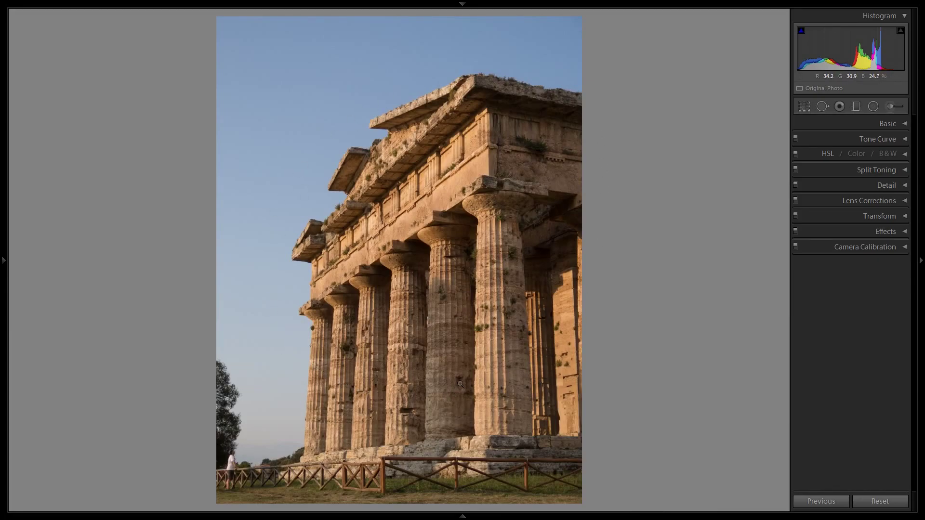
Examine the person at the fence, the corner entablature and the shaded inner columns in close-up.
left_click(256, 477)
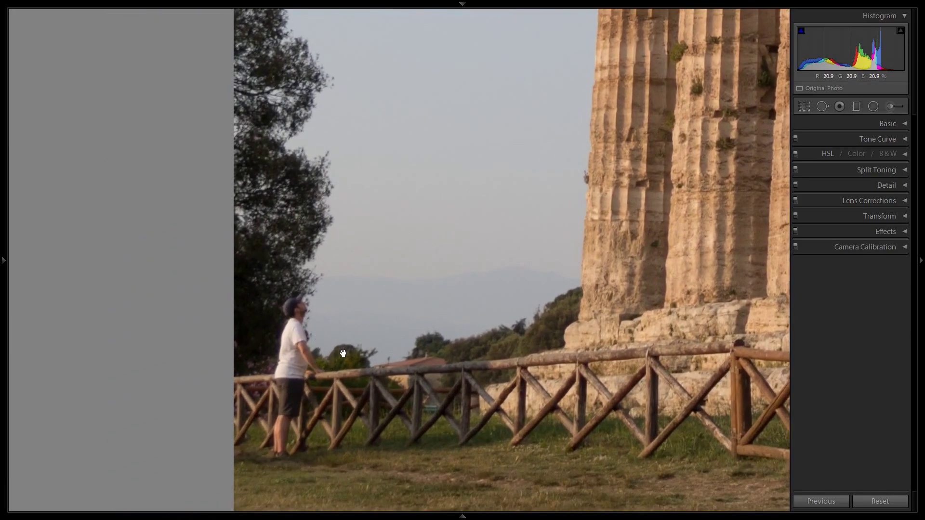
left_click(403, 353)
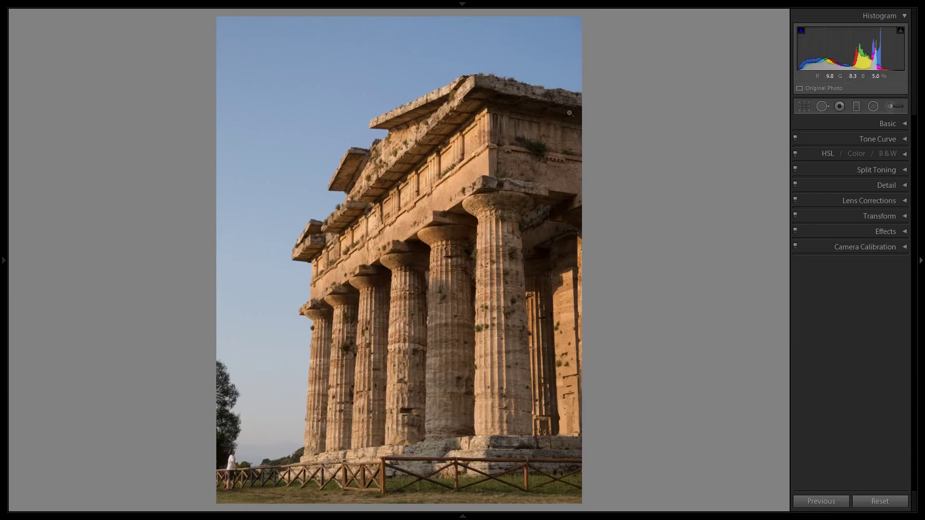
left_click(561, 145)
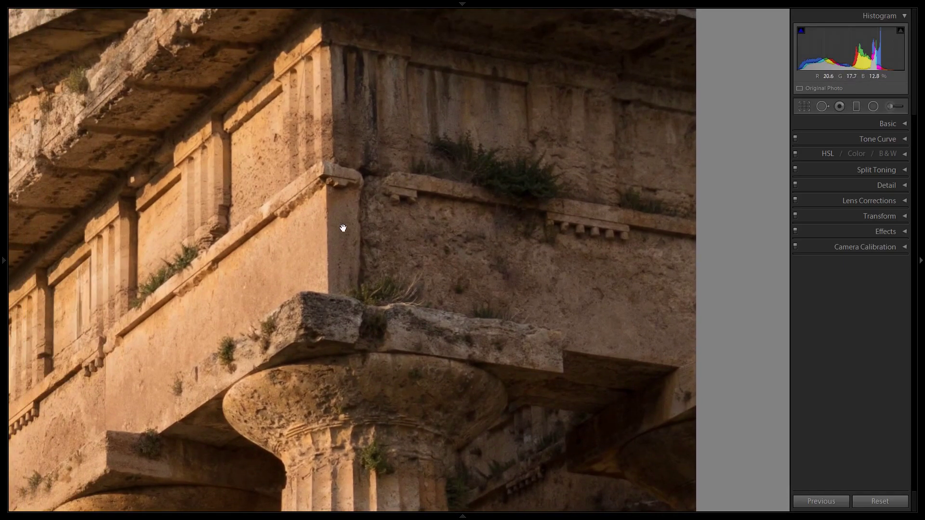
left_click_drag(343, 227, 204, 363)
left_click_drag(444, 337, 508, 233)
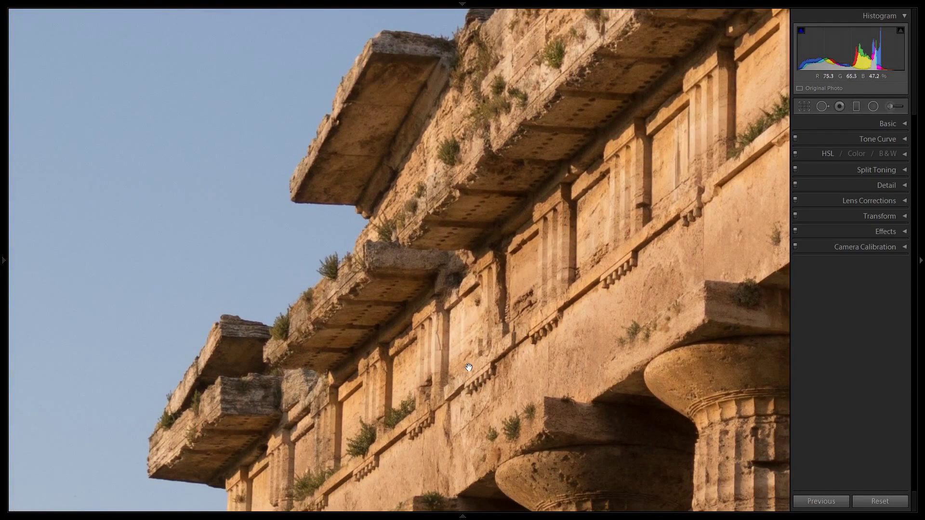
left_click_drag(467, 367, 462, 214)
left_click(491, 285)
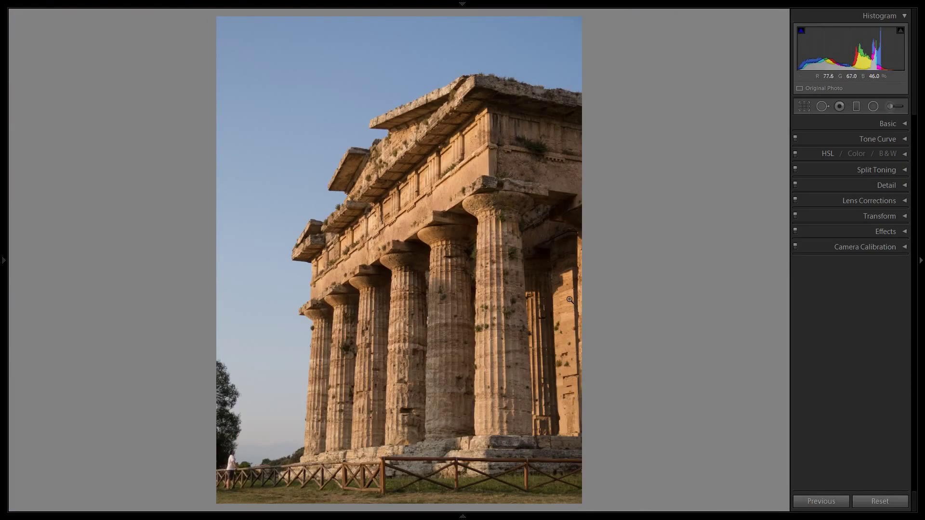
left_click(558, 331)
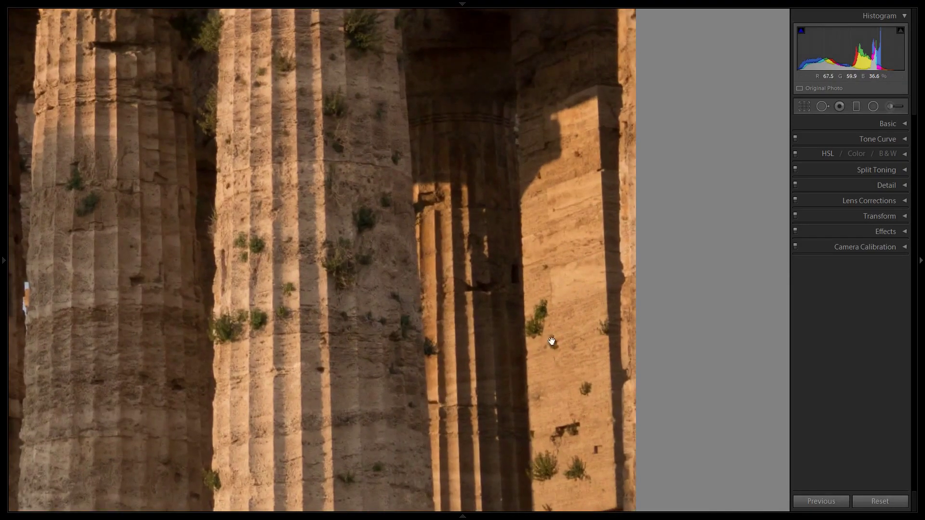
left_click(308, 256)
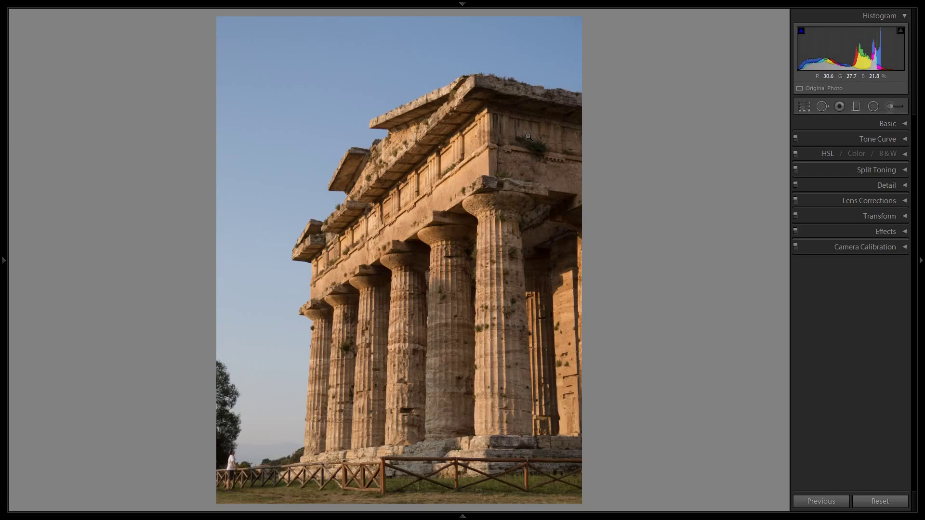
Inspect the stonework detail along the roofline, frieze and column capitals at full magnification.
left_click(498, 412)
left_click_drag(395, 247, 597, 306)
left_click_drag(410, 223, 536, 353)
left_click(476, 208)
left_click(454, 334)
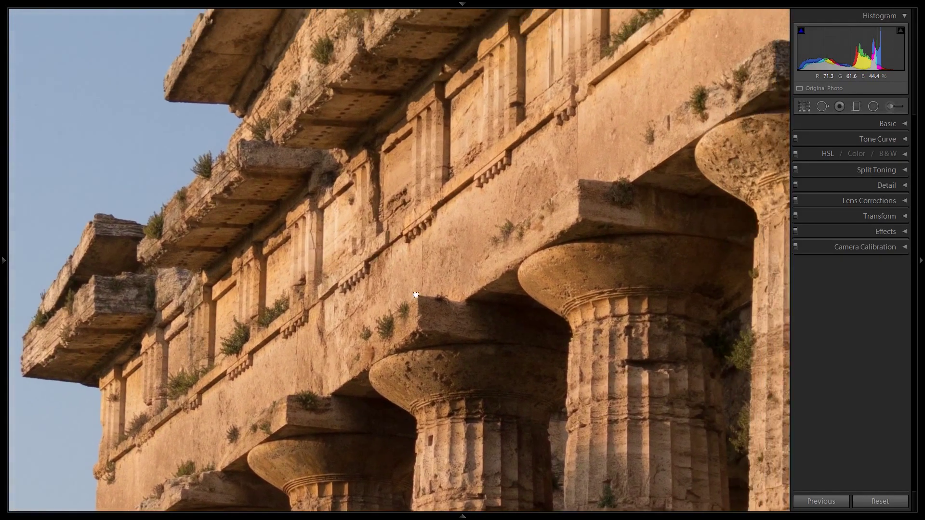
left_click_drag(406, 192, 553, 209)
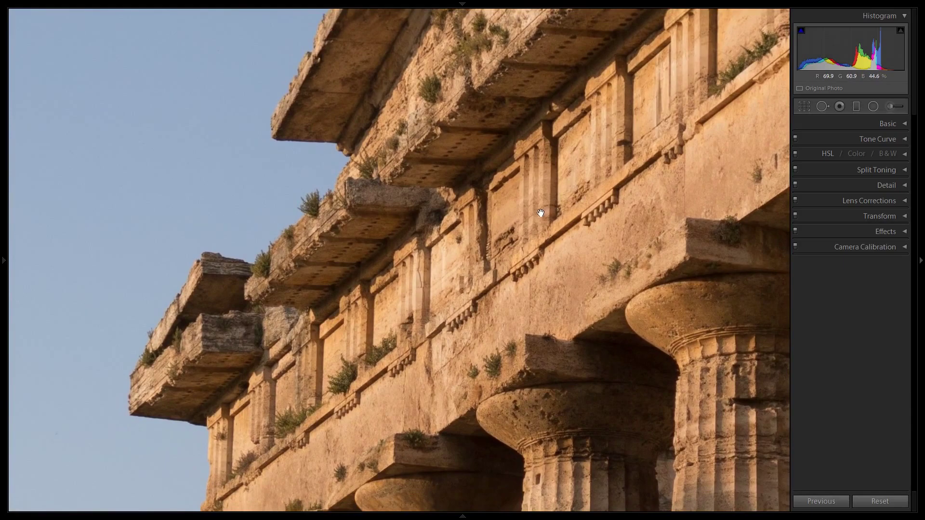
left_click(508, 225)
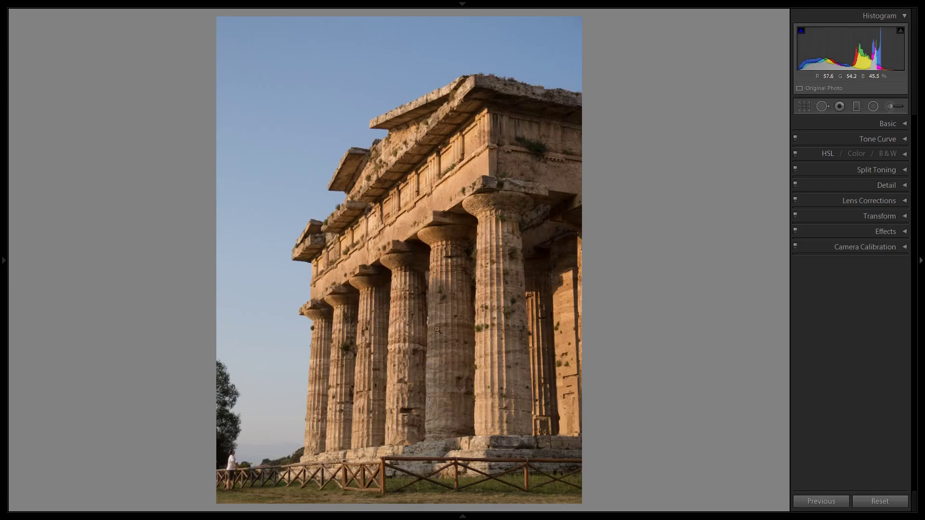
left_click(505, 239)
left_click_drag(505, 240, 328, 341)
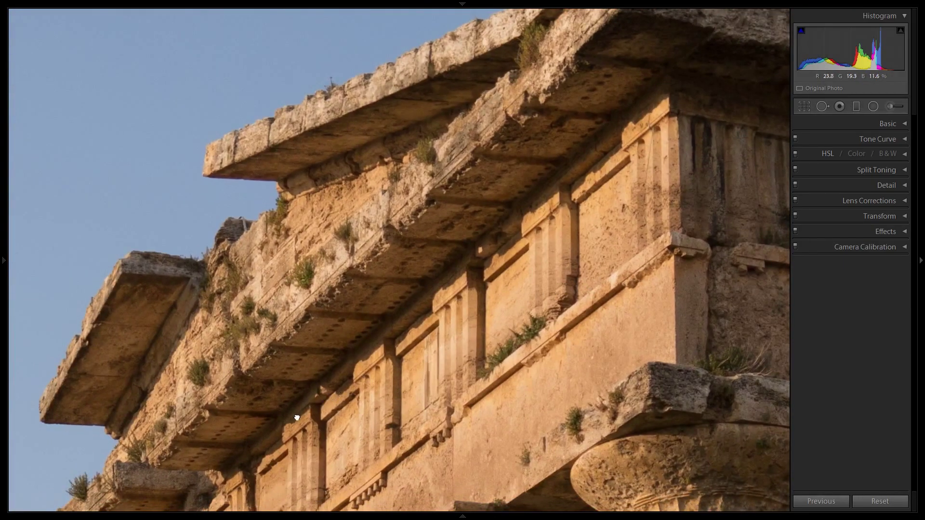
left_click_drag(532, 303, 510, 149)
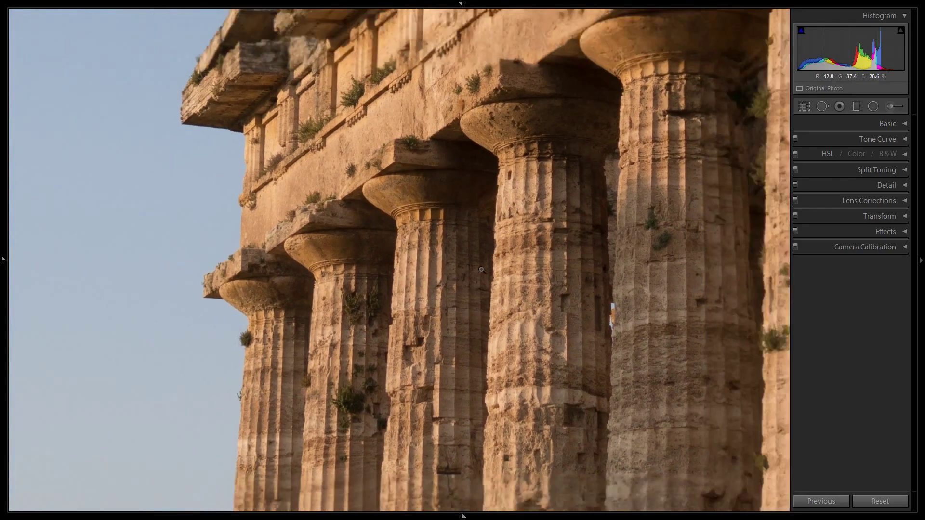
left_click(482, 270)
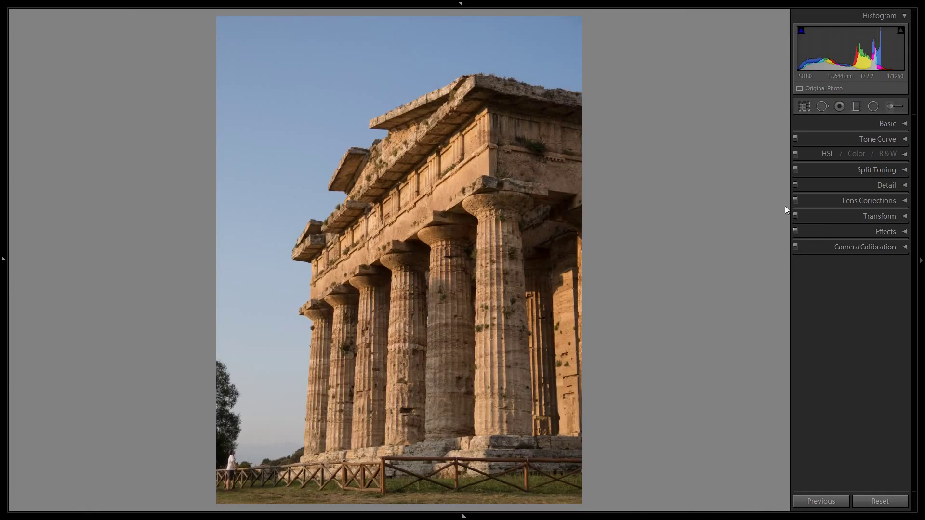
Compare cooler and warmer white balance temperatures for the photo and settle on a Temp of 6400.
left_click(902, 124)
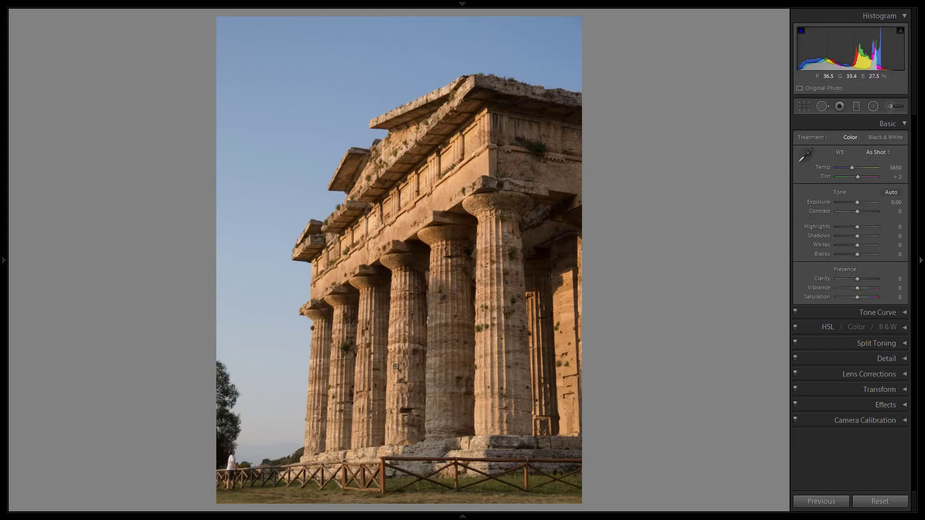
key("Up")
key("shift+Up")
key("shift+Up")
key("shift+Up")
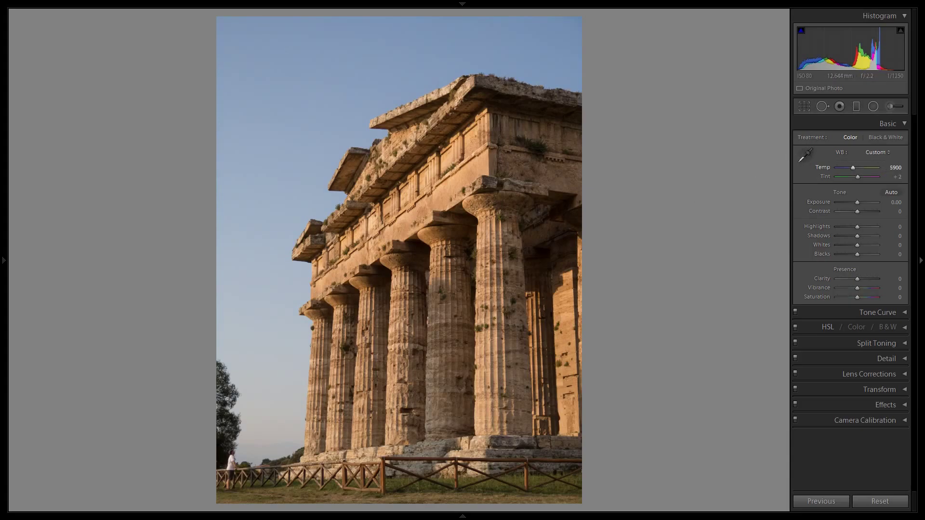
key("shift+Down")
key("shift+Down")
key("shift+Down")
key("shift+Down")
key("shift+Down")
key("shift+Down")
key("Down")
key("Down")
key("shift+equal")
key("shift+equal")
key("shift+equal")
key("shift+equal")
key("shift+equal")
key("shift+equal")
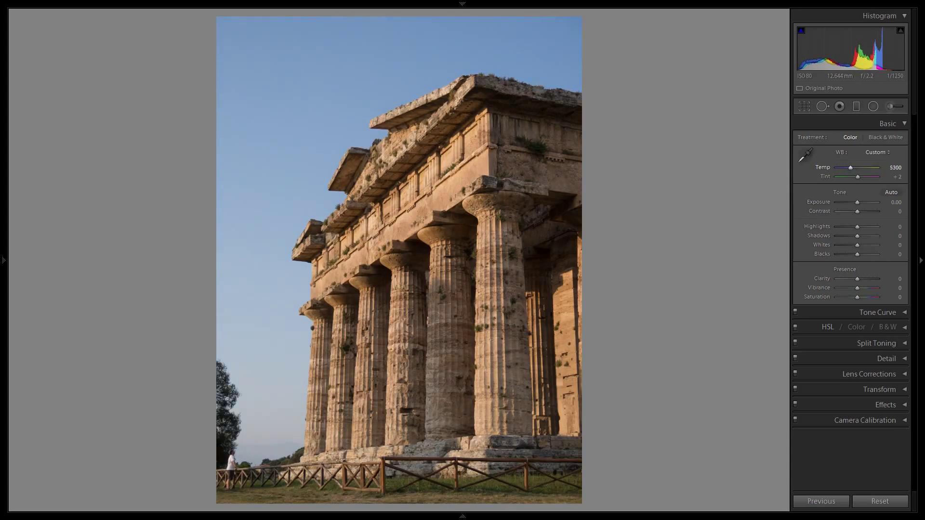
key("shift+minus")
key("shift+minus")
key("shift+minus")
key("shift+minus")
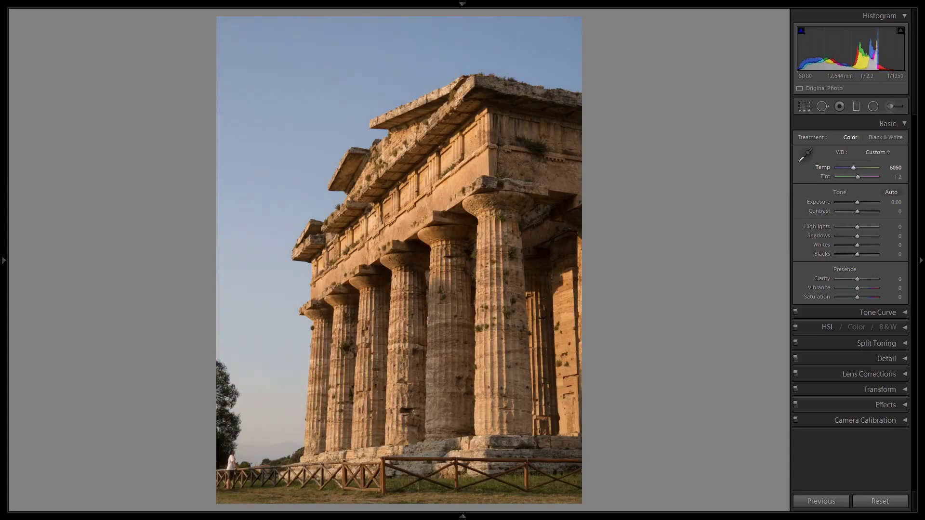
key("shift+minus")
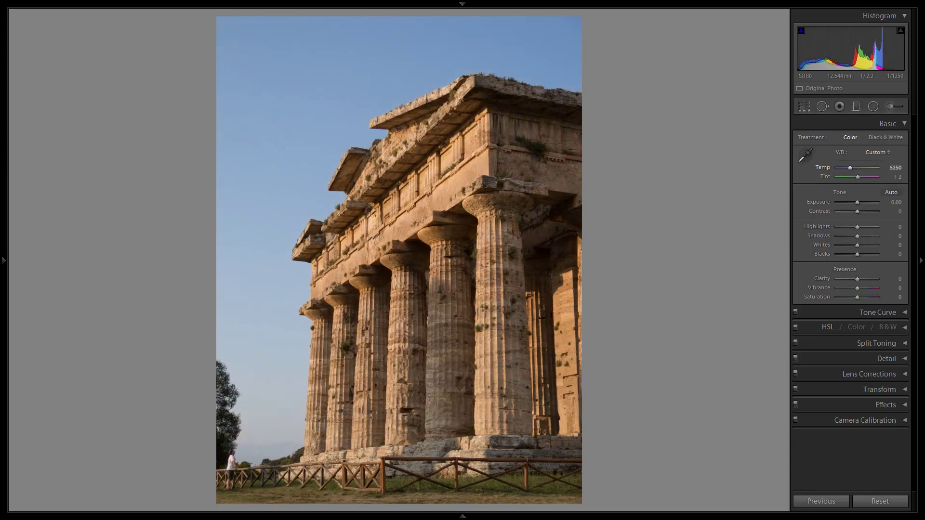
key("shift+equal")
key("shift+equal")
key("shift+equal")
key("shift+equal")
key("shift+equal")
key("shift+equal")
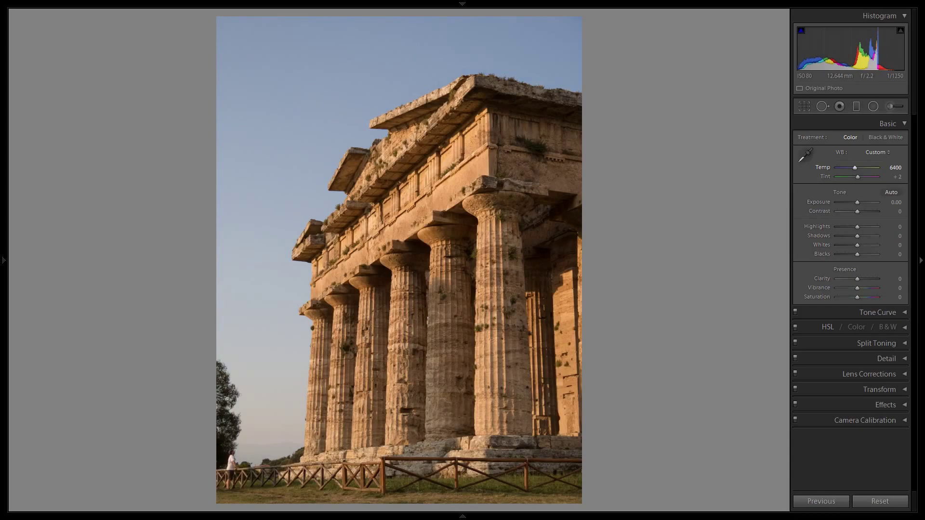
key("shift+equal")
key("minus")
Try brighter exposure values such as +0.80, +0.70 and +0.30, and return the exposure to 0.00.
left_click(897, 203)
type("1.9")
key("Return")
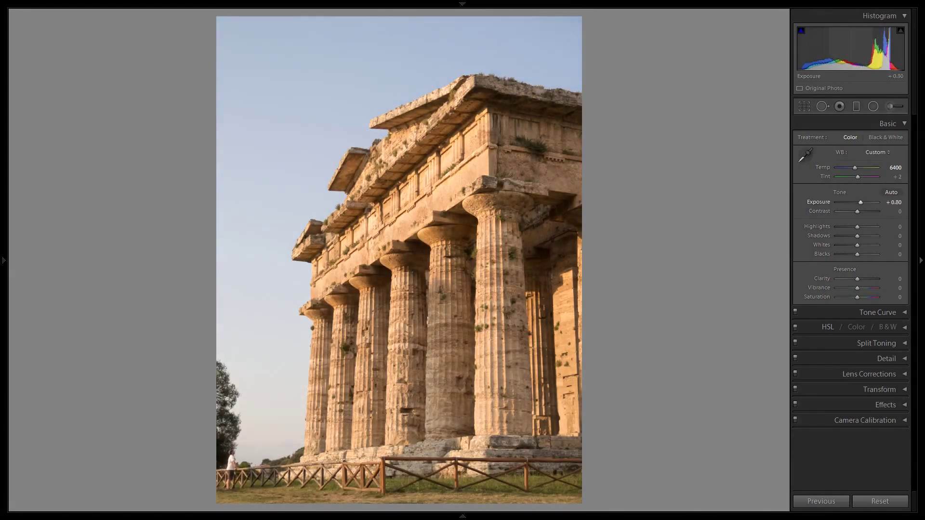
type("4.5")
key("Return")
type("-0.5")
key("Return")
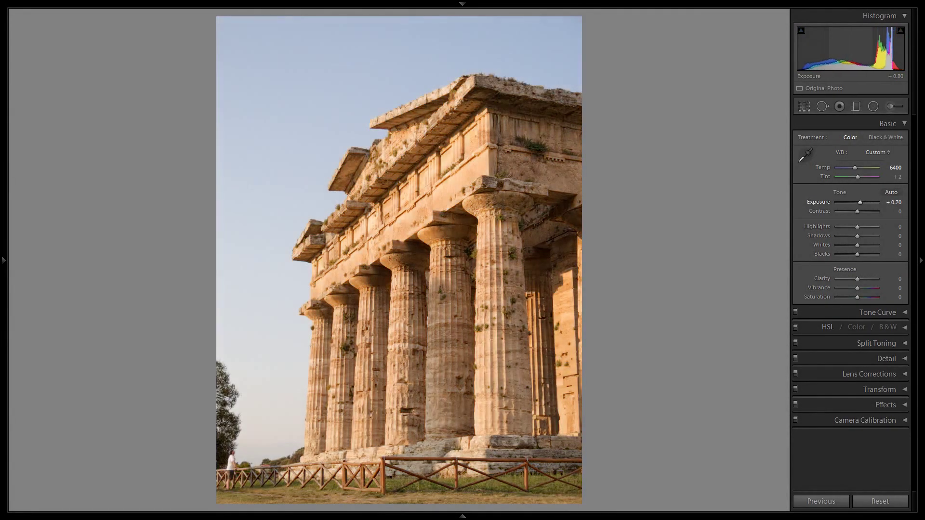
type("0.4")
key("Return")
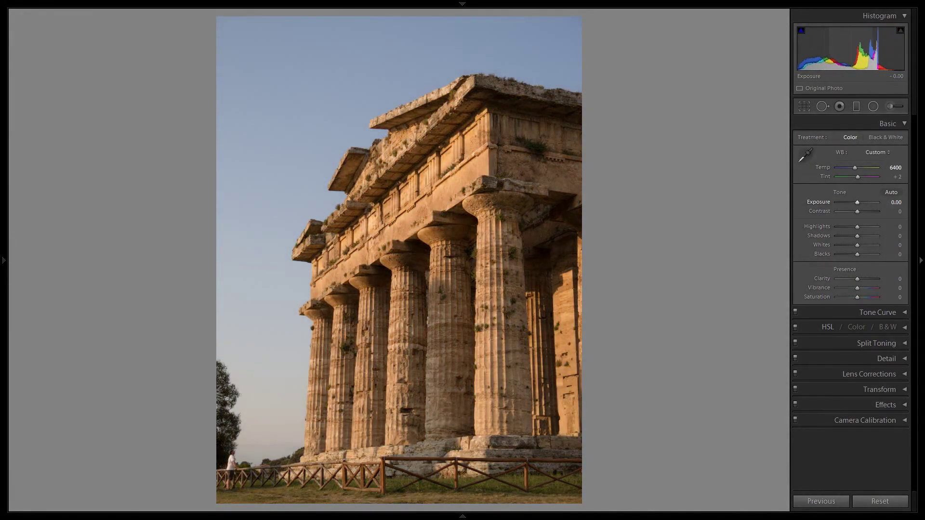
type("0.3")
key("Return")
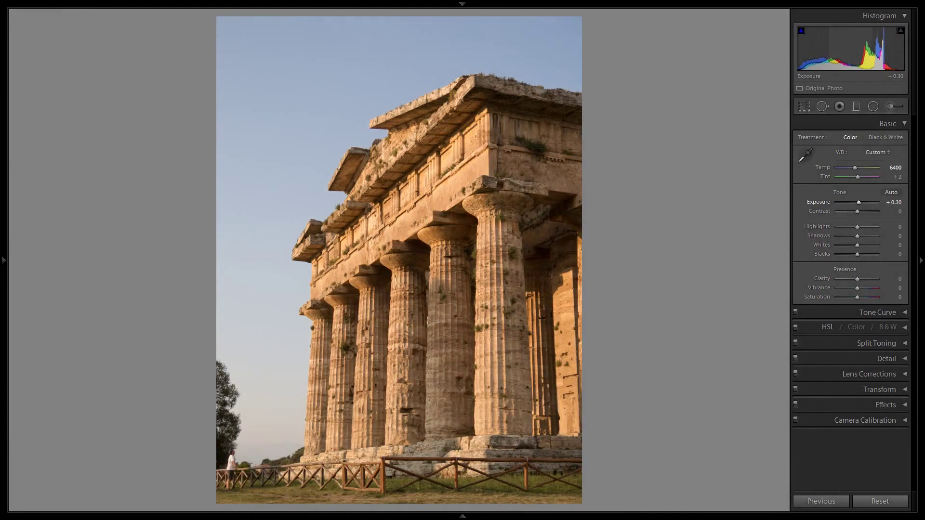
type("0")
key("Return")
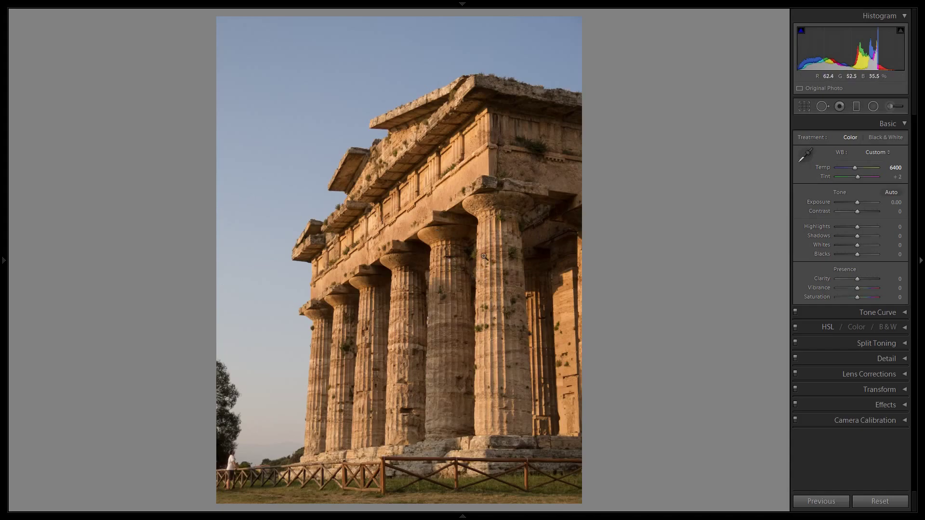
Crop a narrow strip of sky and the photo's right edge away, keeping the Original aspect ratio.
left_click(300, 403)
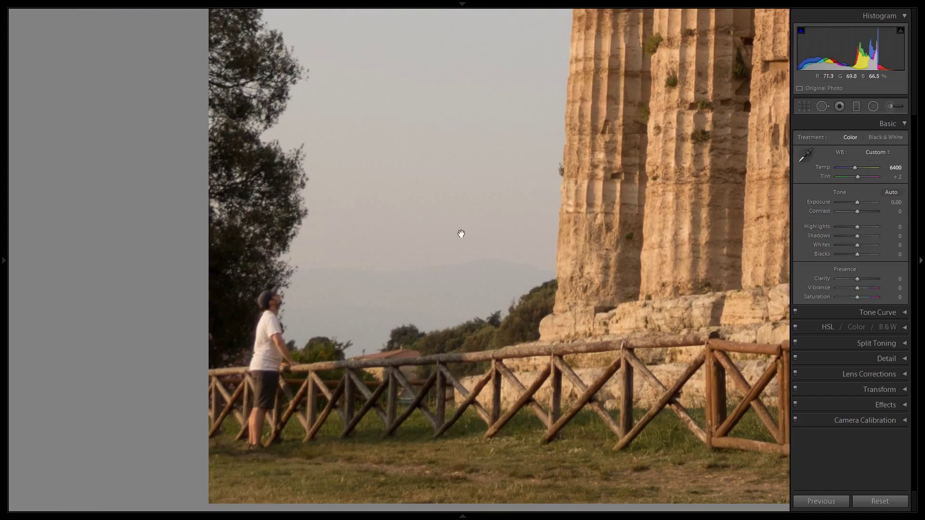
left_click(505, 234)
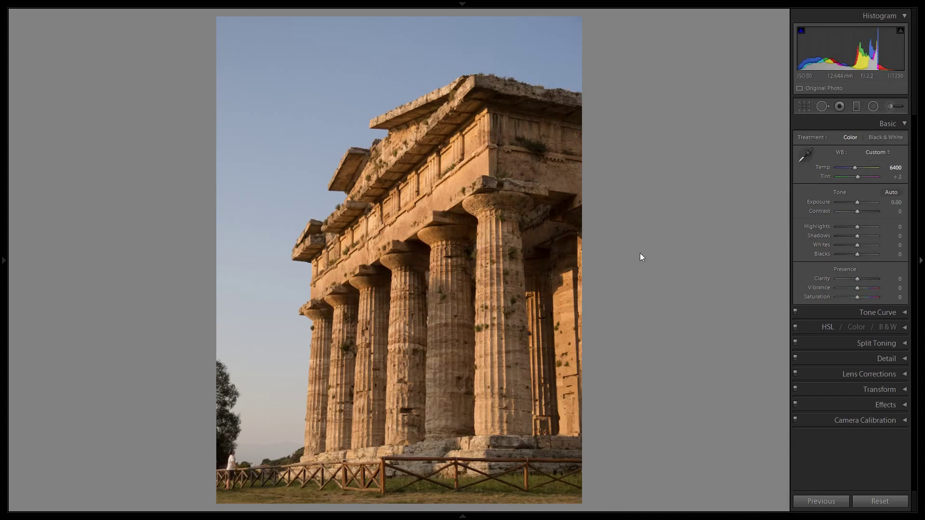
left_click(804, 107)
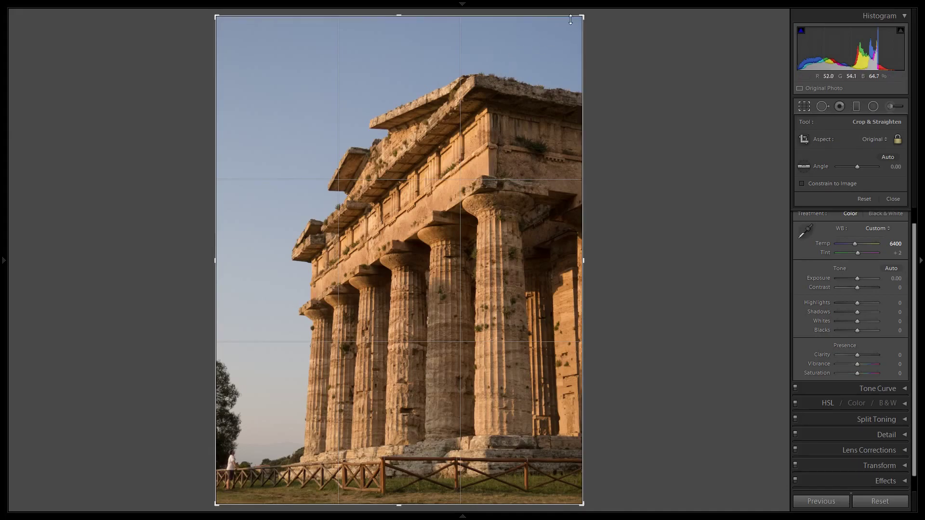
left_click_drag(582, 19, 572, 20)
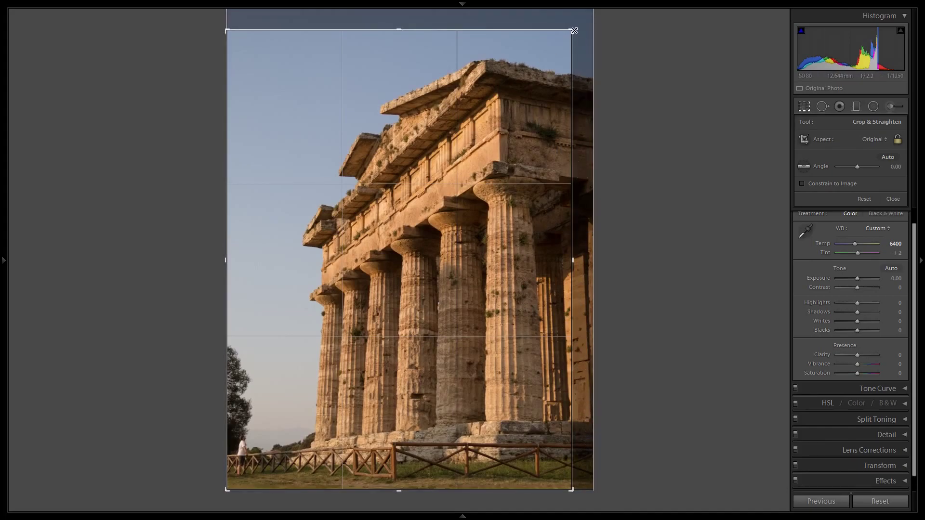
left_click_drag(574, 31, 572, 30)
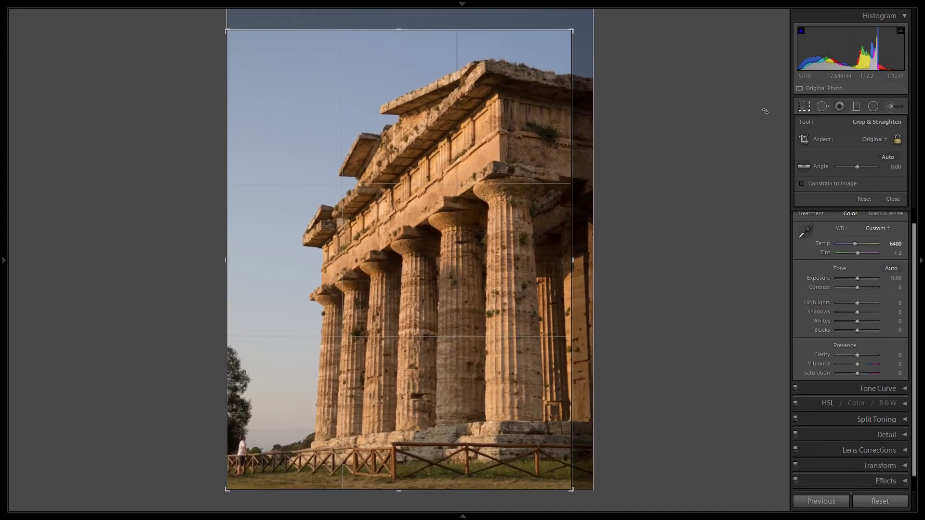
left_click(802, 107)
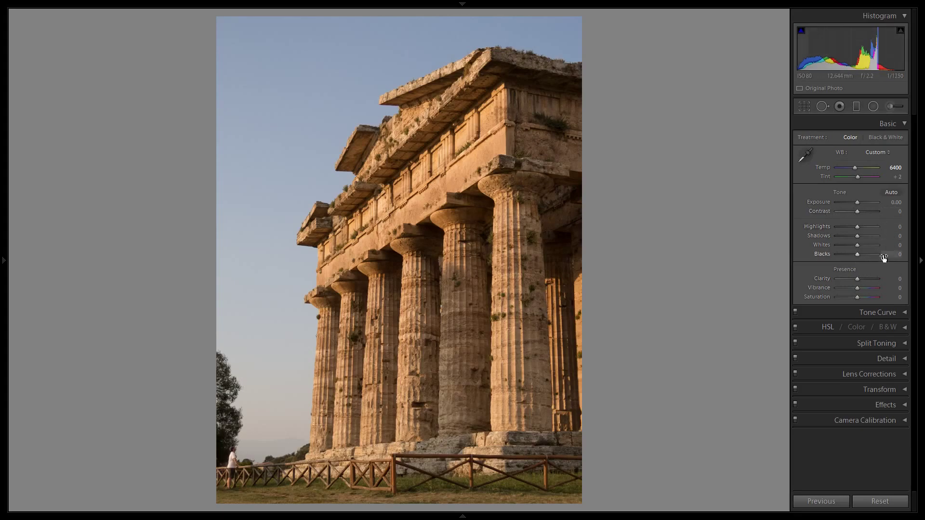
Try the Clarity at its maximum of +100 and reduce it to +4 to compare the effect on the stonework.
left_click(900, 278)
type("29")
key("Return")
key("shift+Up")
key("shift+Up")
key("shift+Up")
key("shift+Up")
key("shift+Up")
key("shift+Up")
key("shift+Up")
key("shift+Up")
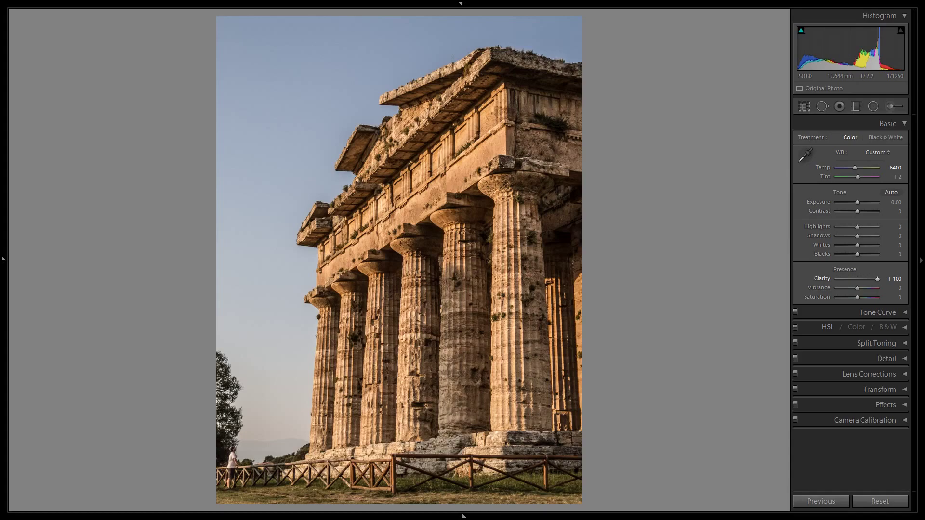
key("minus")
key("minus")
key("minus")
key("minus")
key("minus")
key("minus")
key("minus")
key("minus")
key("minus")
key("minus")
key("minus")
key("minus")
key("minus")
key("minus")
key("minus")
key("minus")
key("minus")
key("minus")
key("minus")
key("minus")
key("minus")
key("minus")
key("minus")
key("minus")
key("minus")
key("minus")
key("minus")
key("minus")
key("minus")
key("minus")
key("minus")
key("minus")
key("minus")
key("minus")
key("minus")
key("minus")
key("minus")
key("minus")
key("minus")
key("minus")
key("minus")
key("minus")
key("minus")
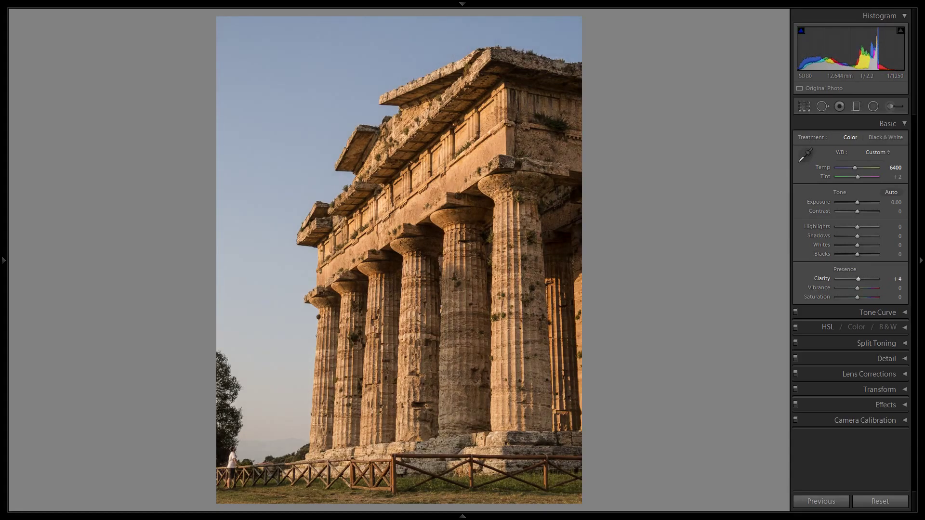
Raise the photo's Clarity to +30.
key("equal")
key("equal")
key("equal")
key("equal")
key("equal")
key("equal")
key("equal")
key("equal")
key("equal")
key("equal")
key("equal")
key("equal")
key("equal")
key("equal")
key("equal")
key("equal")
key("equal")
key("equal")
key("equal")
key("equal")
left_click_drag(899, 282, 889, 283)
left_click_drag(897, 279, 906, 278)
left_click_drag(897, 279, 898, 279)
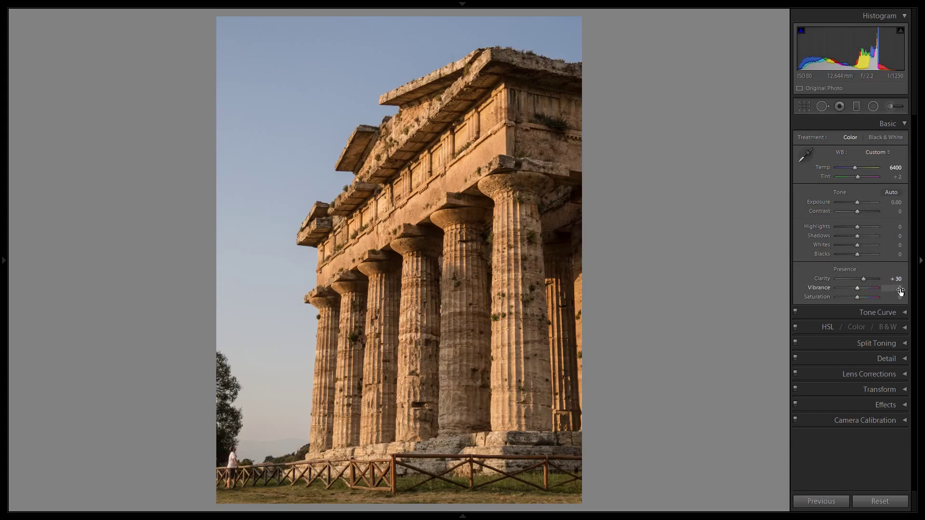
Try a Vibrance of +100 on the photo and reduce it to +51.
left_click_drag(899, 291, 922, 291)
left_click_drag(865, 288, 879, 288)
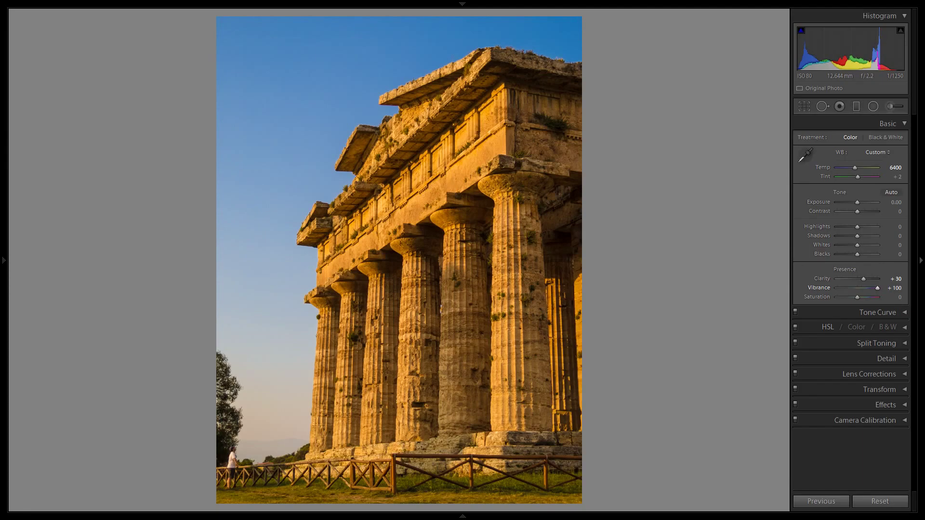
mouse_move(877, 288)
left_mouse_down()
mouse_move(858, 288)
mouse_move(868, 287)
left_mouse_up()
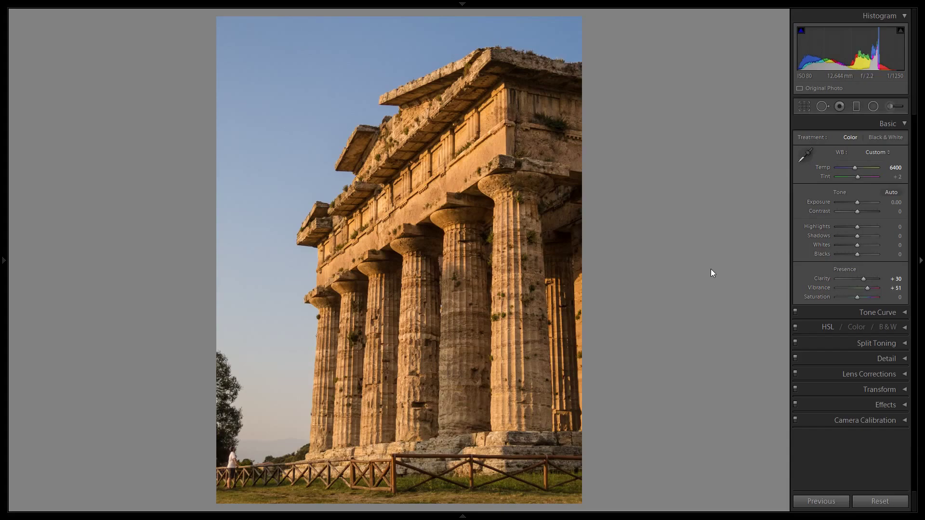
Try a warmer white balance Temp of 7350 and settle on 6650.
key("equal")
key("equal")
key("equal")
key("equal")
key("equal")
key("equal")
key("equal")
key("equal")
key("equal")
key("equal")
key("equal")
key("equal")
key("equal")
key("equal")
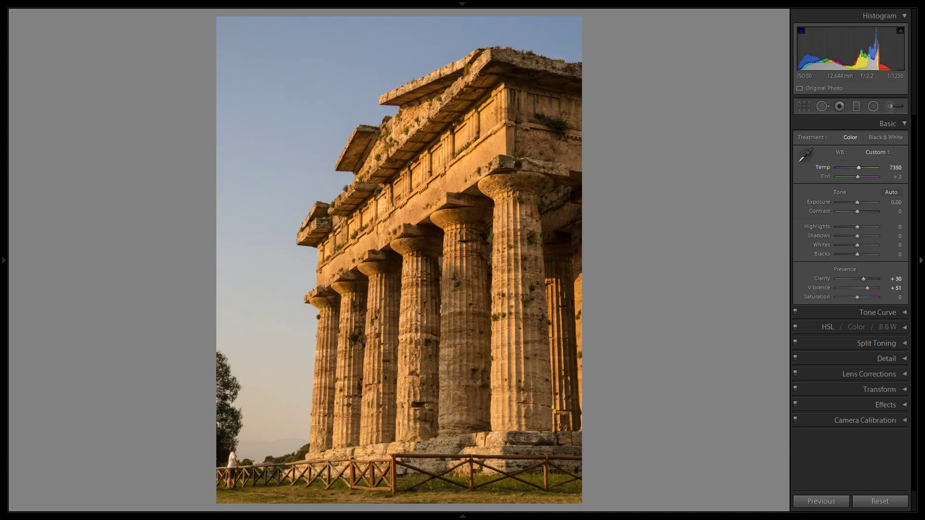
key("minus")
key("minus")
key("minus")
key("minus")
key("minus")
key("minus")
key("minus")
key("minus")
Set the photo's Vibrance to +61 and its Saturation to +1.
left_click(896, 288)
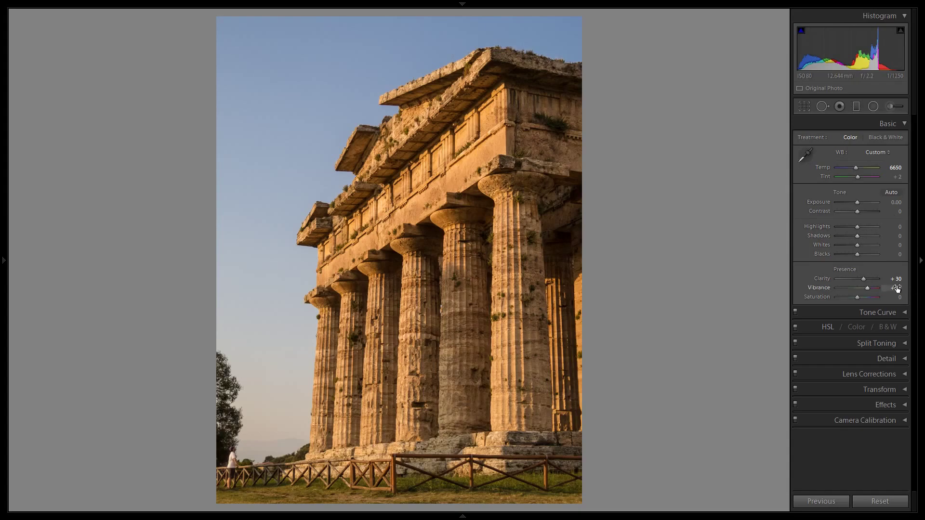
type("57")
key("Return")
mouse_move(898, 296)
left_mouse_down()
mouse_move(917, 296)
mouse_move(899, 296)
left_mouse_up()
Compare the before and after versions side by side, both in full and close up along the frieze and column capitals.
key("y")
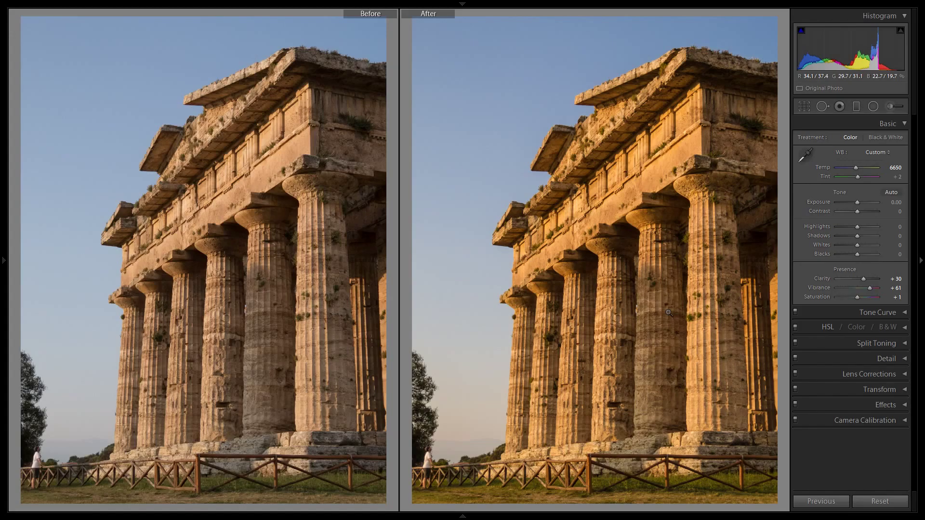
key("y")
key("y")
left_click(581, 305)
left_click_drag(569, 174, 511, 350)
left_click_drag(578, 97, 626, 424)
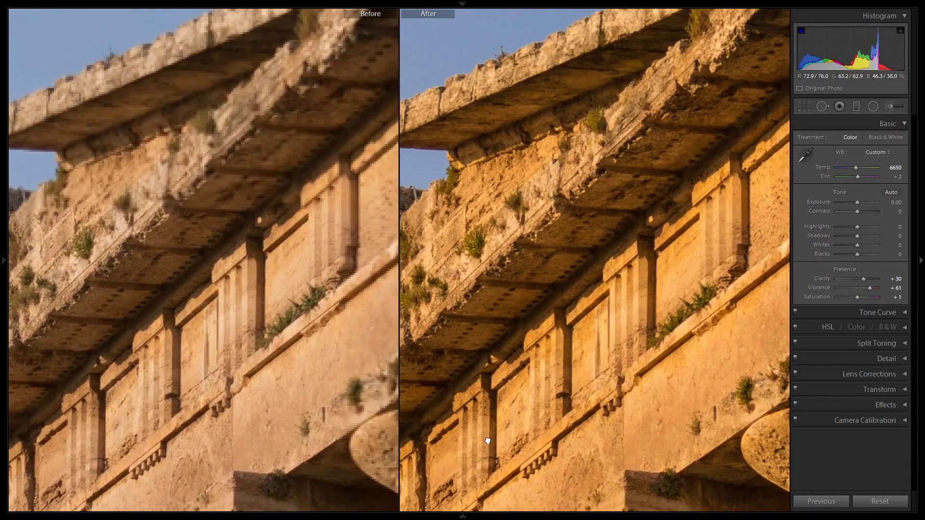
left_click_drag(508, 326, 528, 162)
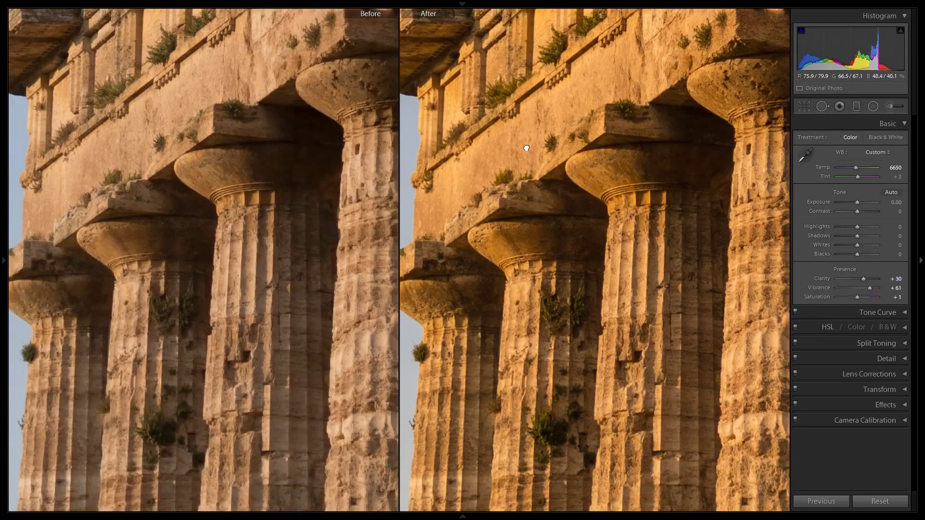
left_click_drag(511, 301, 578, 233)
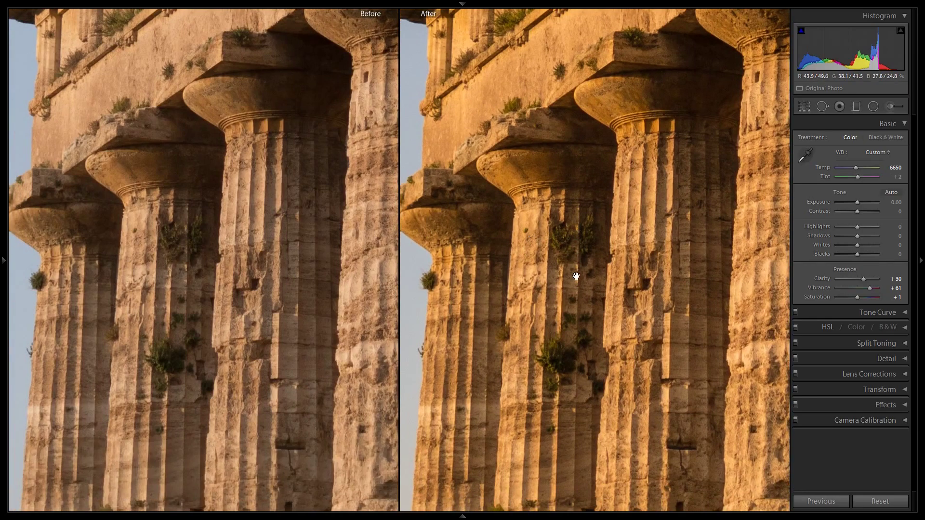
left_click(618, 277)
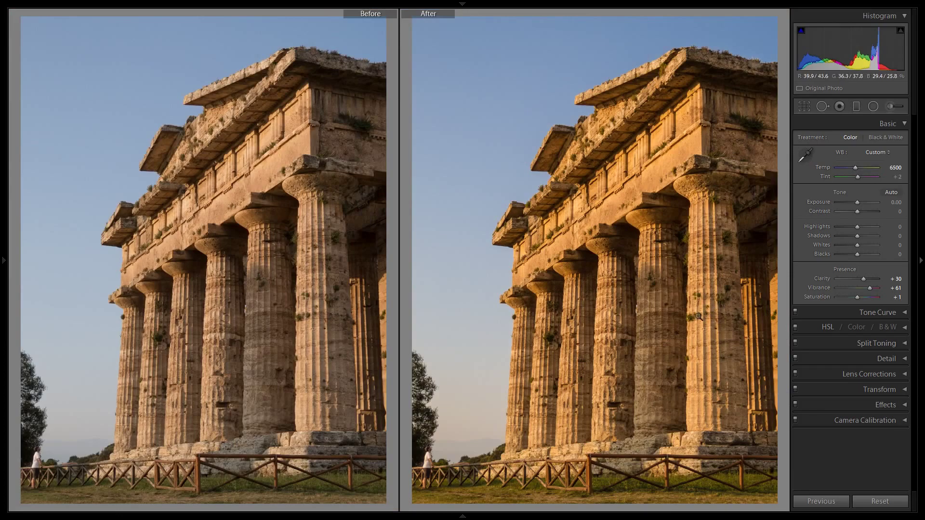
key("y")
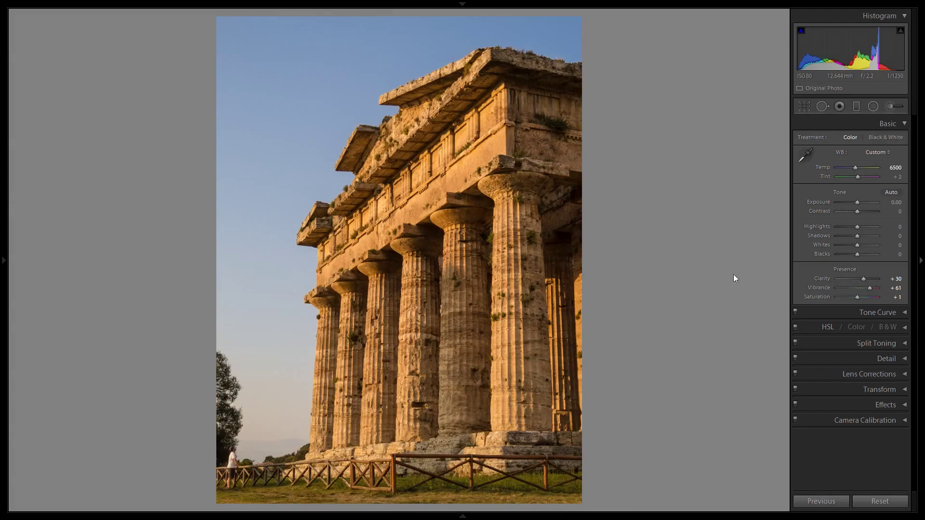
Try a Blue saturation of +100 in the HSL adjustments and undo it.
left_click(904, 124)
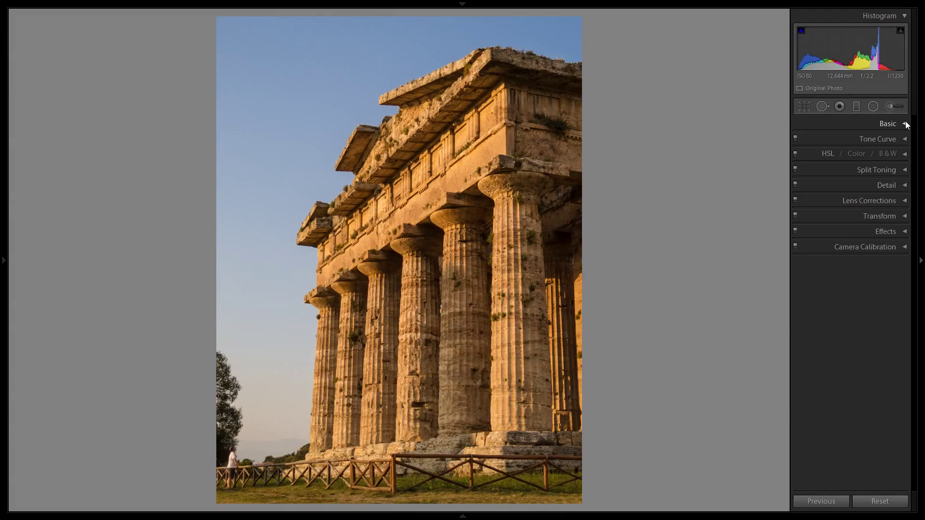
left_click(903, 156)
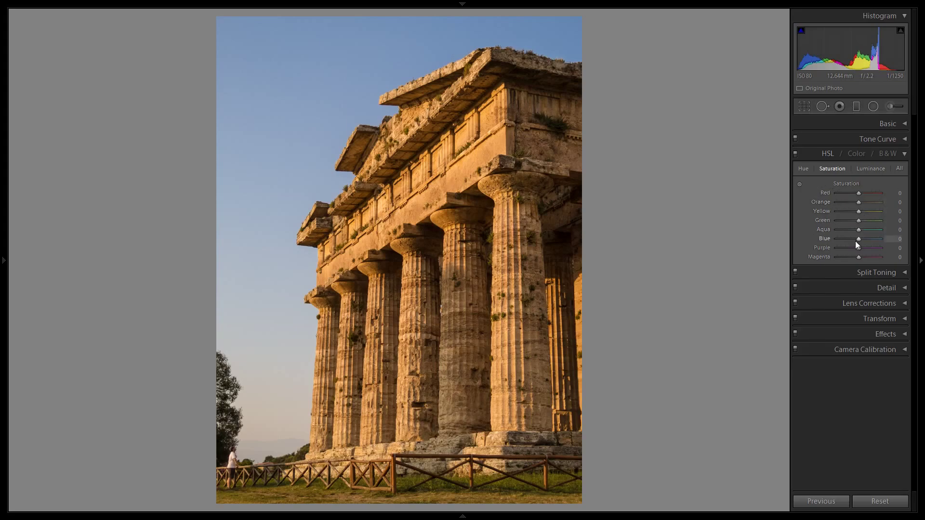
left_click_drag(859, 239, 883, 242)
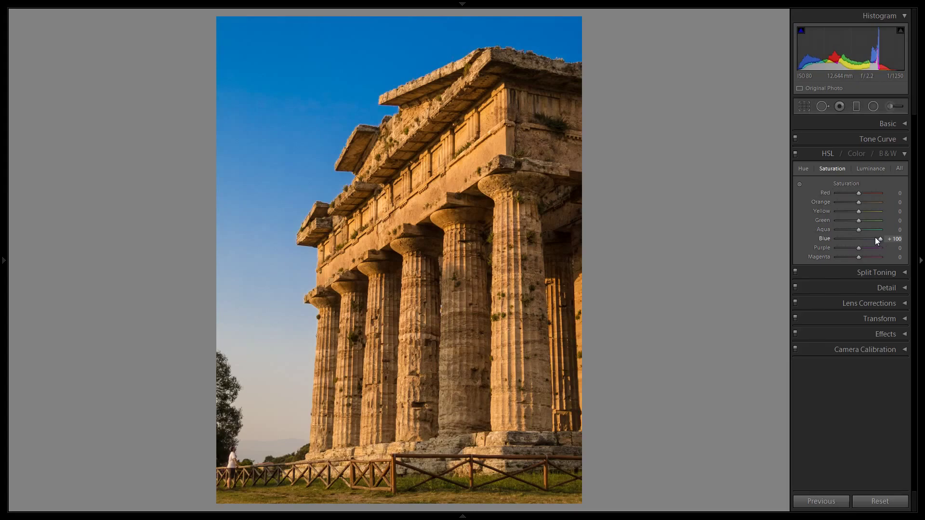
key("ctrl+z")
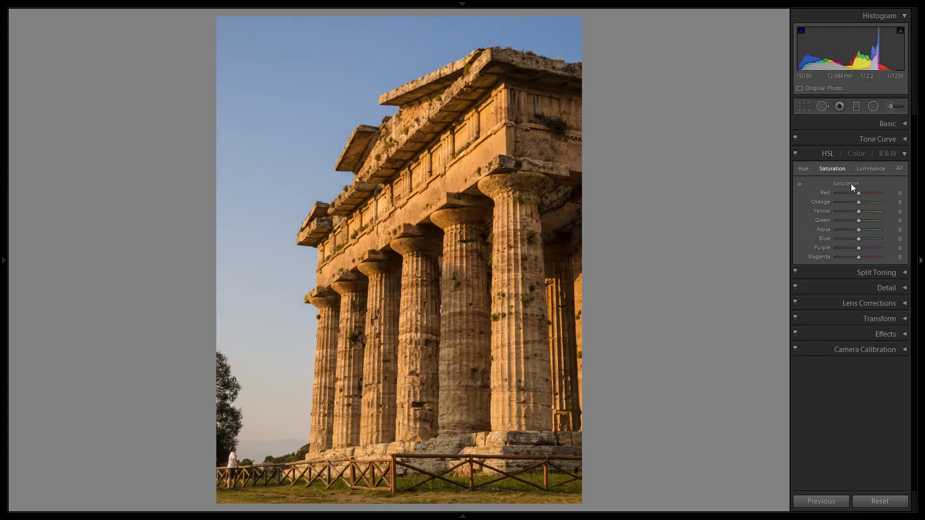
Try targeted saturation adjustments on the sky (Blue -40 and +9) and the columns (Orange +100, Yellow +27), undoing them.
left_click(799, 183)
left_click_drag(269, 202, 270, 221)
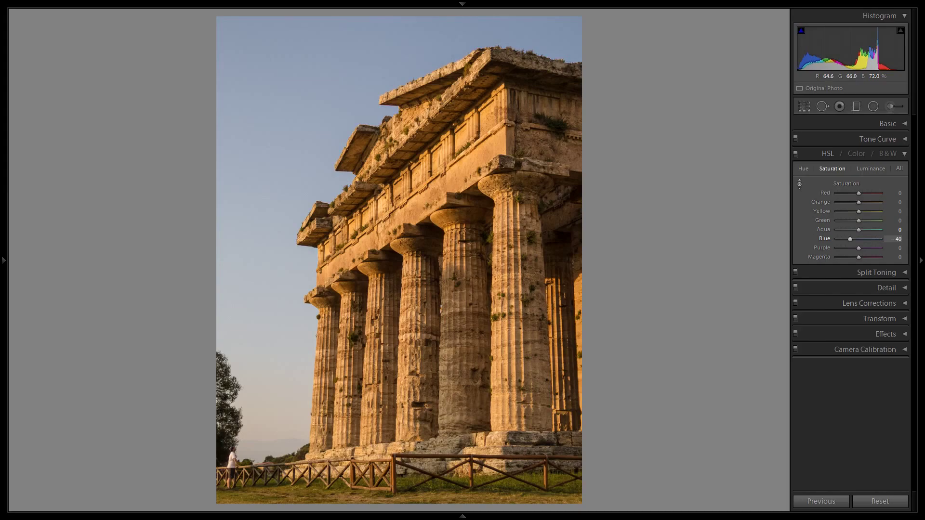
left_click_drag(270, 222, 270, 197)
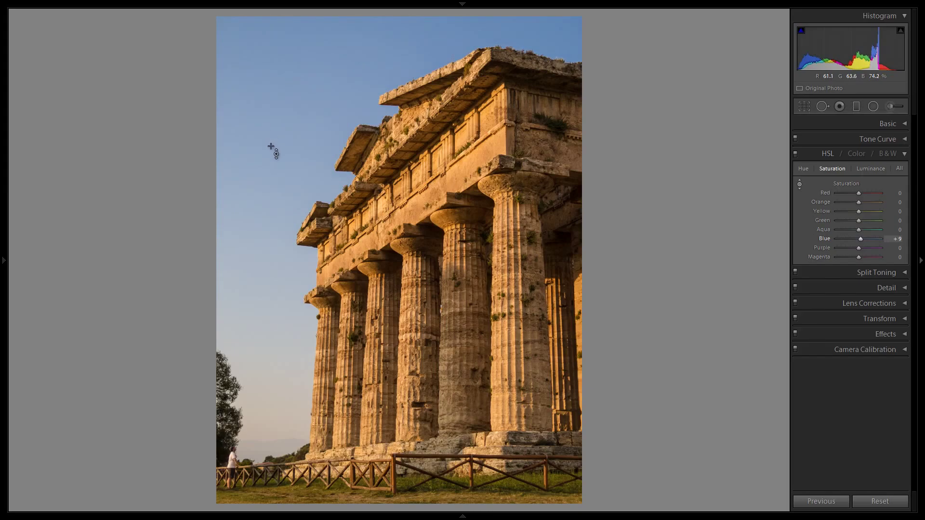
key("ctrl+z")
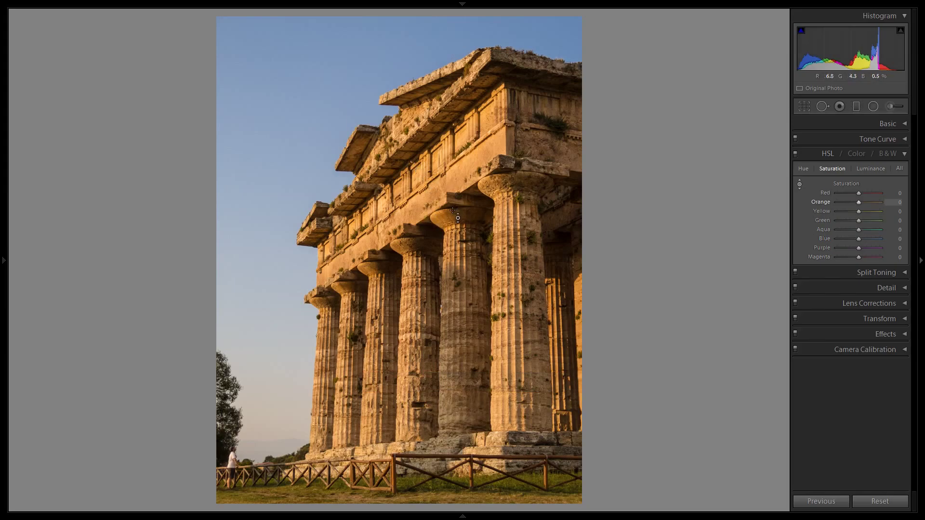
left_click_drag(437, 218, 436, 157)
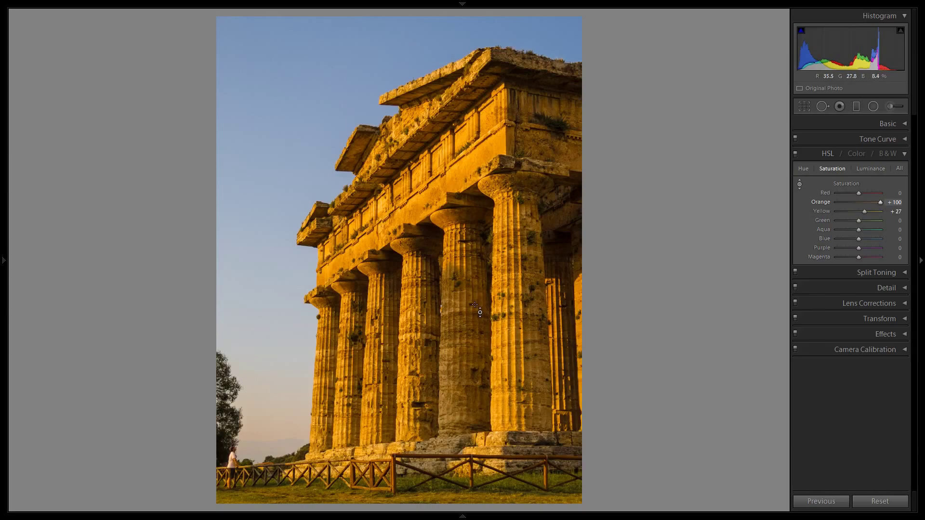
key("ctrl+z")
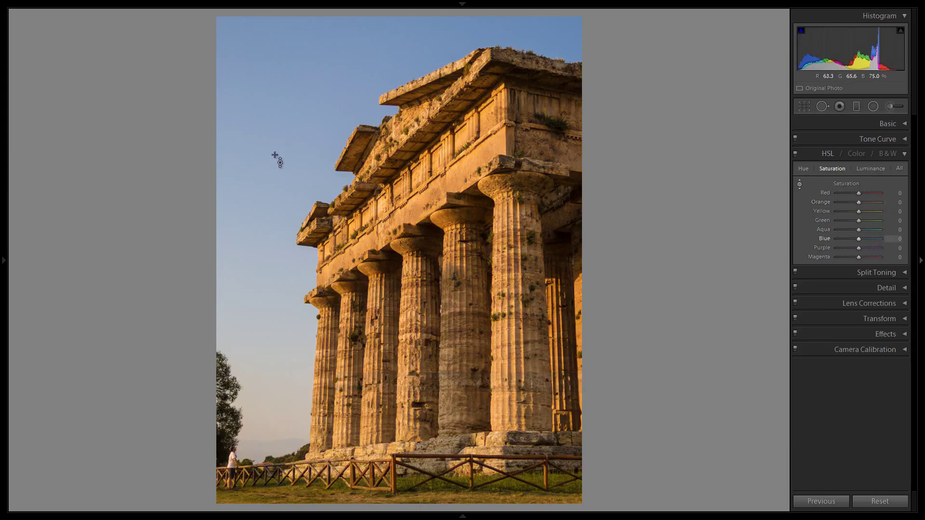
Set the sky's Blue saturation to +33 with the targeted adjustment and compare the photo before and after.
left_click_drag(270, 96, 270, 74)
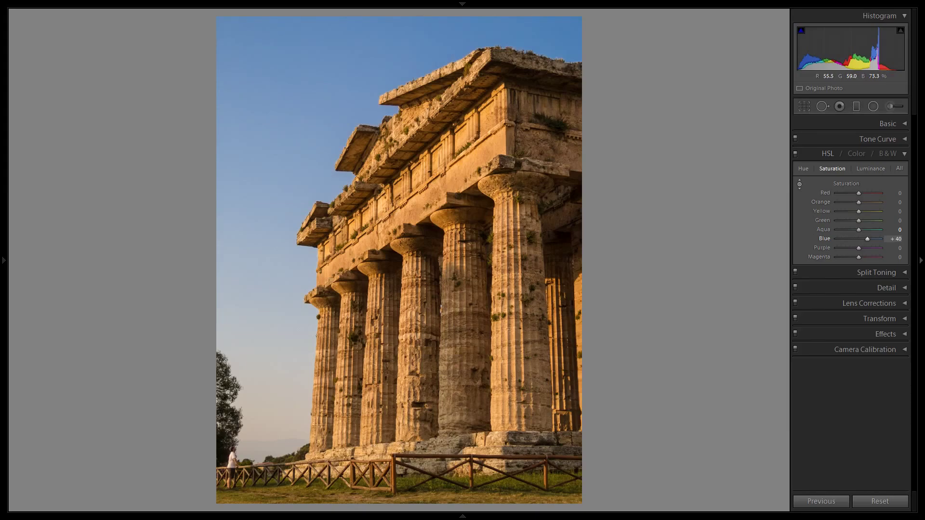
key("Down")
key("Down")
key("Down")
key("Down")
key("Down")
key("Down")
key("y")
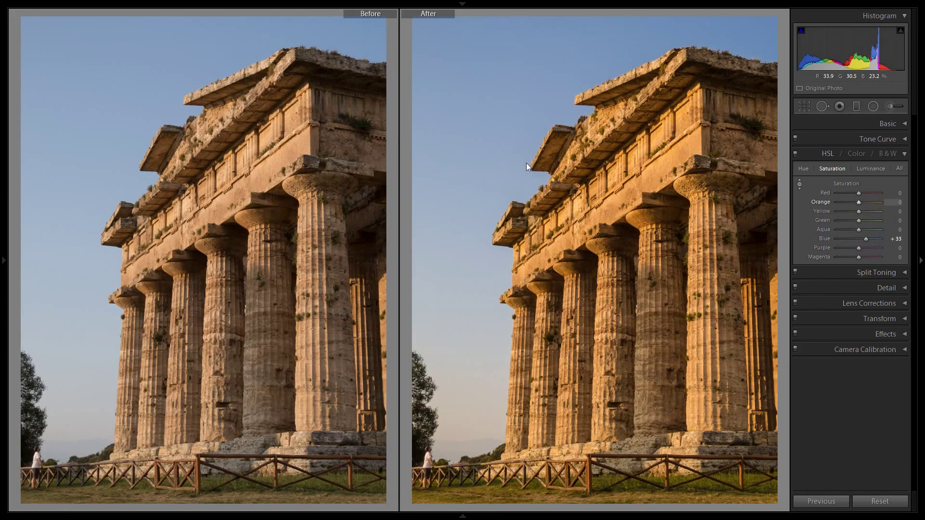
key("y")
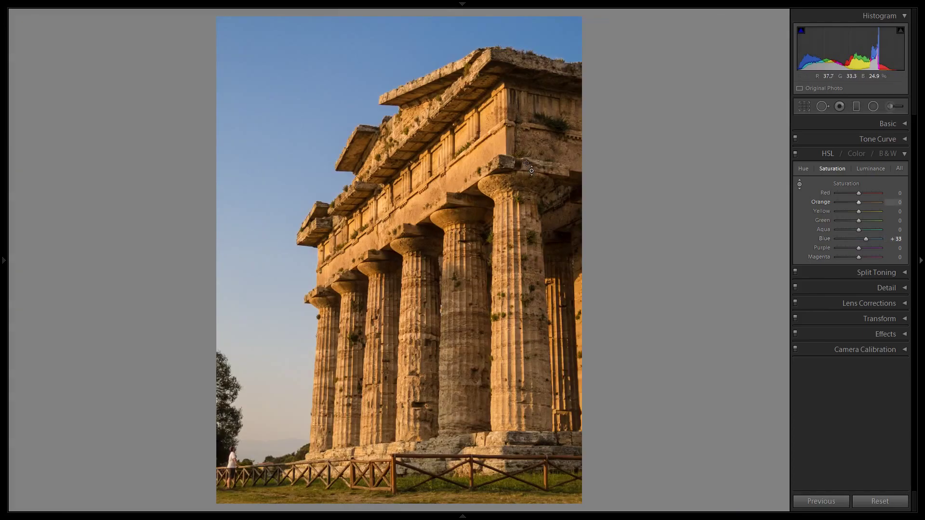
Open the sharpening and noise reduction settings and inspect the photo close up along the columns, roof edge, frieze and fence.
left_click(904, 153)
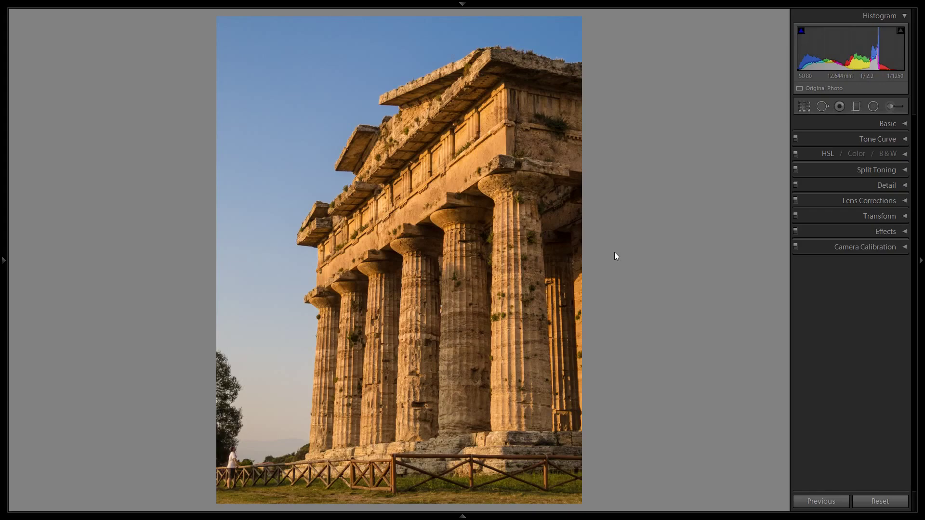
left_click(903, 185)
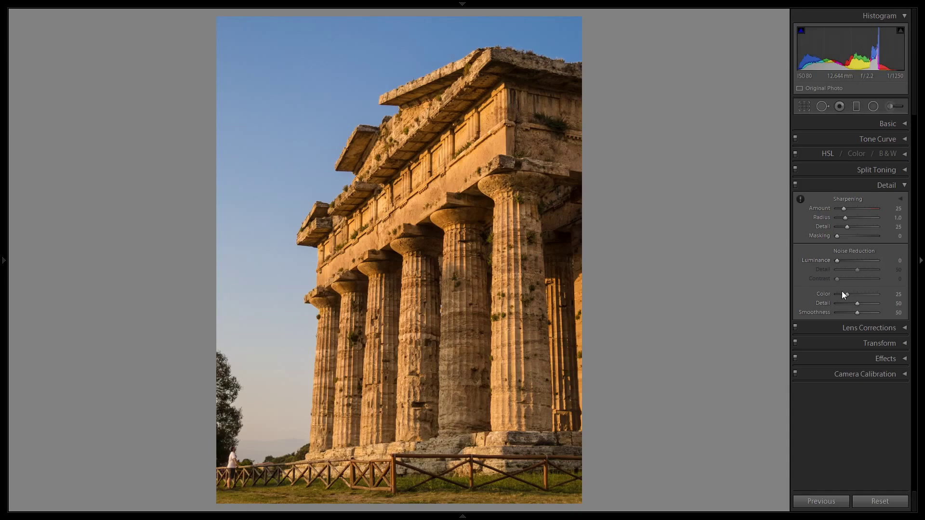
left_click(516, 212)
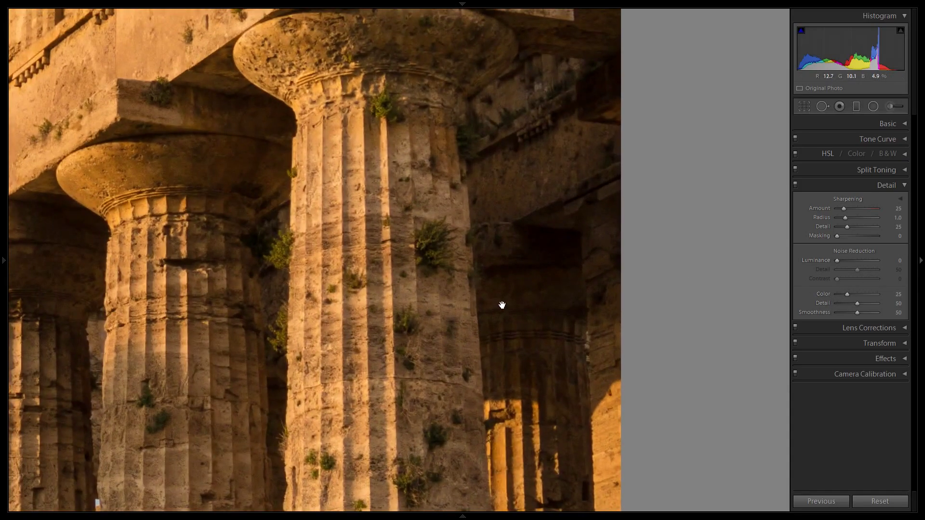
left_click_drag(513, 287, 433, 238)
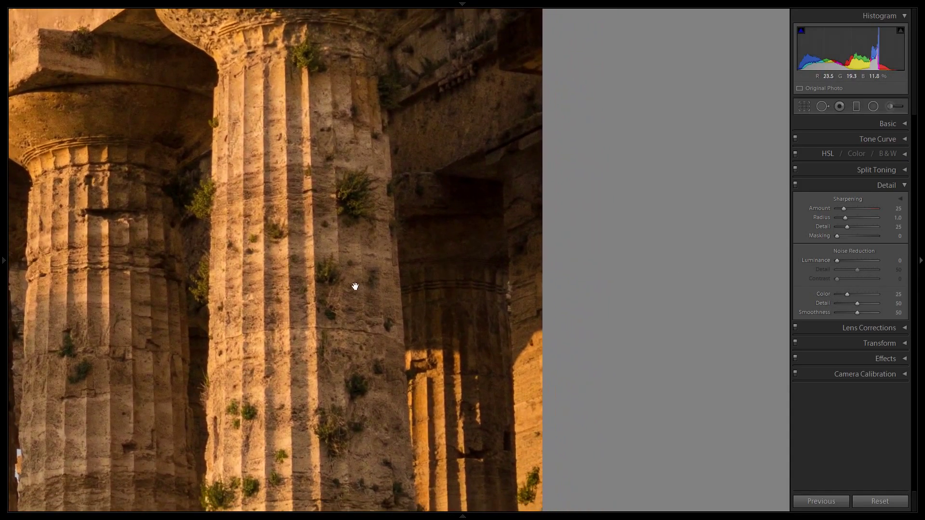
left_click_drag(355, 287, 531, 362)
left_click_drag(456, 195, 499, 408)
left_click_drag(337, 29, 522, 212)
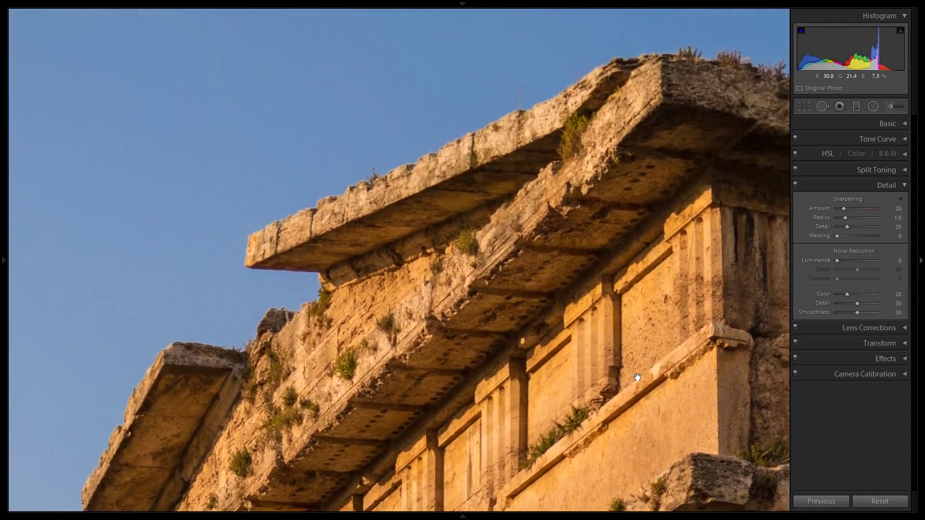
left_click_drag(283, 279, 467, 327)
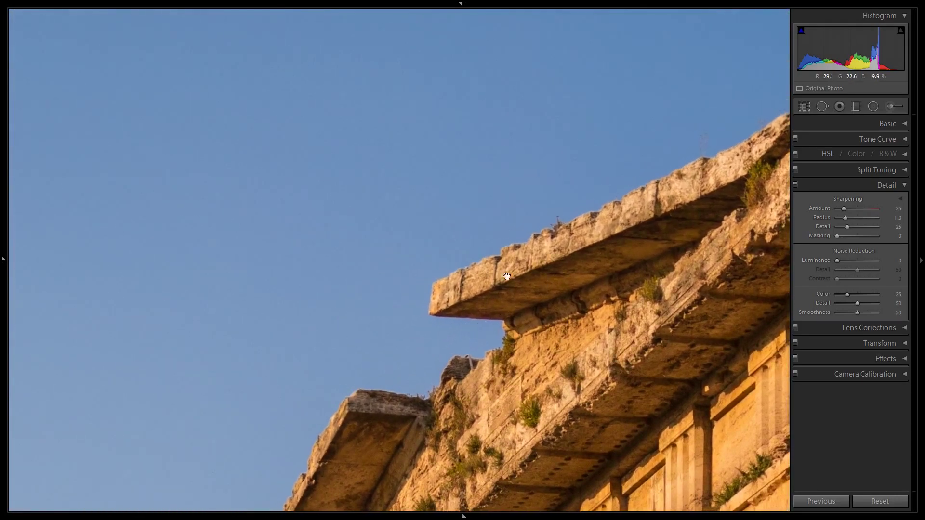
left_click_drag(335, 352, 626, 231)
left_click_drag(506, 403, 551, 194)
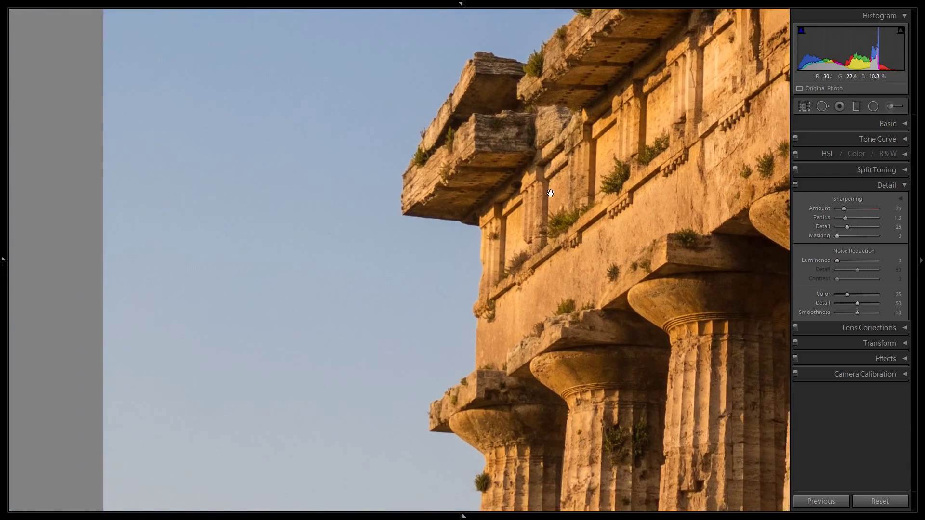
left_click_drag(543, 402, 494, 200)
left_click_drag(497, 429, 477, 155)
left_click_drag(528, 332, 446, 147)
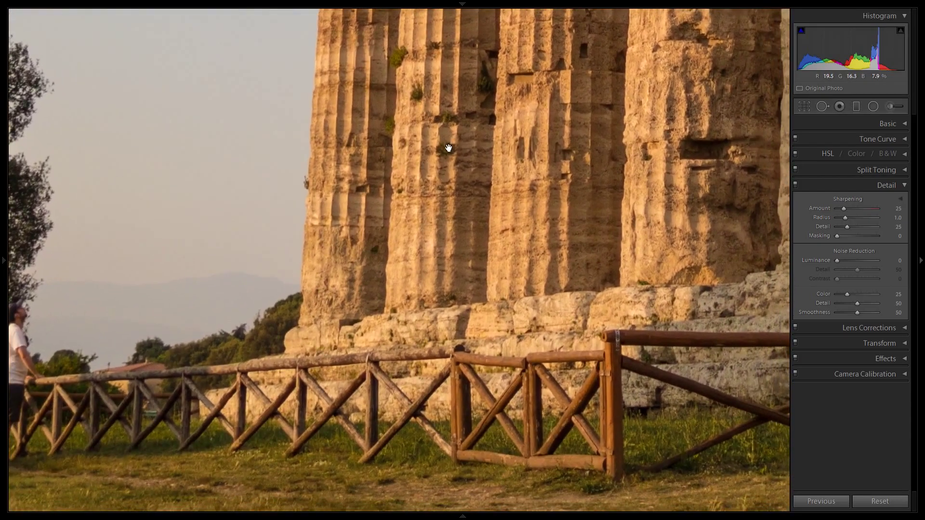
left_click(425, 342)
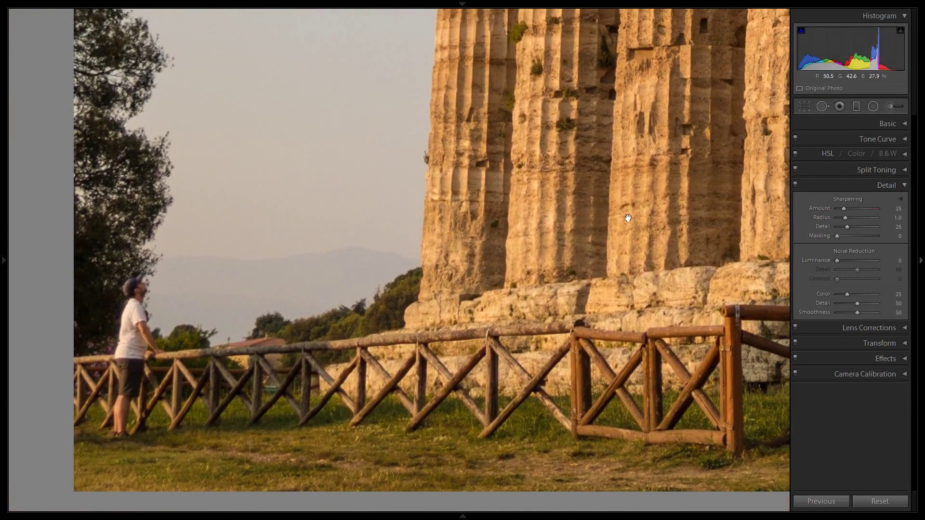
Examine the column shafts, capitals, upper cornice and open sky at close range for sharpness and noise.
left_click(625, 213)
left_click_drag(290, 217, 204, 227)
left_click_drag(566, 277, 304, 301)
left_click_drag(444, 101, 407, 331)
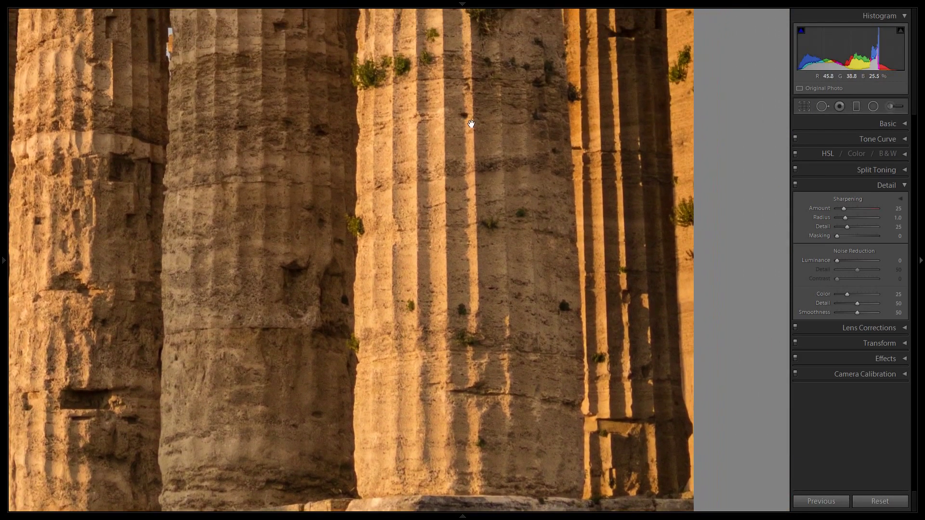
left_click_drag(471, 125, 445, 374)
left_click_drag(513, 162, 420, 345)
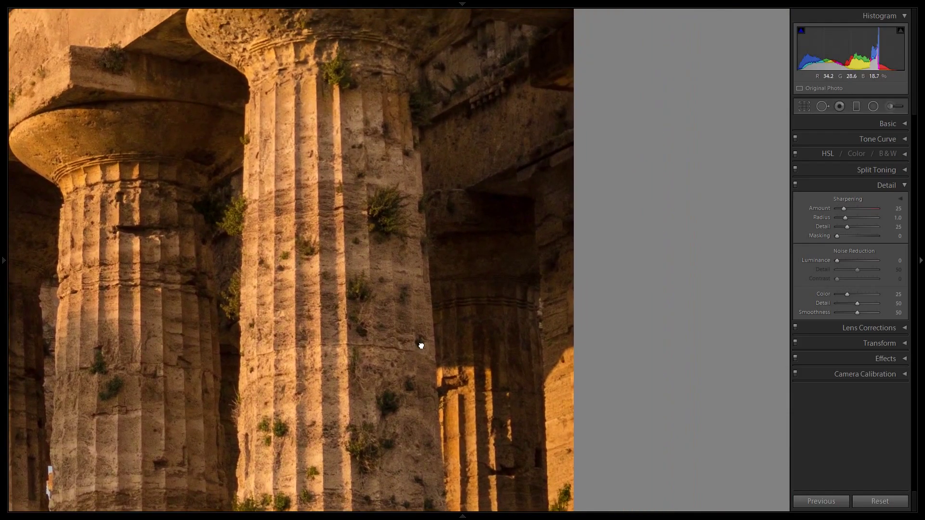
left_click_drag(569, 281, 526, 289)
left_click_drag(518, 240, 434, 302)
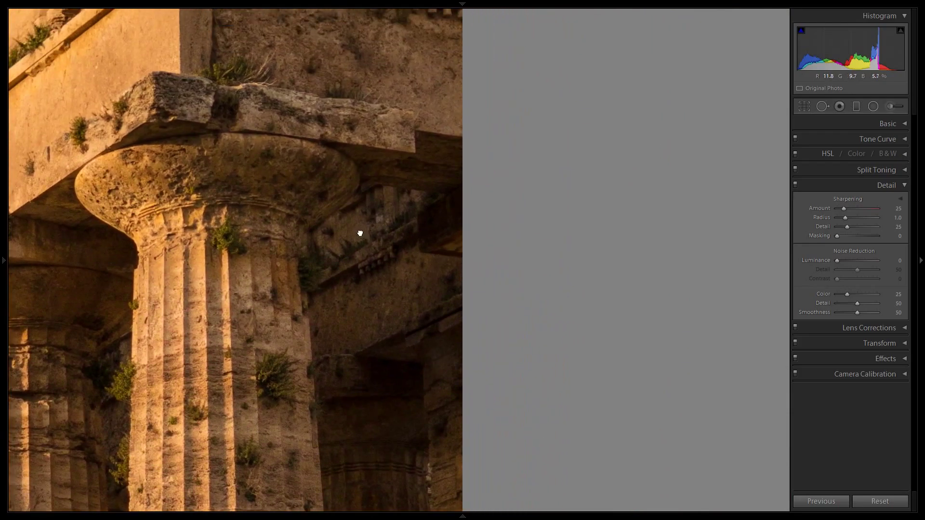
left_click_drag(359, 233, 455, 322)
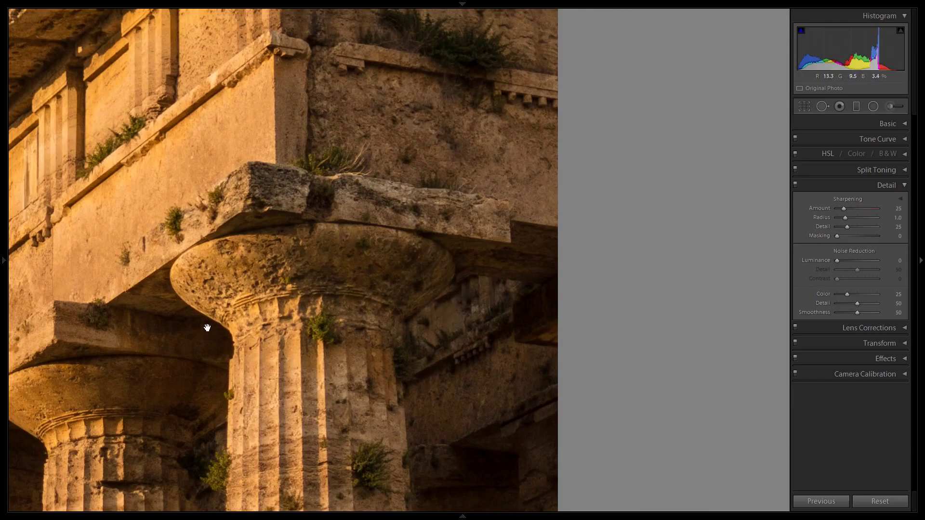
left_click_drag(225, 343, 443, 354)
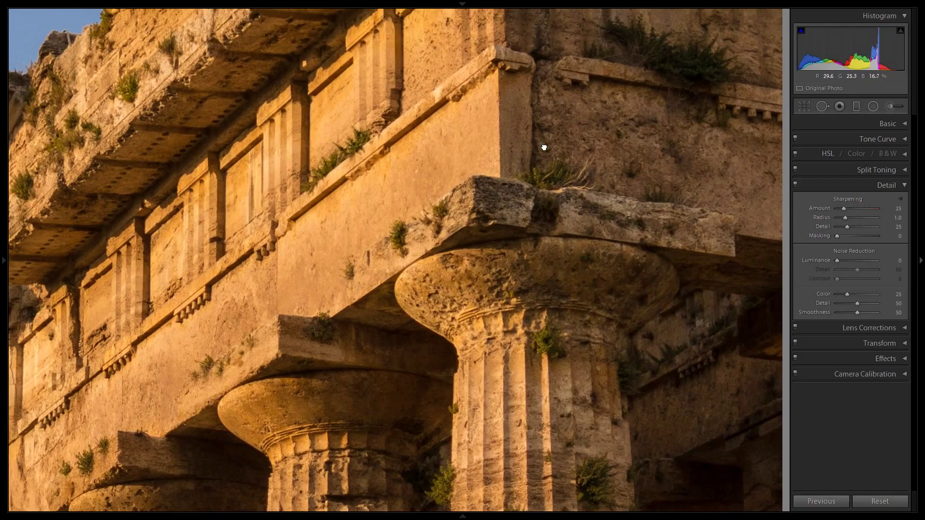
left_click_drag(543, 147, 461, 380)
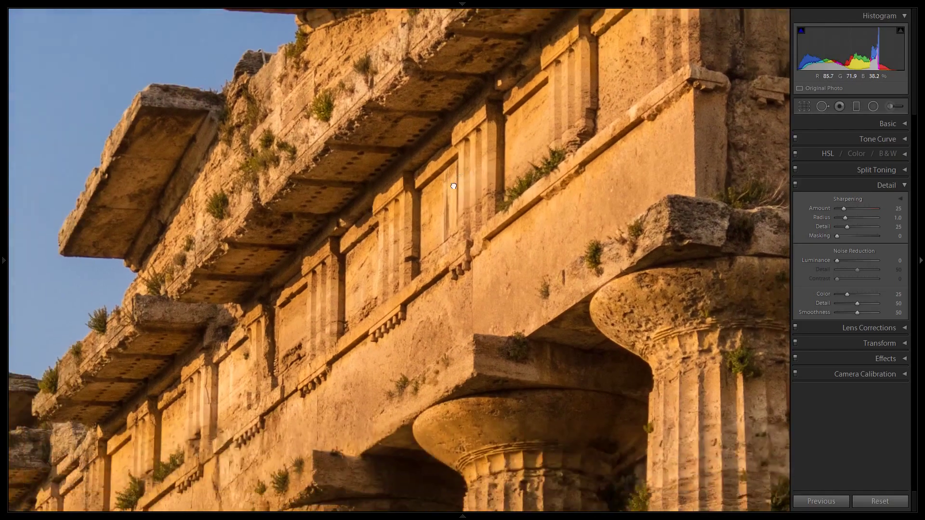
left_click_drag(154, 430, 385, 207)
left_click_drag(324, 110, 332, 363)
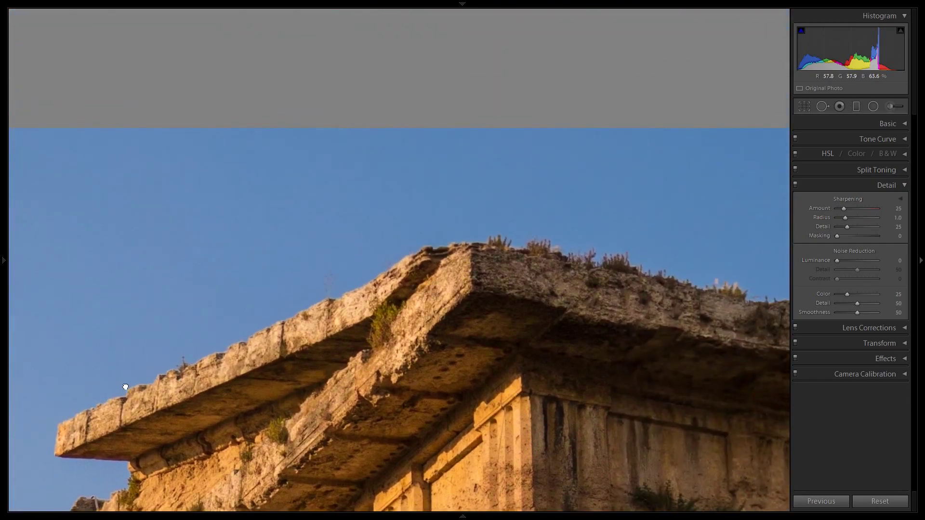
left_click_drag(123, 388, 523, 310)
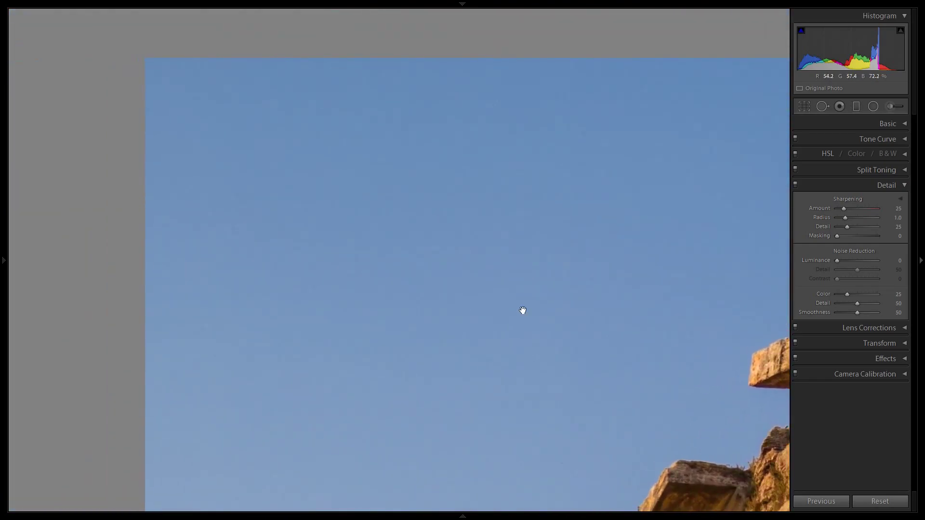
left_click(544, 292)
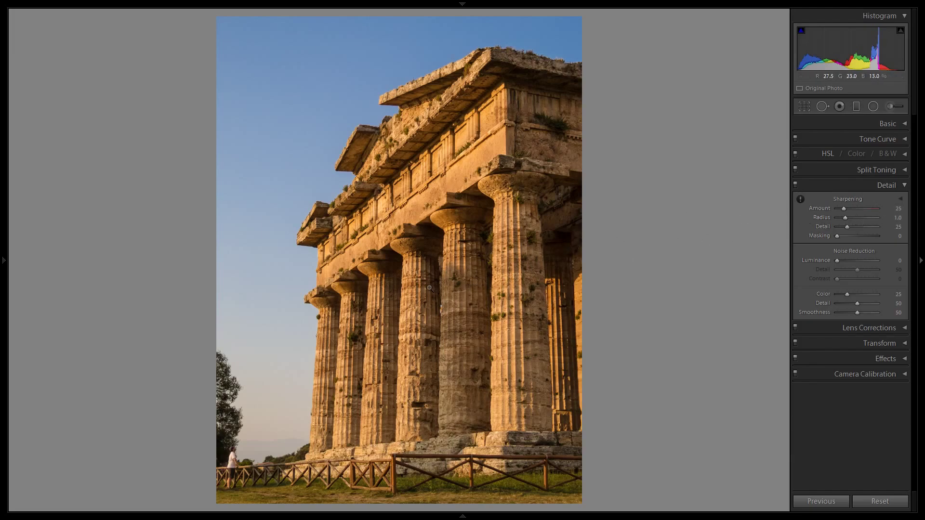
Set the sharpening amount to 56 while viewing the column capitals close up, and return to the full photo.
left_click(465, 249)
left_click_drag(470, 243, 531, 271)
left_click_drag(568, 206, 465, 194)
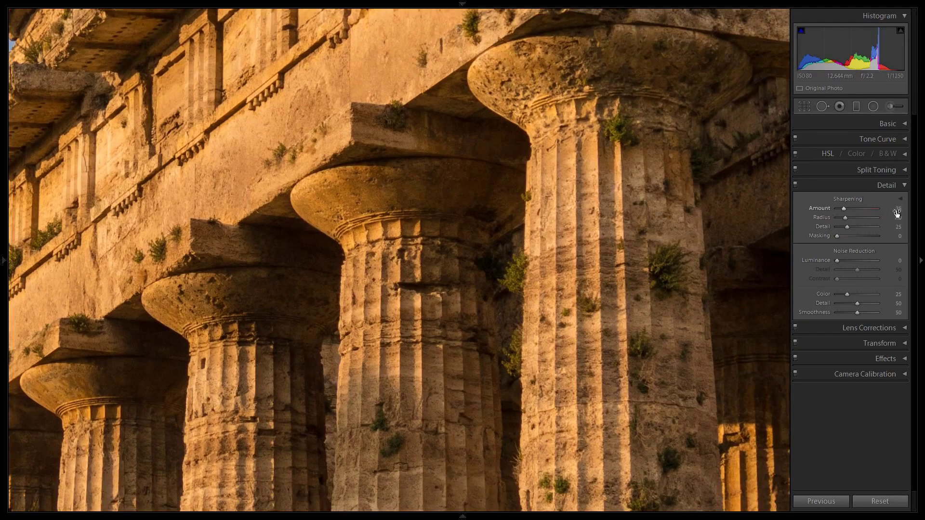
mouse_move(896, 213)
left_mouse_down()
mouse_move(913, 214)
mouse_move(902, 208)
left_mouse_up()
left_click(532, 314)
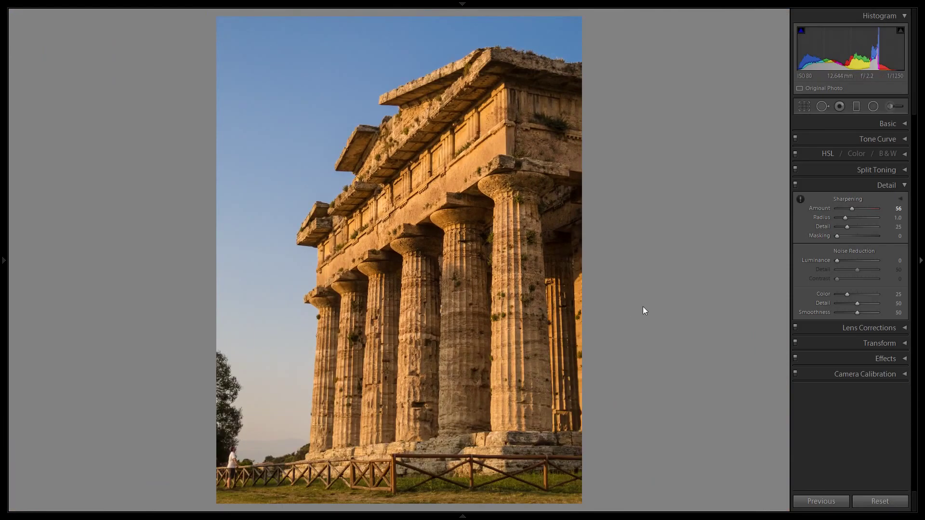
Compare the photo with and without the sharpening change, and check the magnified detail preview.
key("ctrl+z")
key("ctrl+y")
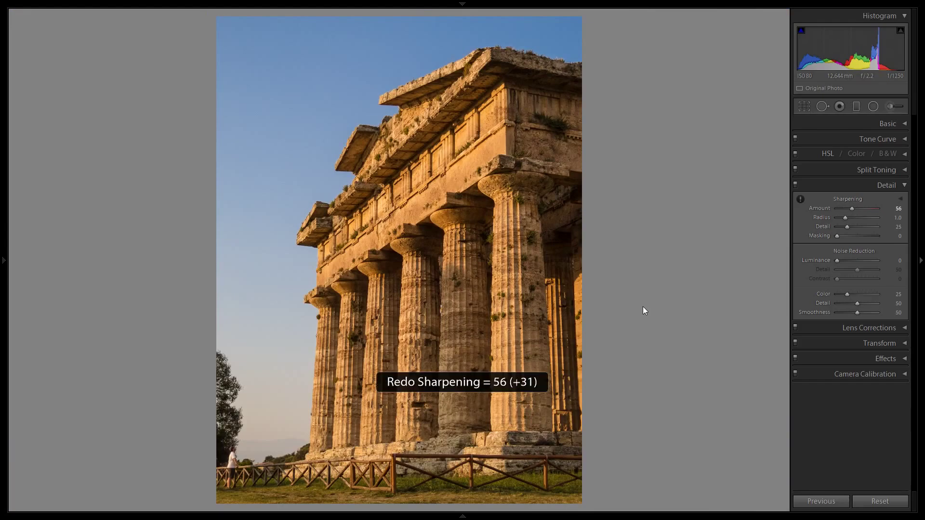
key("ctrl+z")
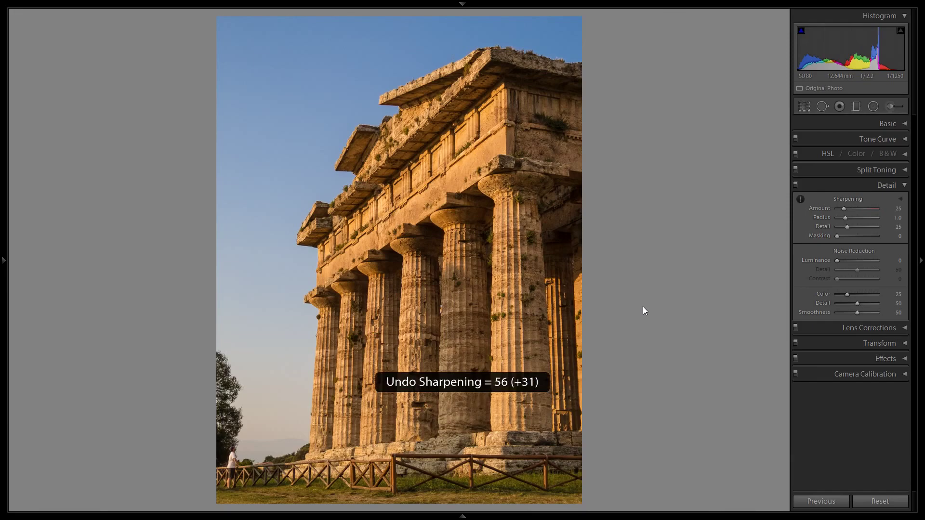
key("ctrl+y")
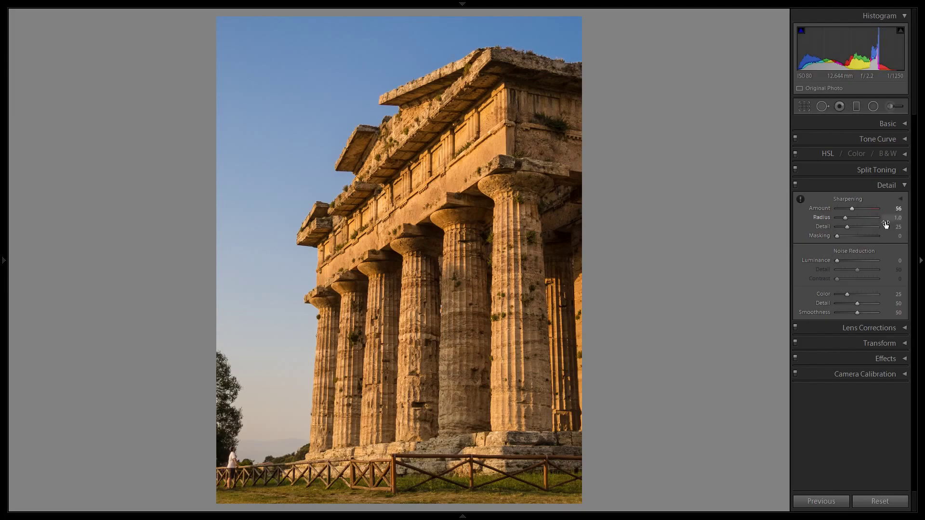
left_click(903, 198)
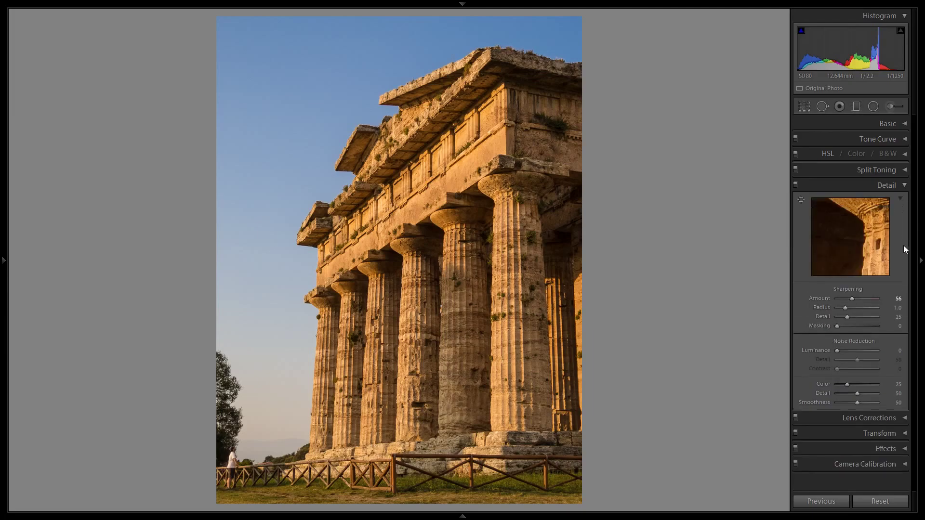
left_click(900, 199)
left_click(902, 189)
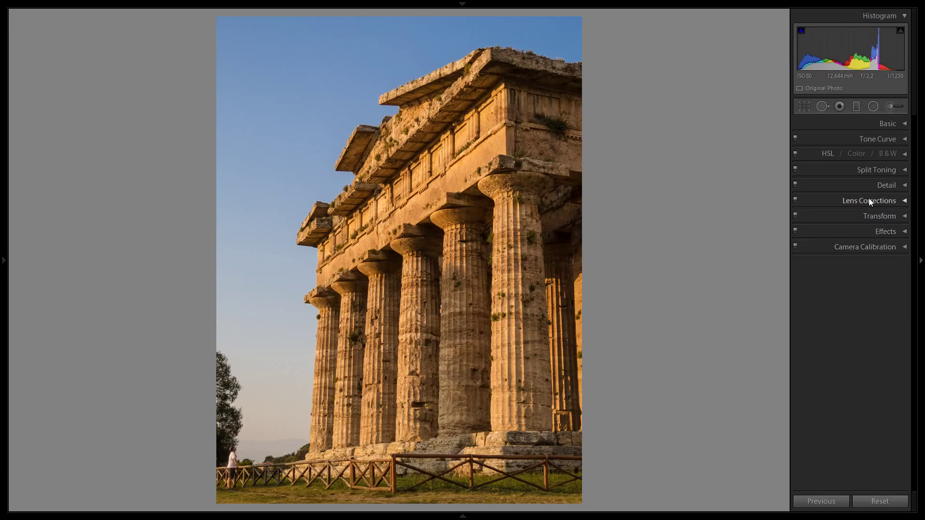
Try perspective transforms of Vertical -24, and of Horizontal -79 with Rotate +10.0, undoing them.
left_click(890, 236)
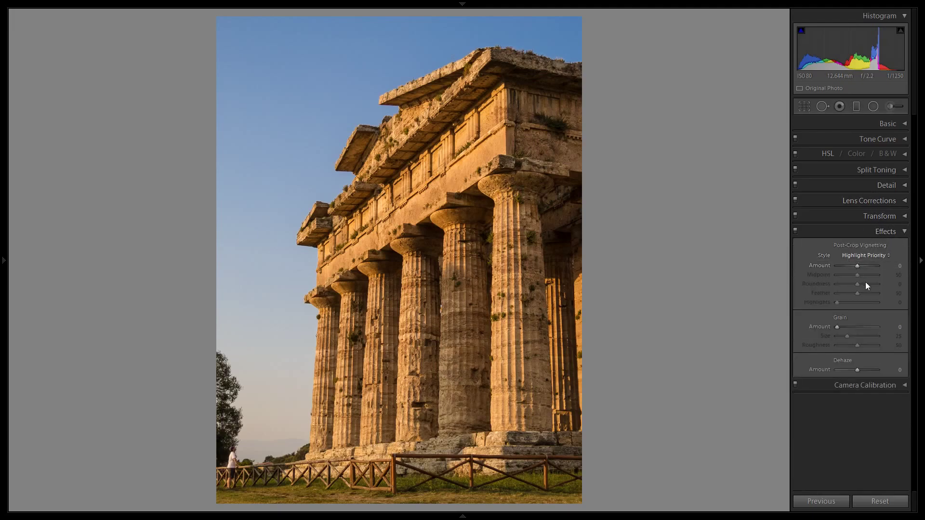
left_click(890, 220)
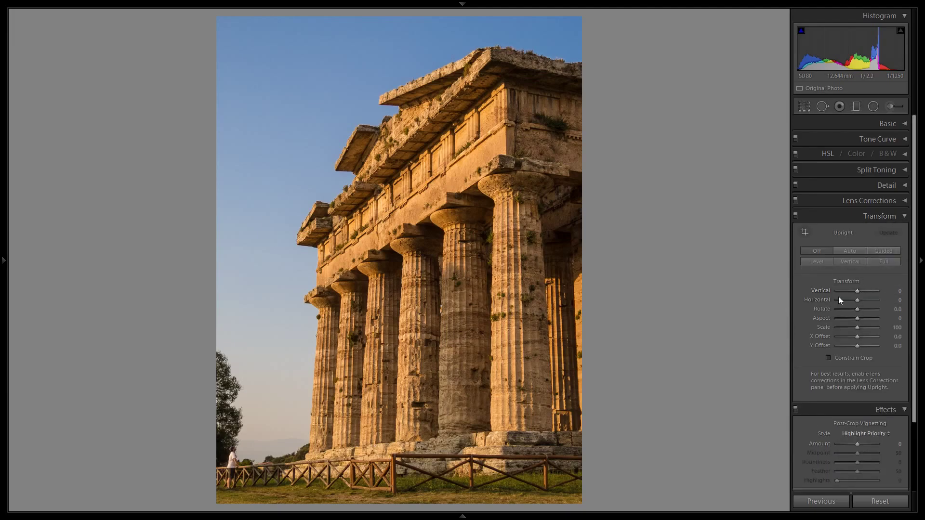
mouse_move(857, 290)
left_mouse_down()
mouse_move(849, 288)
mouse_move(866, 290)
mouse_move(853, 287)
left_mouse_up()
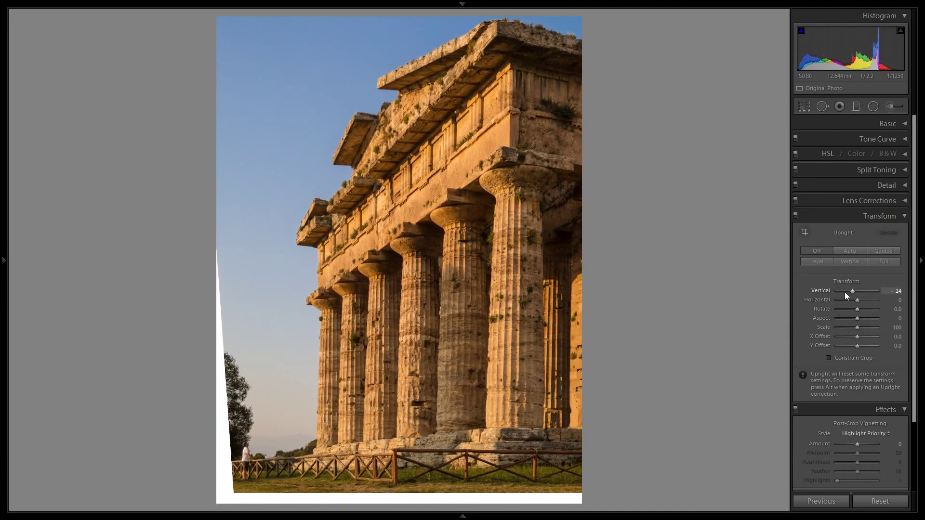
key("ctrl+z")
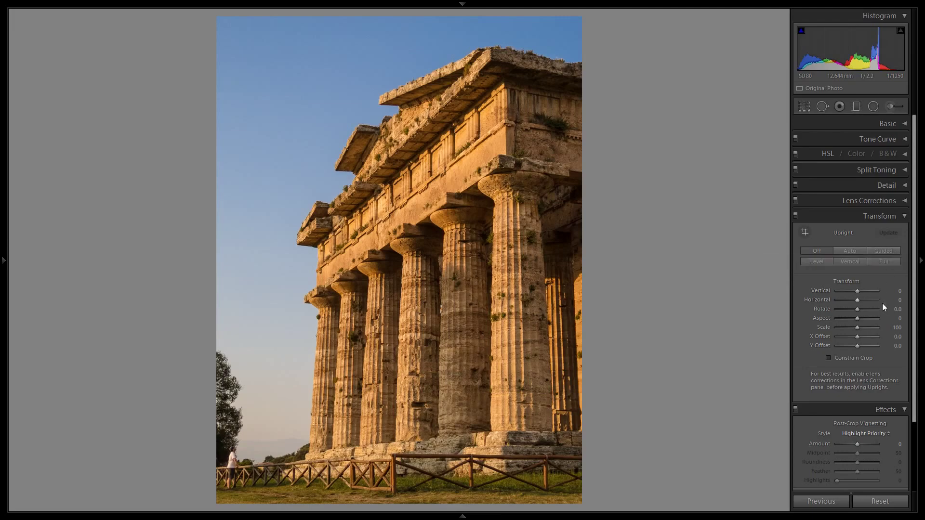
left_click_drag(857, 299, 880, 309)
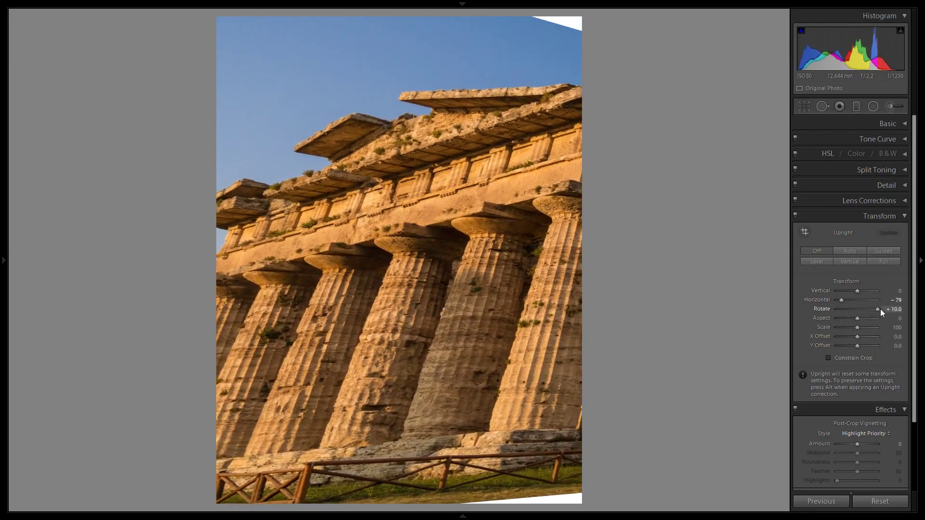
key("ctrl+z")
key("ctrl+z")
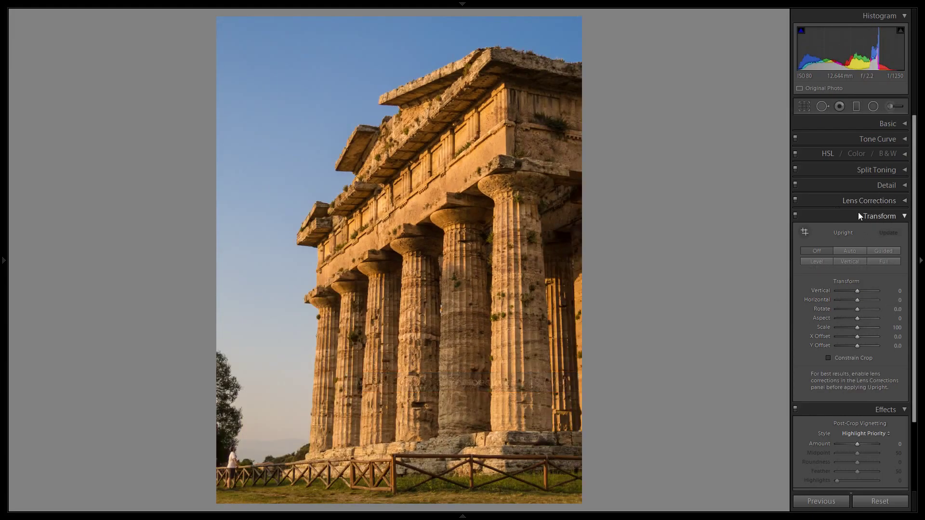
left_click(891, 217)
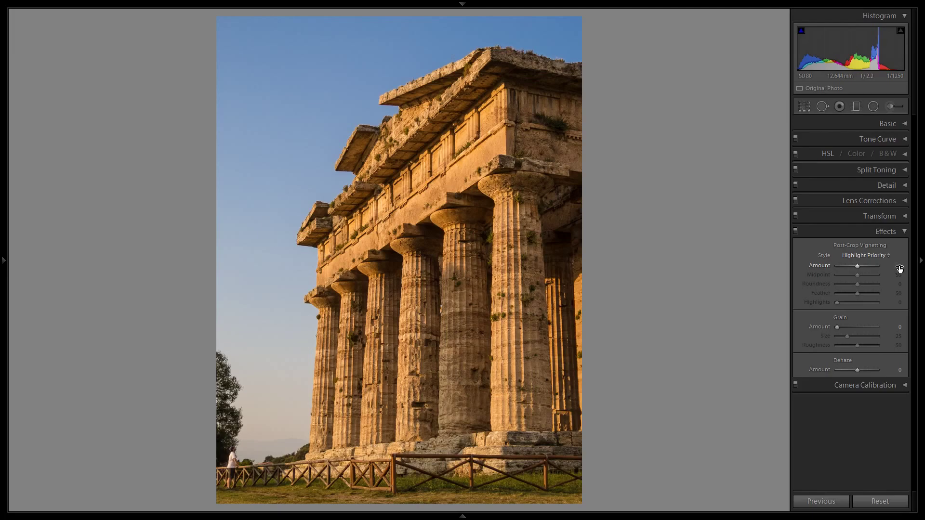
Try a post-crop vignette with amounts of -100 and -25 and undo it.
left_click_drag(899, 269, 851, 268)
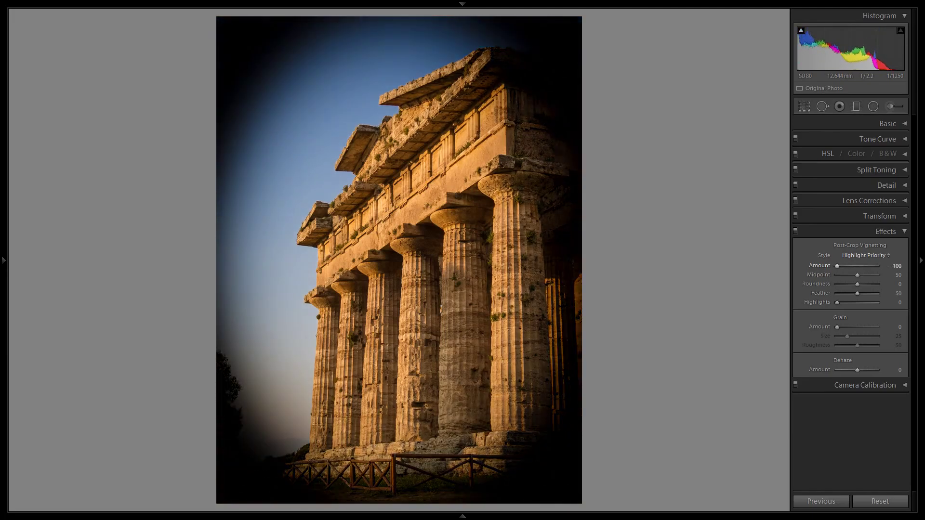
left_click_drag(851, 269, 887, 269)
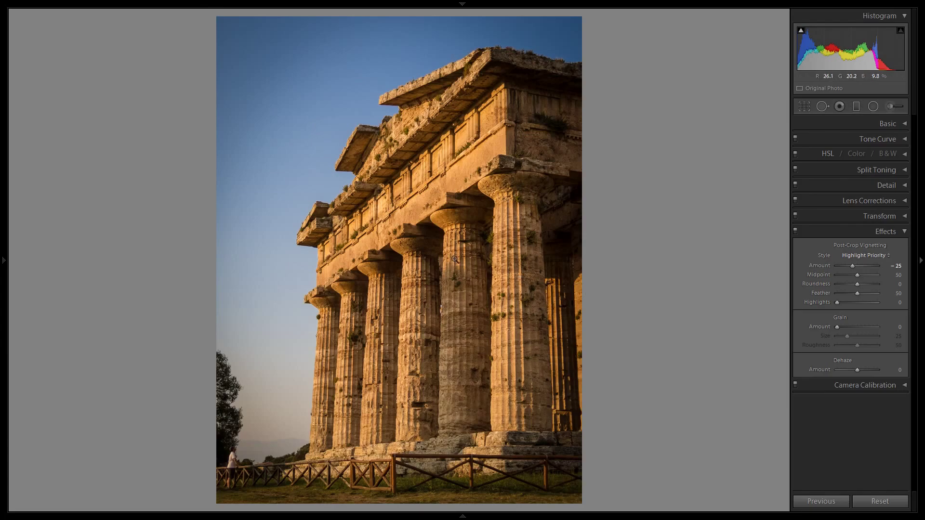
key("ctrl+z")
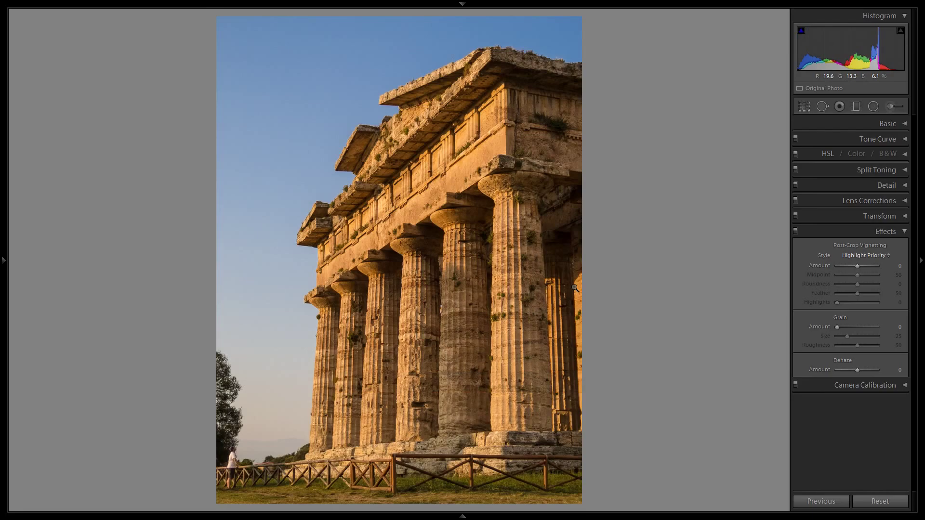
Restore the post-crop vignette amount of -25 and check the person and fence in the darkened corner close up.
key("ctrl+y")
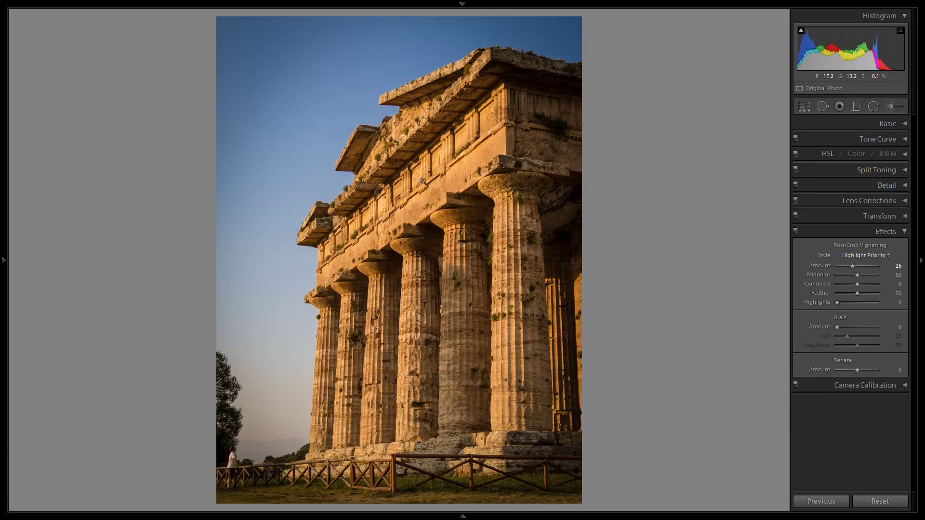
left_click(249, 469)
left_click(248, 470)
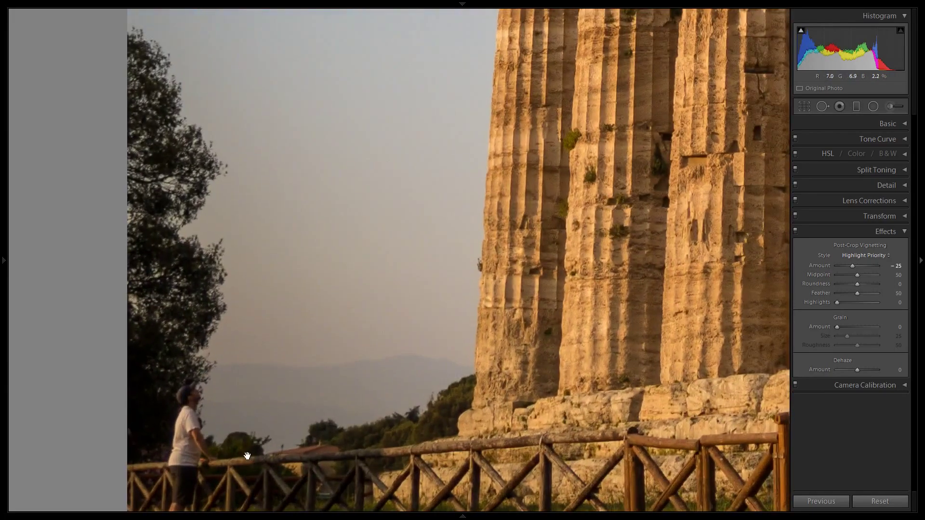
left_click_drag(257, 408, 360, 367)
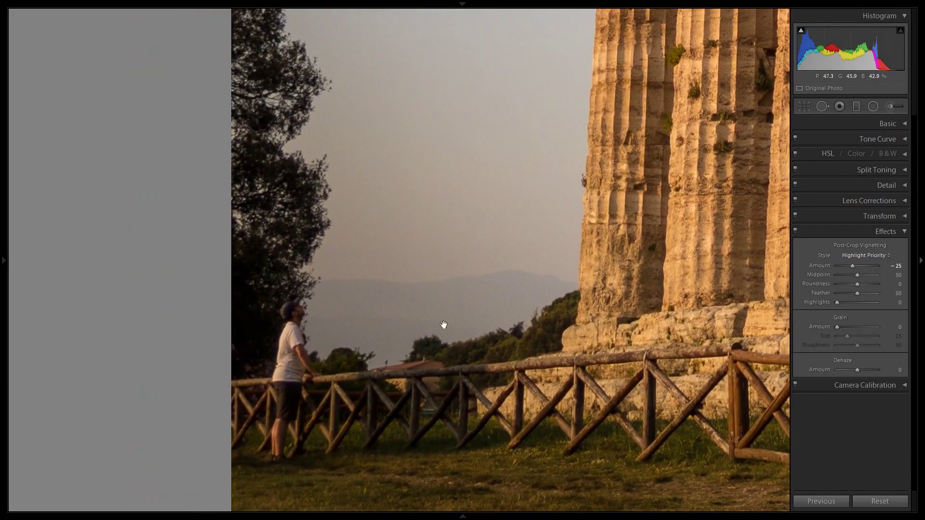
mouse_move(440, 324)
left_mouse_down()
mouse_move(456, 262)
mouse_move(446, 312)
left_mouse_up()
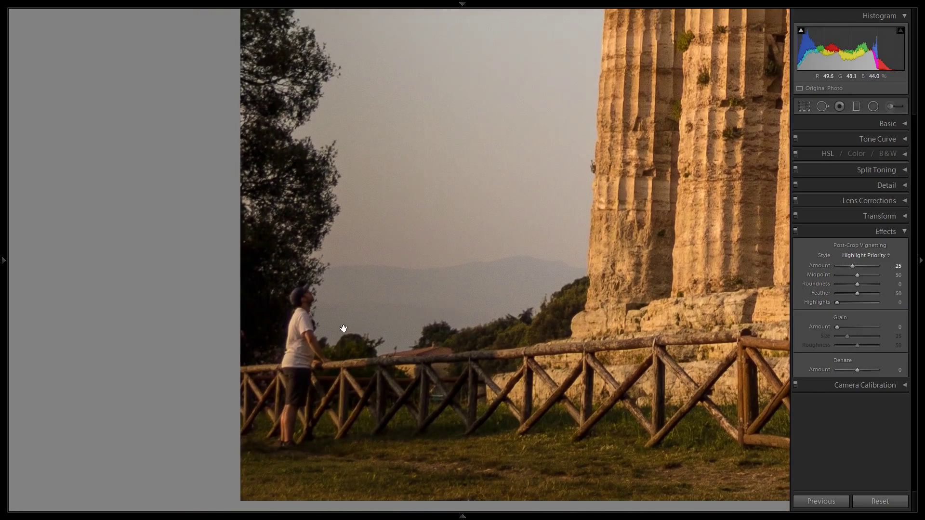
left_click(523, 250)
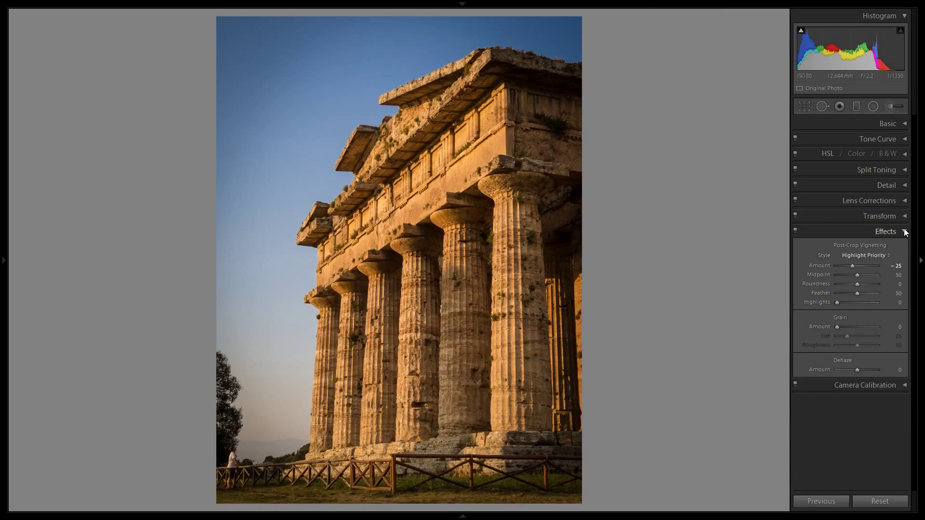
left_click(885, 233)
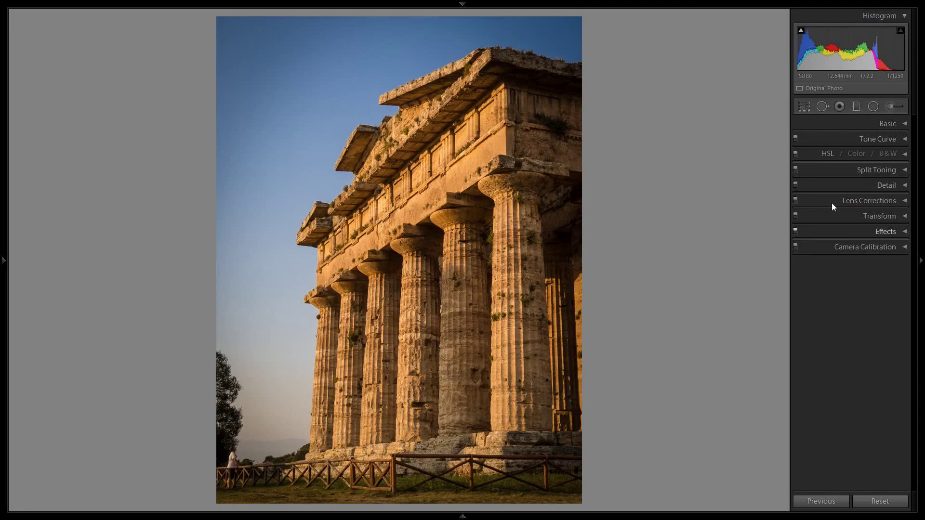
Show the before and after versions of the temple photo side by side.
left_click(904, 123)
left_click(904, 155)
left_click(905, 155)
key("y")
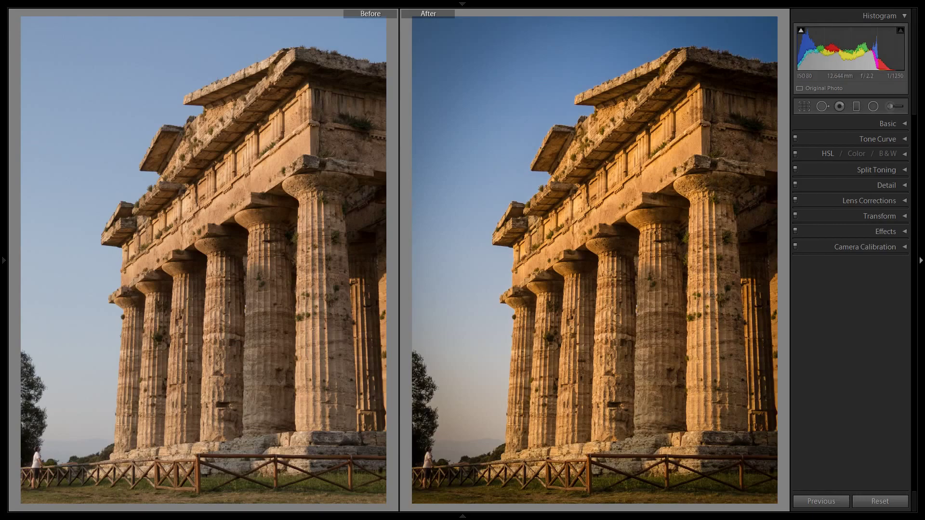
Set the temple photo's exposure to +0.20 in the before/after comparison and return to the single edited view.
left_click(903, 126)
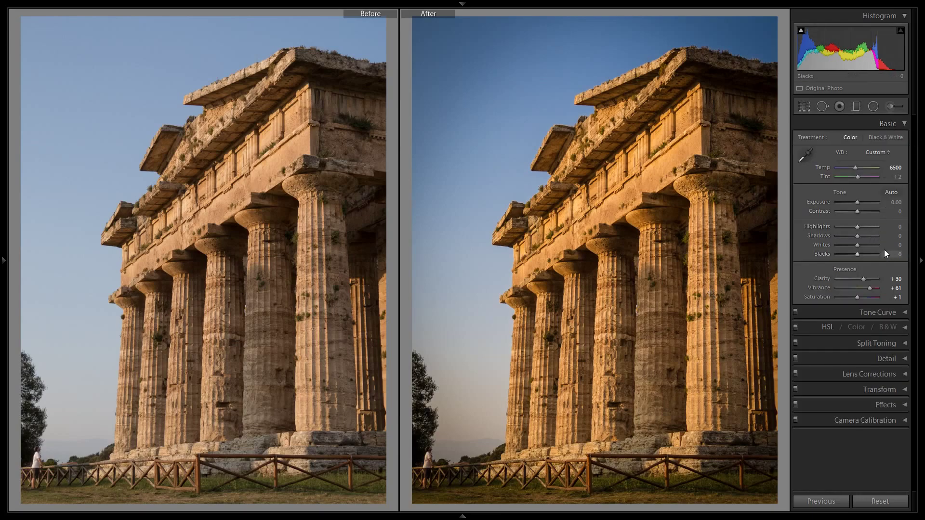
left_click(896, 202)
type("0.1")
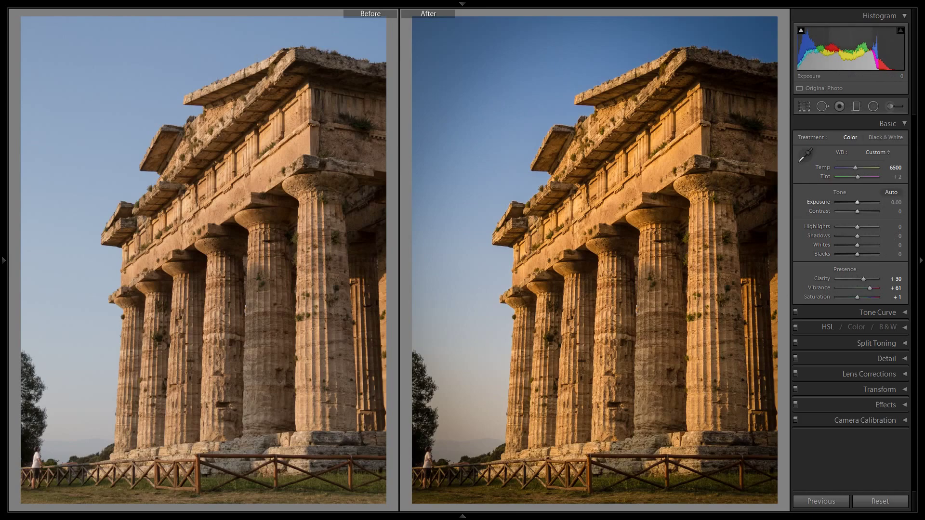
key("Return")
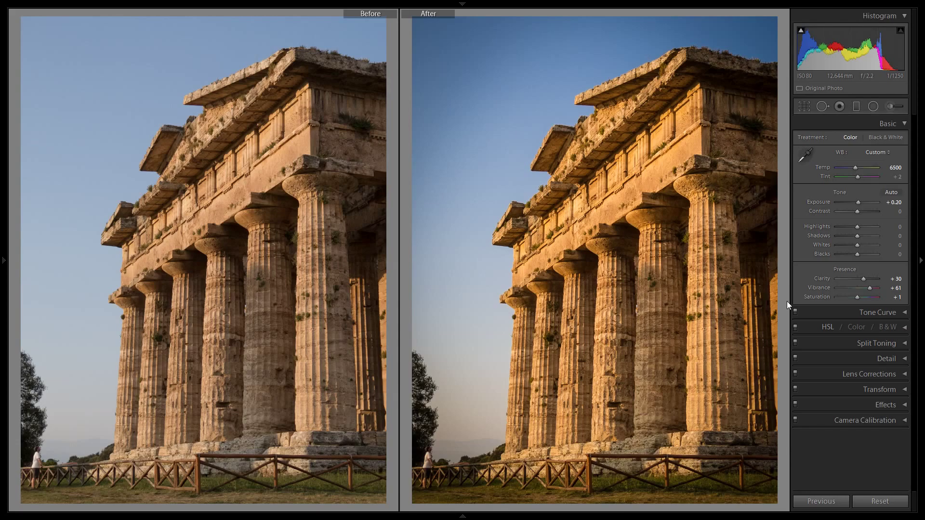
key("y")
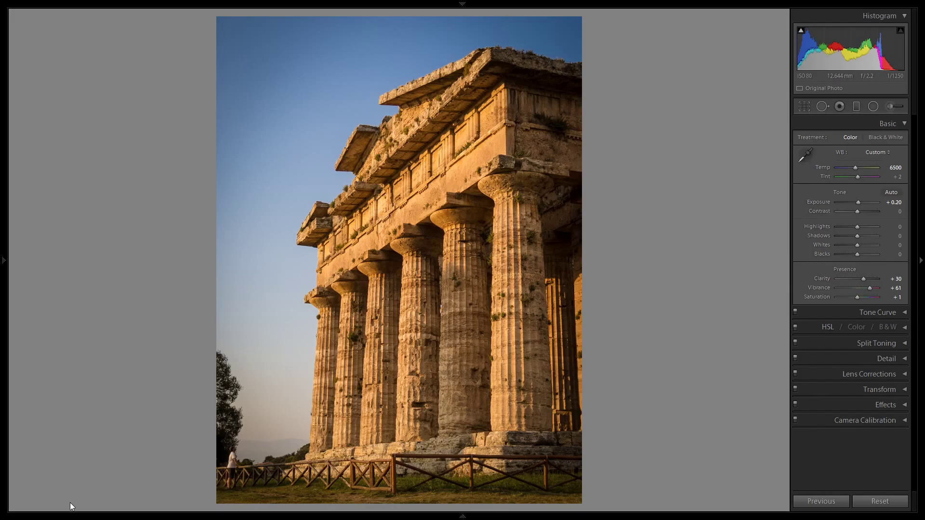
mouse_move(73, 517)
left_click(905, 124)
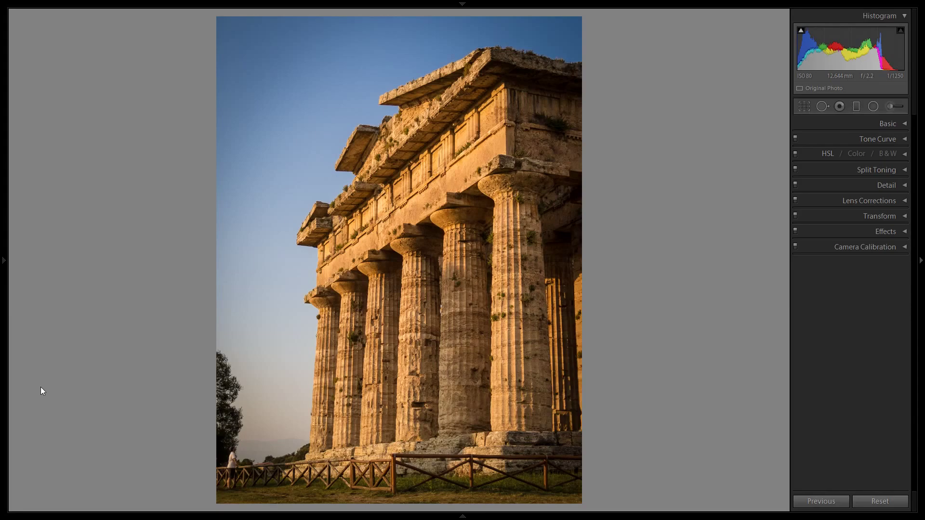
Switch to the next photo, the coastal hillside village, and inspect its houses and headland close up.
key("Right")
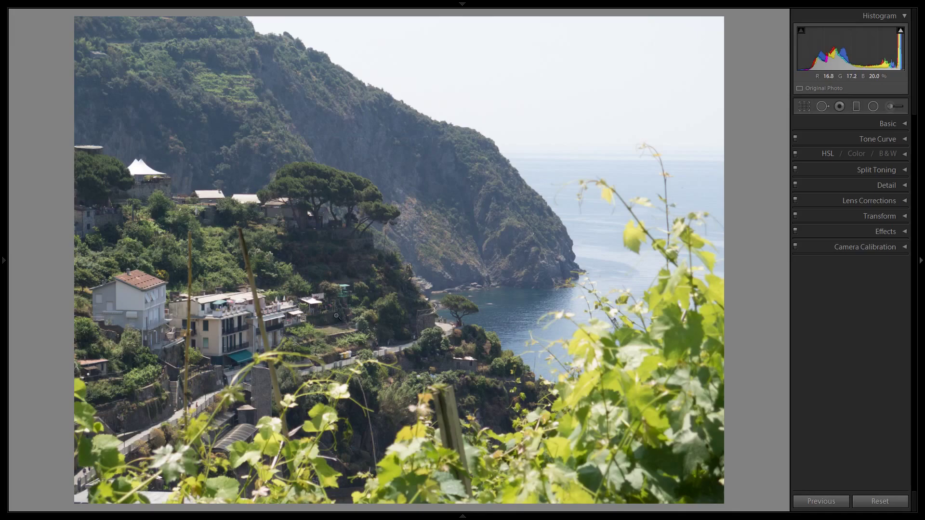
left_click(295, 370)
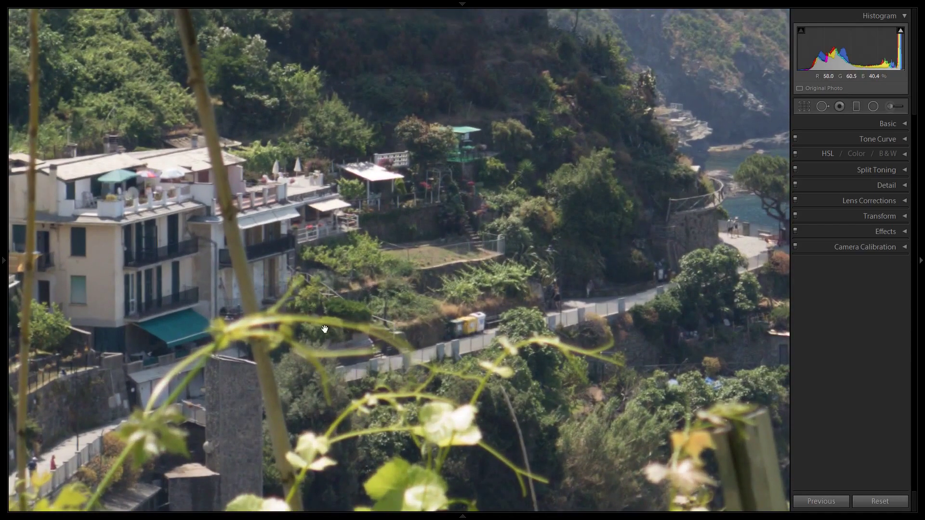
left_click_drag(364, 240, 272, 409)
left_click_drag(498, 233, 188, 250)
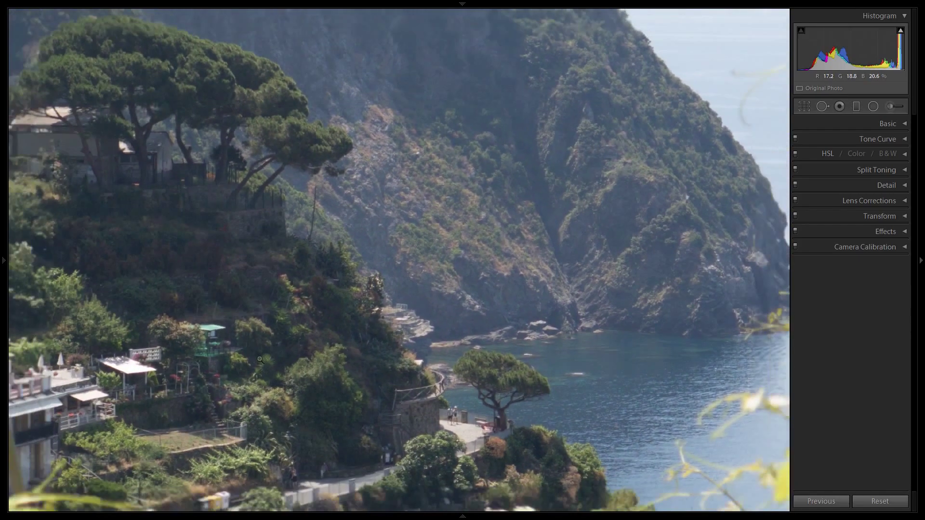
left_click(260, 359)
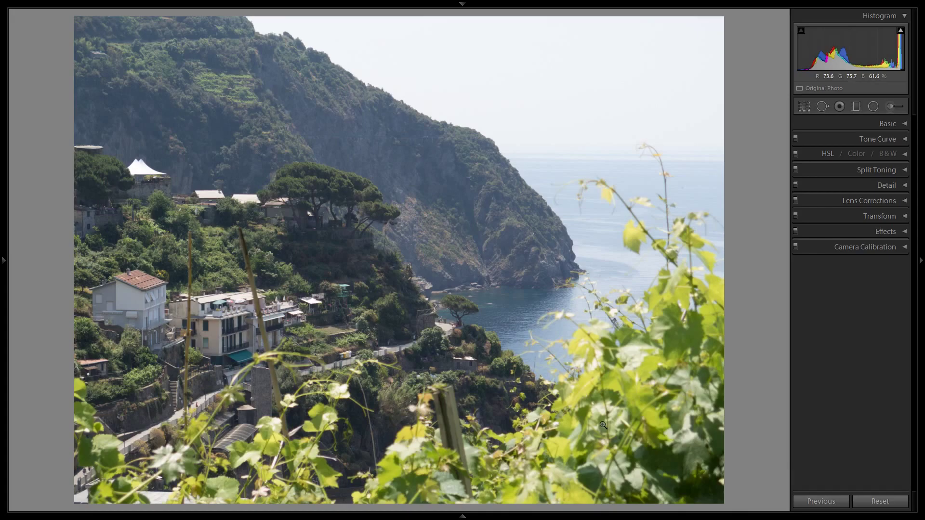
Examine the umbrella pines on the hillside and the vine tendrils against the sea close up.
left_click(659, 292)
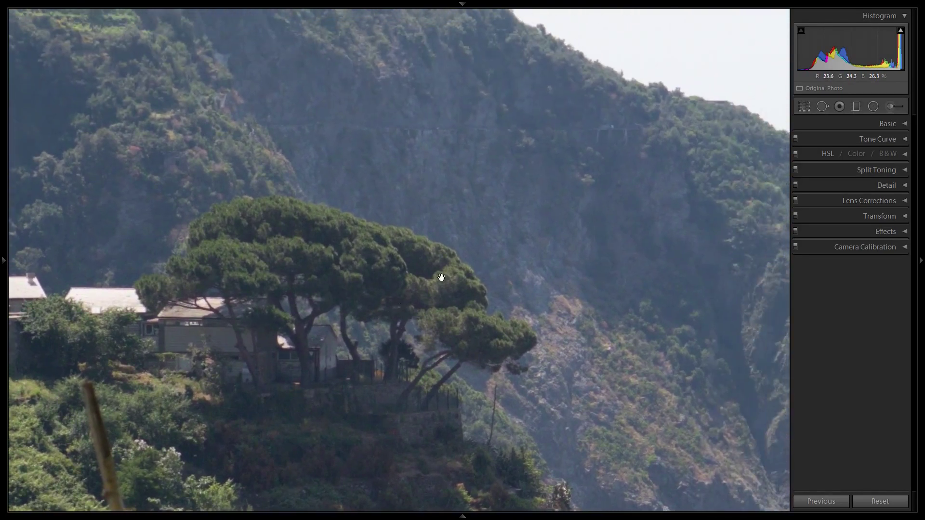
left_click(536, 238)
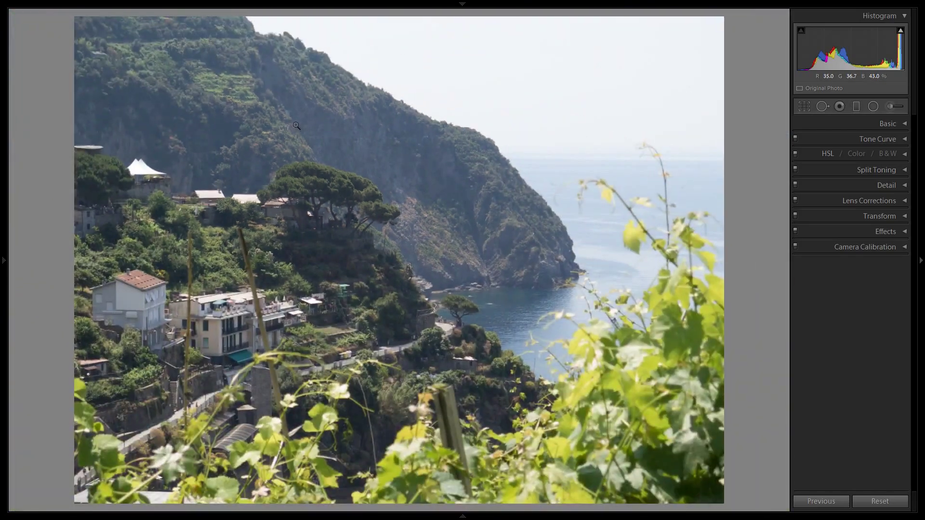
left_click(583, 237)
left_click_drag(651, 175, 425, 347)
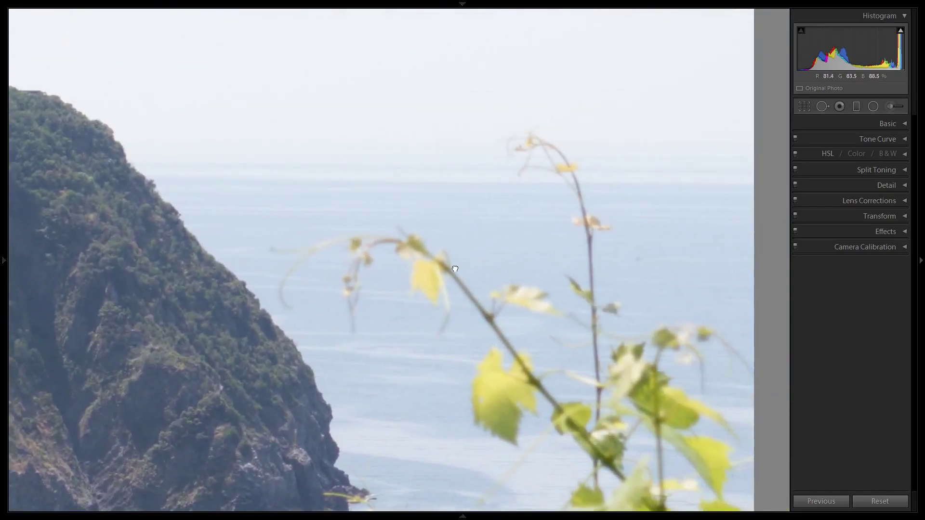
left_click(501, 276)
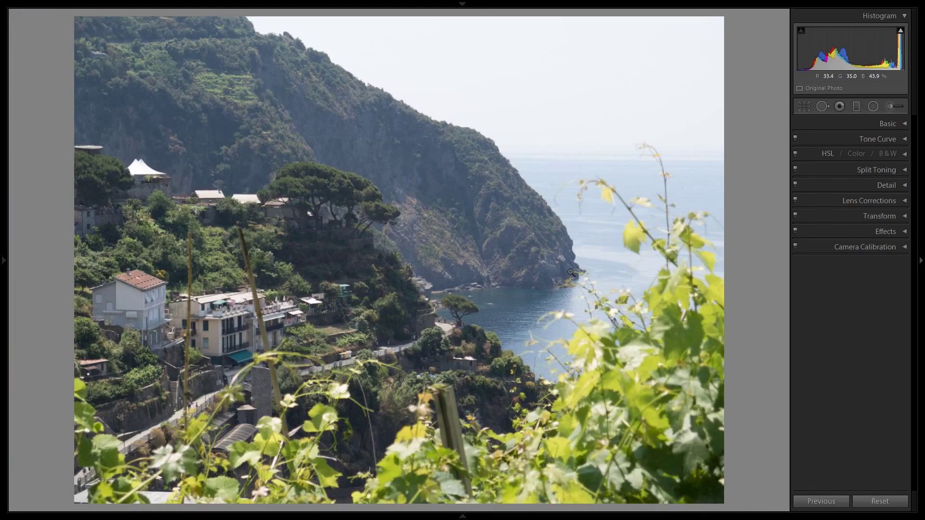
Examine the bright sky and the sea horizon beside the headland close up, and return to the full photo.
left_click(631, 128)
left_click_drag(631, 128, 568, 334)
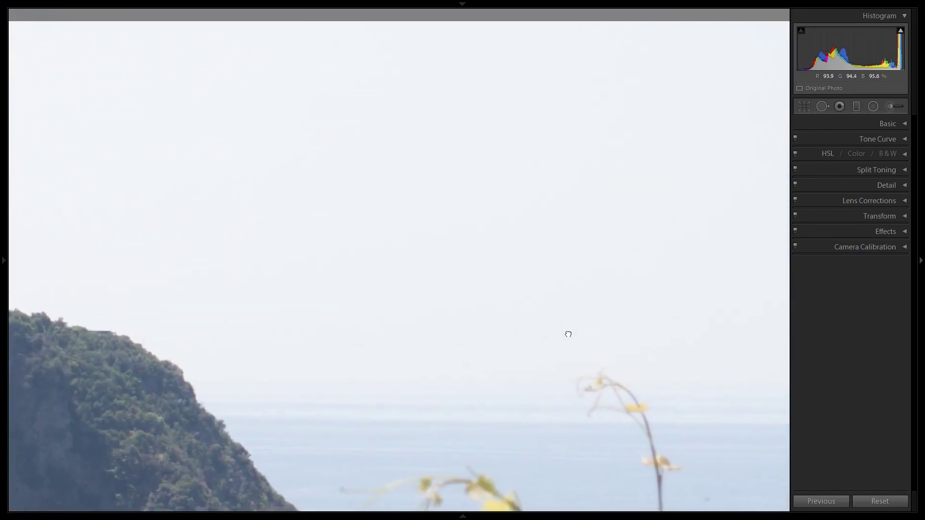
scroll(524, 174, "up", 5)
scroll(499, 254, "left", 5)
scroll(500, 254, "down", 4)
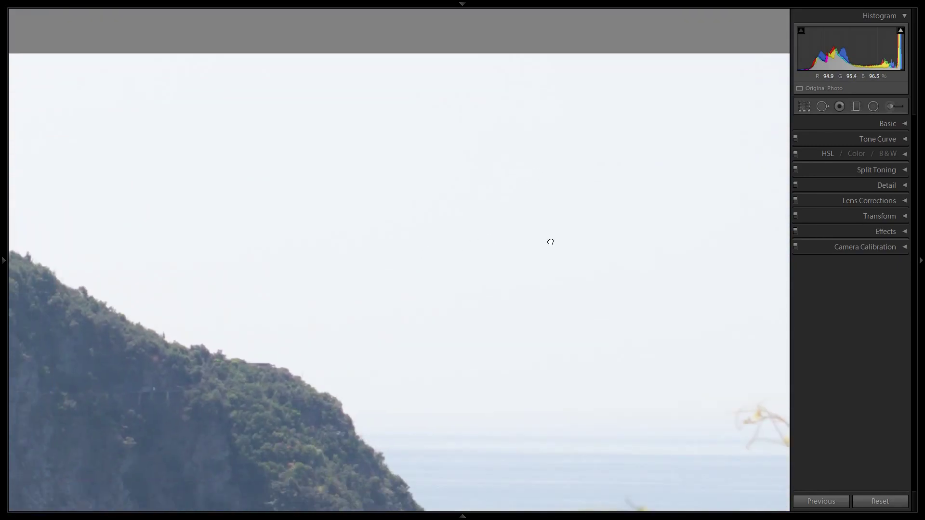
left_click_drag(550, 242, 289, 198)
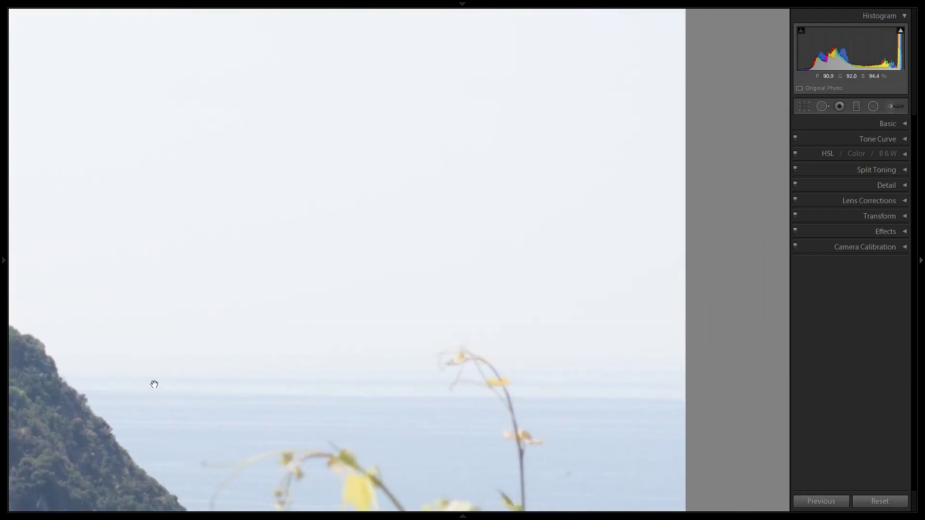
left_click_drag(229, 399, 493, 299)
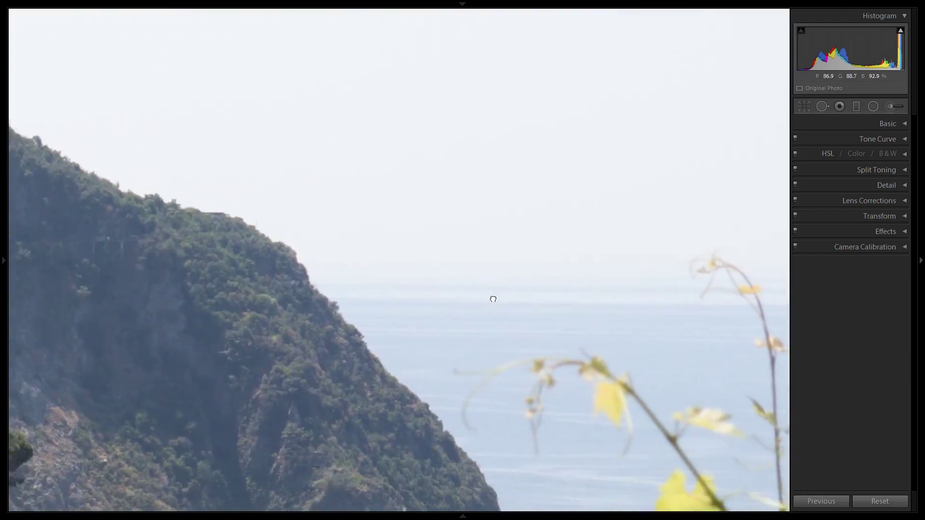
left_click(493, 299)
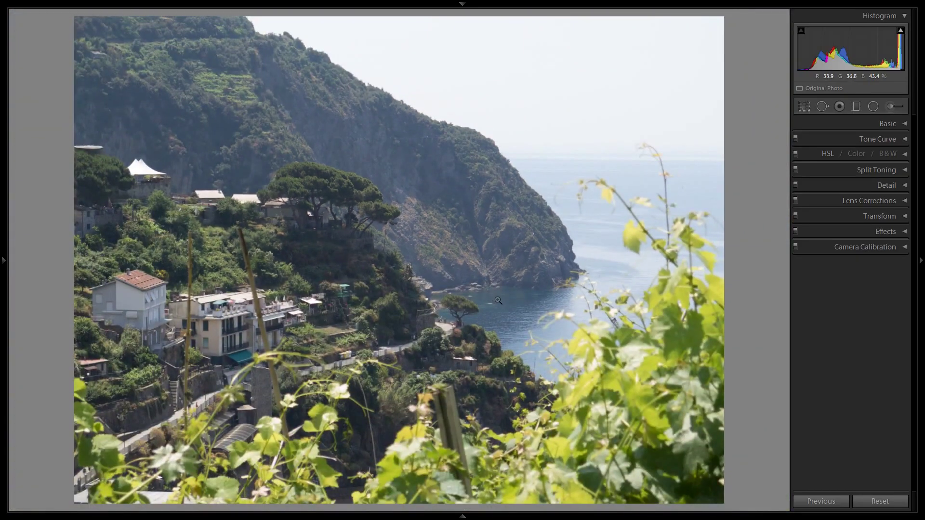
Lower the coastal photo's highlights to -70.
left_click(889, 124)
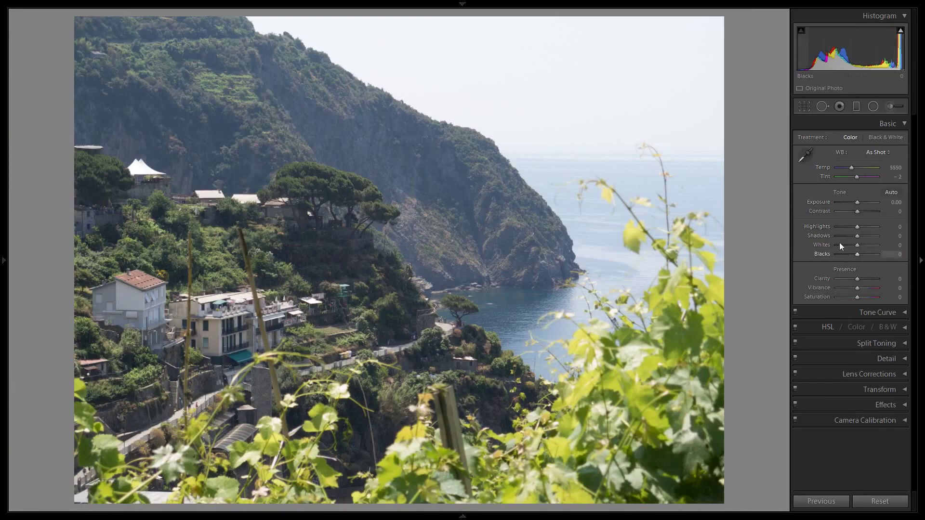
left_click(901, 229)
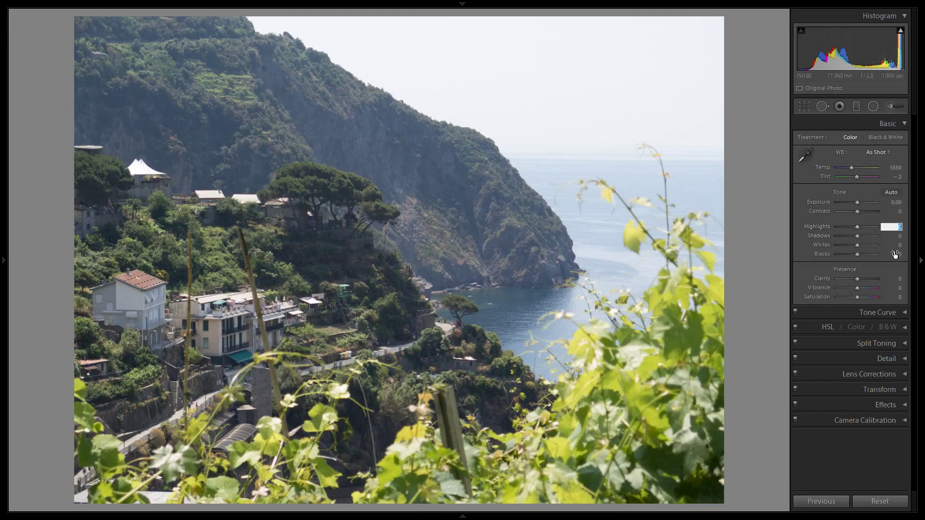
left_click(768, 238)
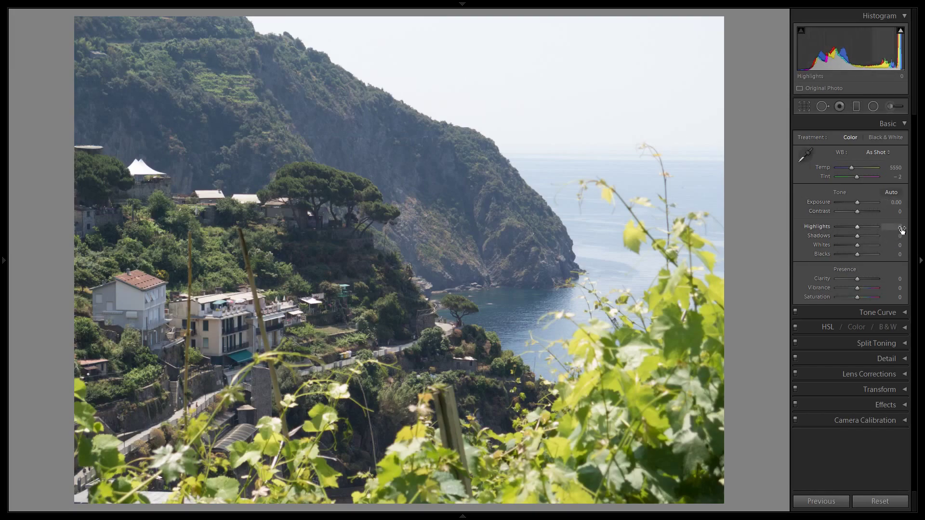
mouse_move(897, 226)
left_mouse_down()
mouse_move(864, 227)
mouse_move(902, 226)
mouse_move(887, 227)
left_mouse_up()
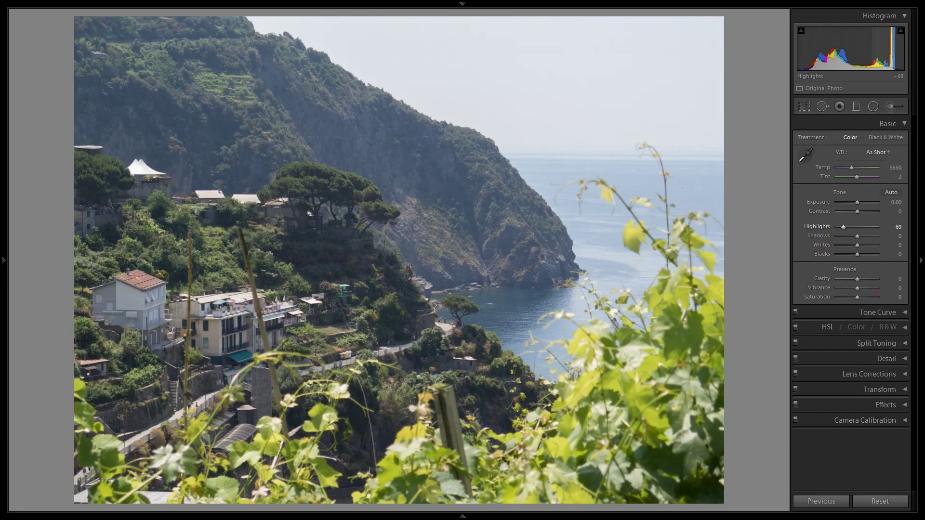
key("Down")
key("Down")
key("Down")
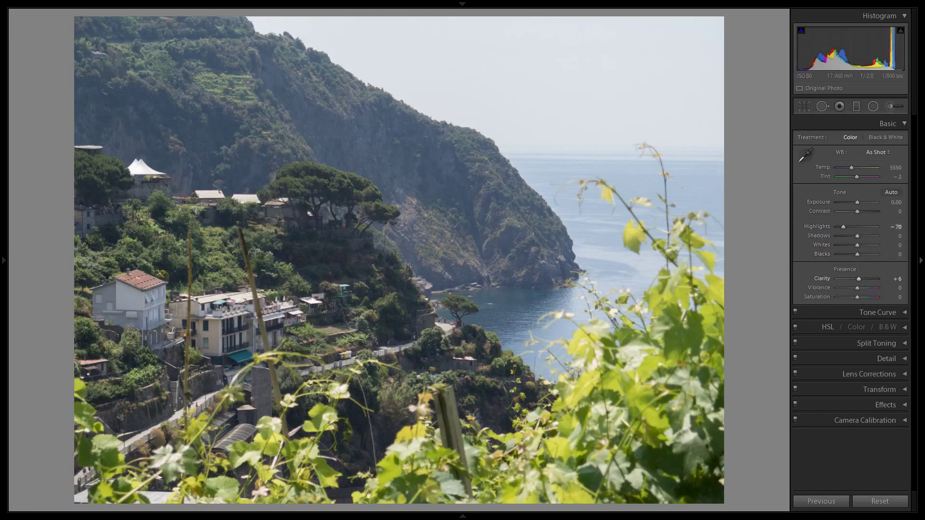
Set the coastal photo's clarity to +30 and vibrance to +25, and warm its temperature to 6600.
left_click_drag(897, 279, 903, 278)
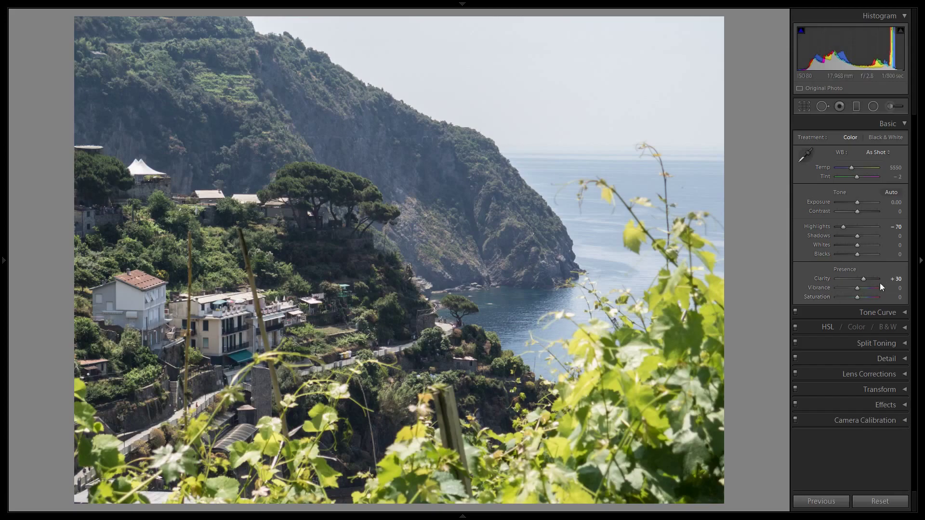
left_click_drag(899, 288, 908, 288)
left_click_drag(897, 170, 910, 170)
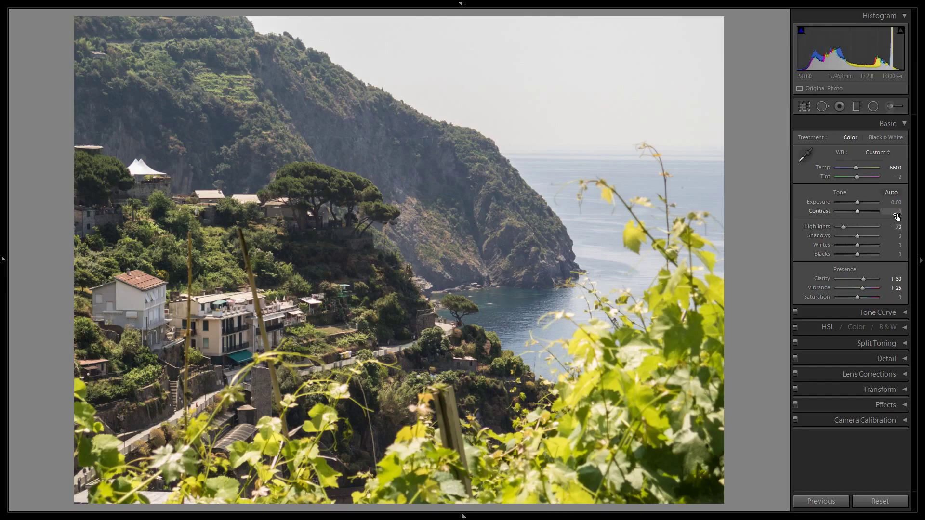
Try a contrast of +100 on the coastal photo and undo it.
left_click_drag(899, 217, 922, 212)
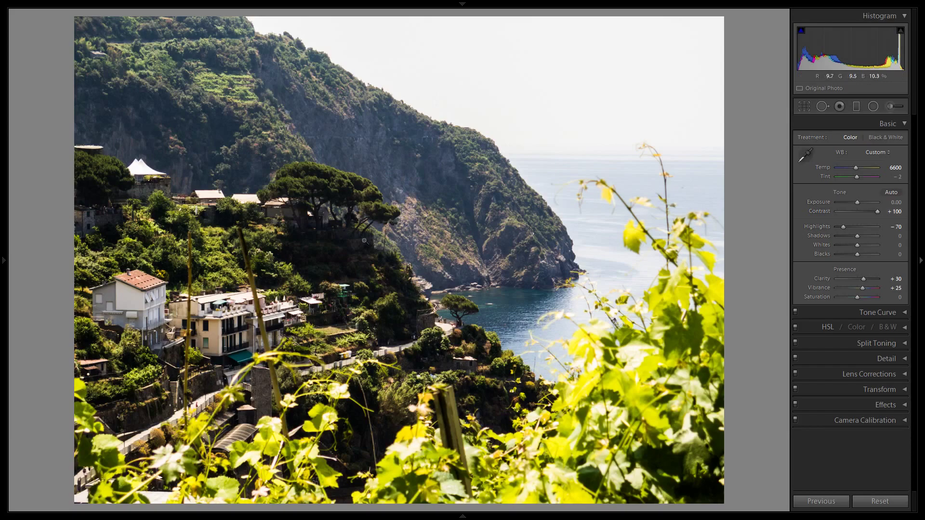
key("ctrl+z")
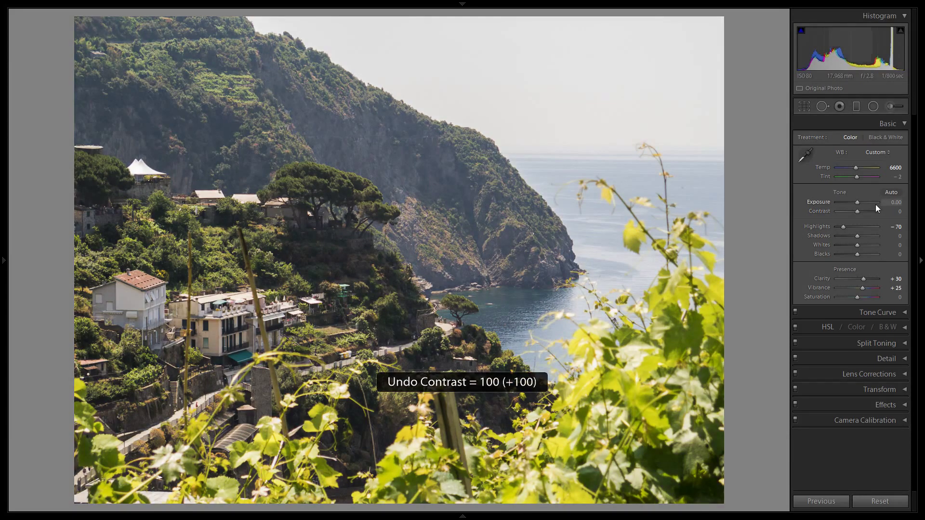
Raise the coastal photo's contrast to +6 and its vibrance to +35.
left_click(337, 179)
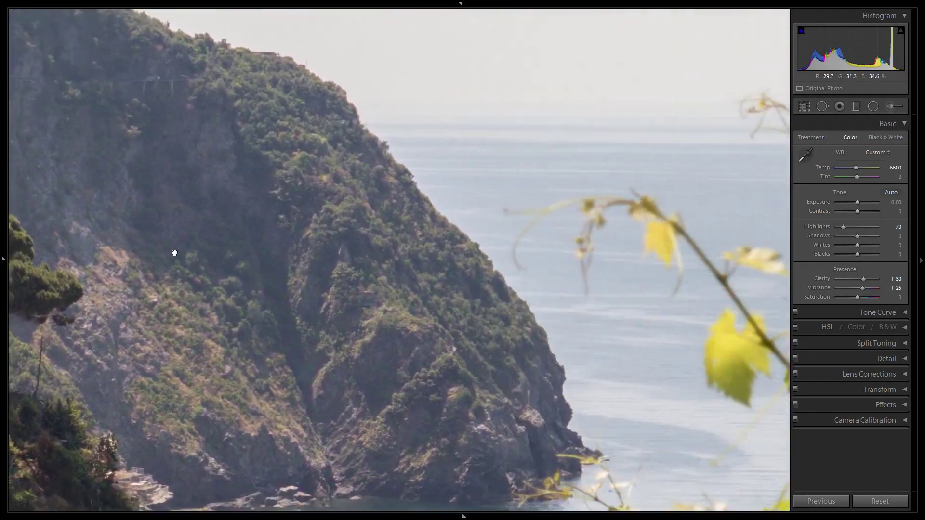
left_click_drag(174, 253, 305, 208)
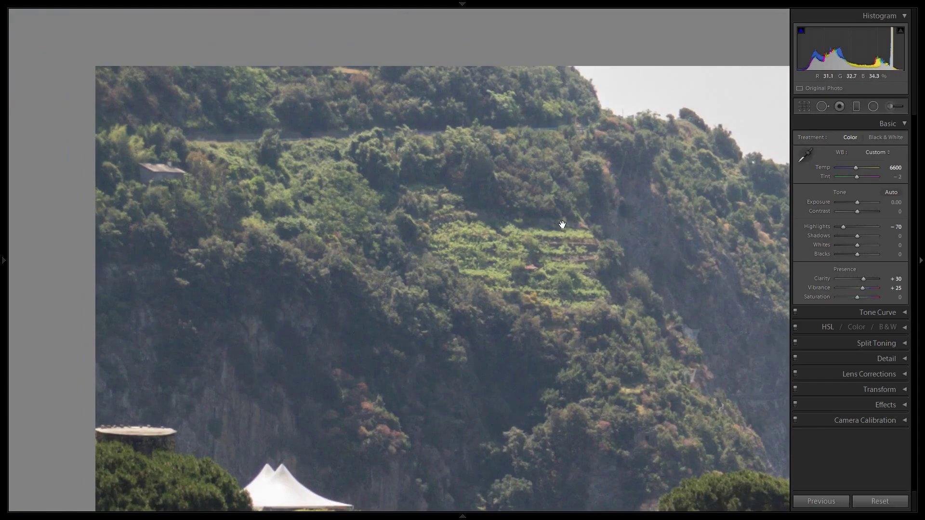
left_click_drag(520, 247, 303, 231)
left_click(506, 321)
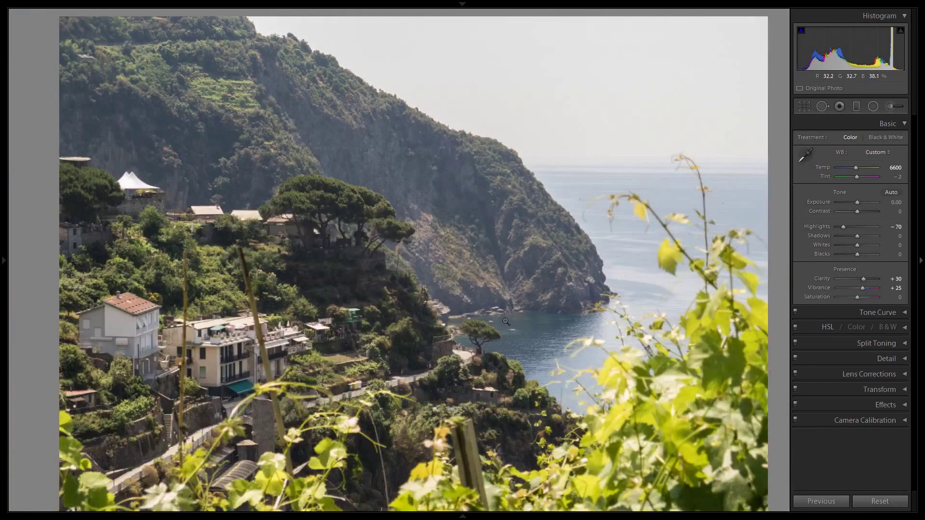
type("5")
key("Return")
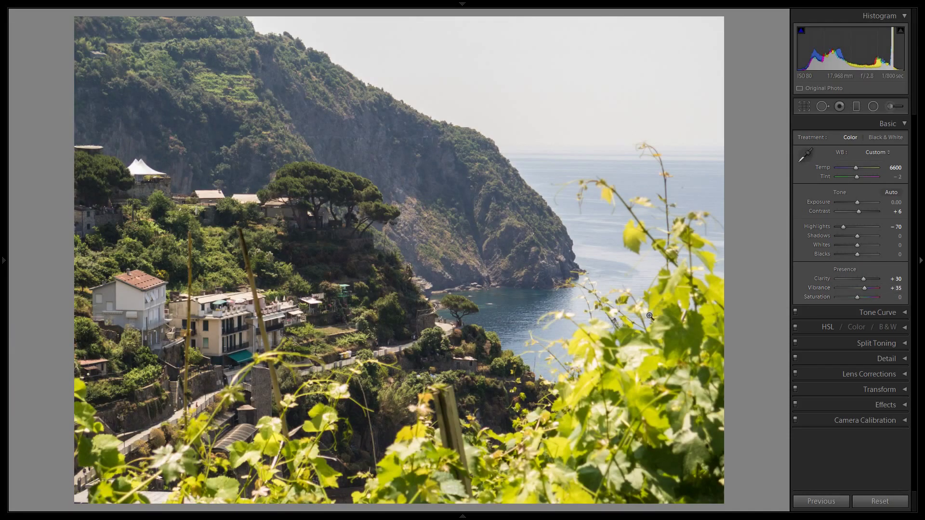
Lower the coastal photo's yellow saturation to -4 and green saturation to -2 with the targeted adjustment tool.
left_click(904, 327)
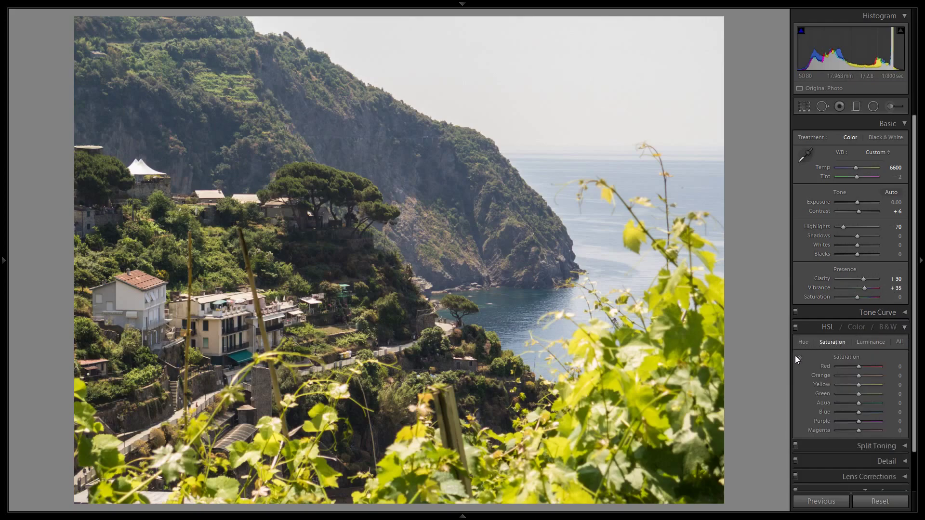
left_click(799, 359)
key("Down")
scroll(920, 188, "down", 2)
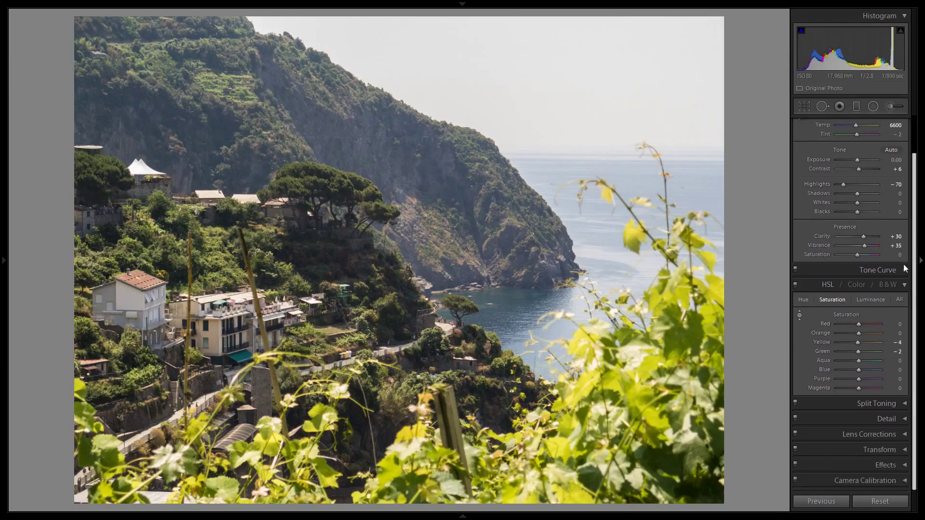
left_click(904, 284)
Sharpen the coastal photo with an amount of 50 and a detail of 50, viewing the hillside village close up.
left_click(511, 265)
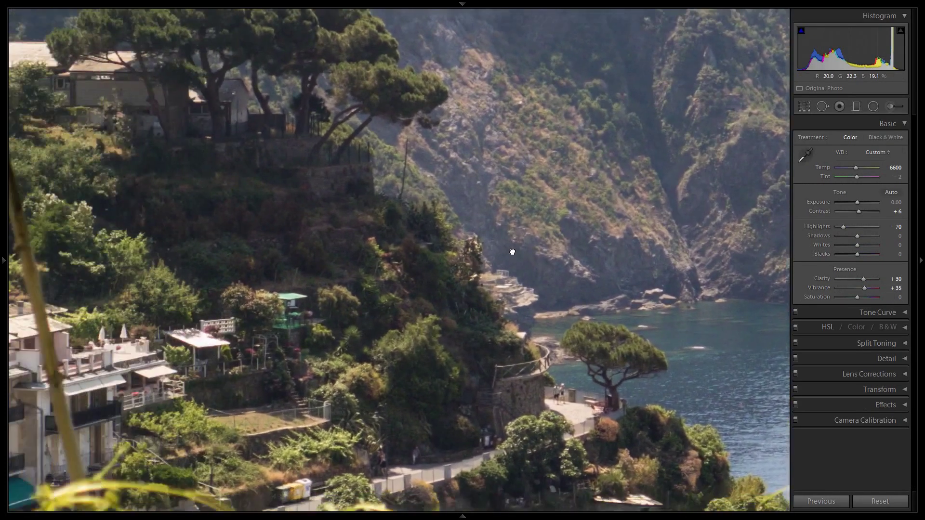
left_click(512, 252)
left_click(902, 358)
left_click(493, 272)
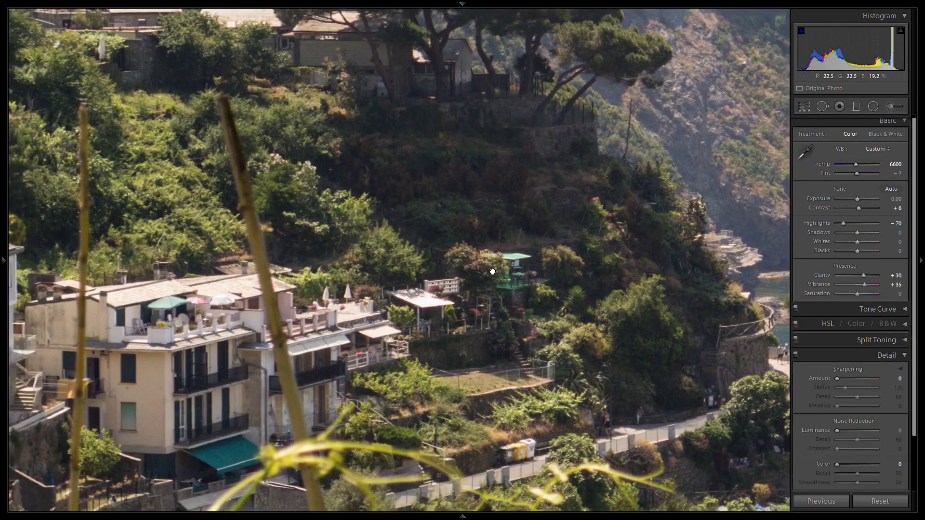
left_click_drag(493, 271, 526, 381)
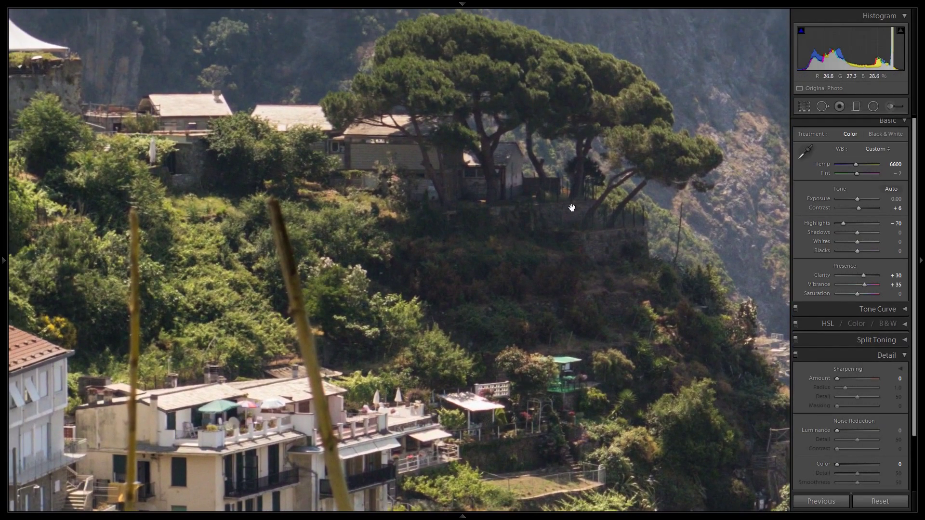
left_click(901, 379)
type("50")
key("Return")
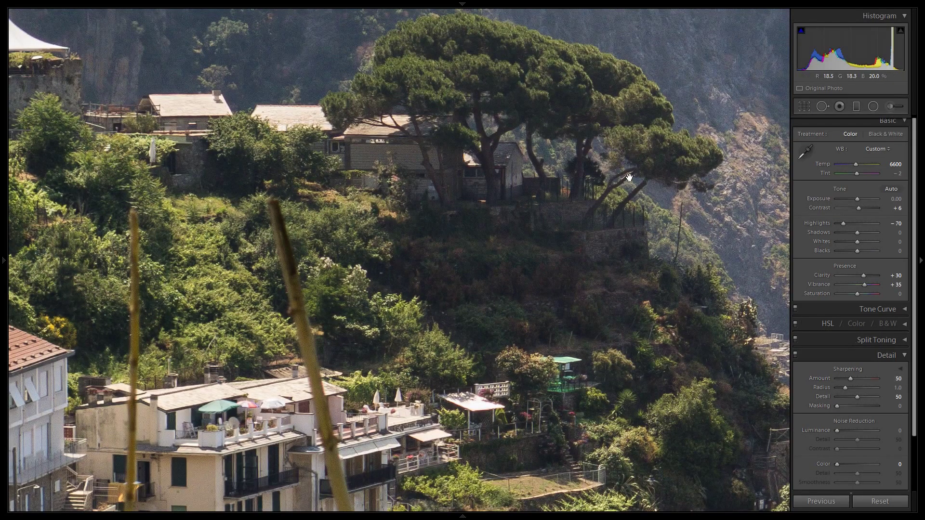
Examine the sharpened hillside, headland, pine trees and village houses close up, and return to the full photo.
left_click_drag(629, 178, 629, 321)
left_click_drag(436, 209, 541, 333)
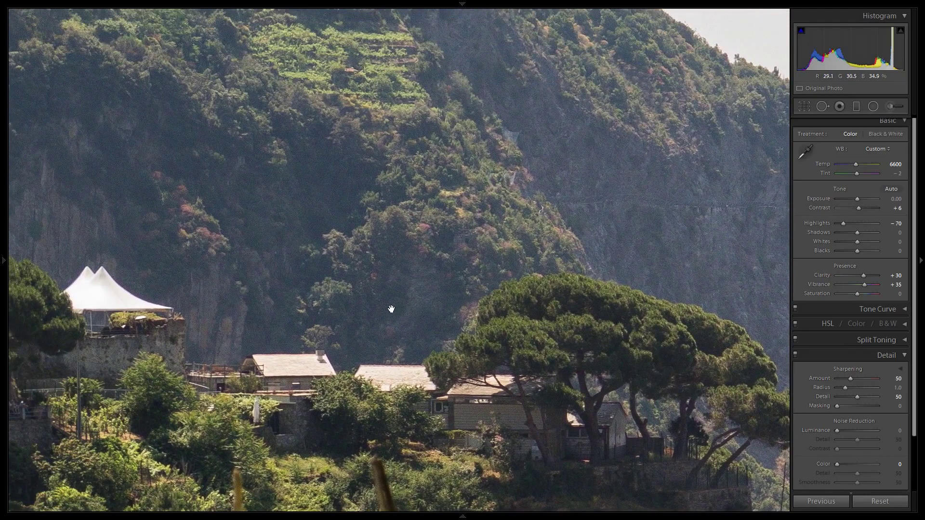
left_click_drag(553, 231, 202, 234)
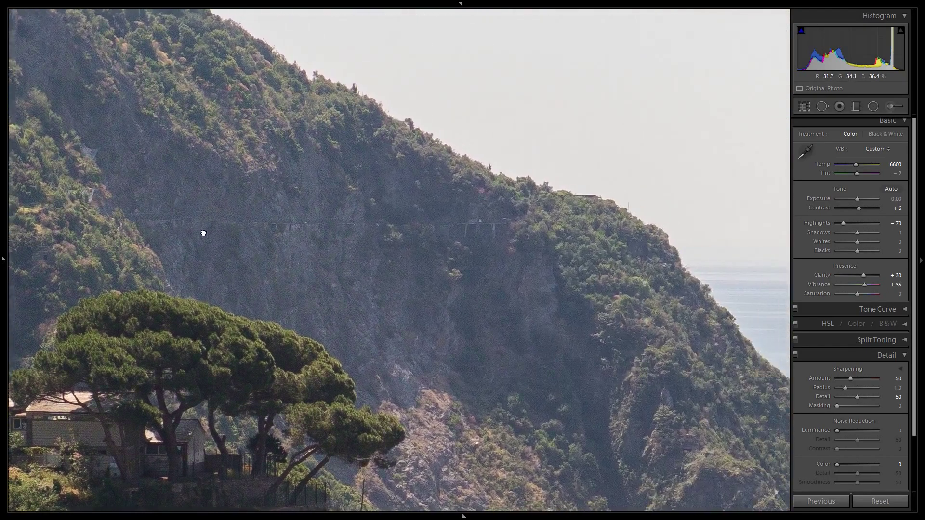
left_click_drag(503, 316, 327, 221)
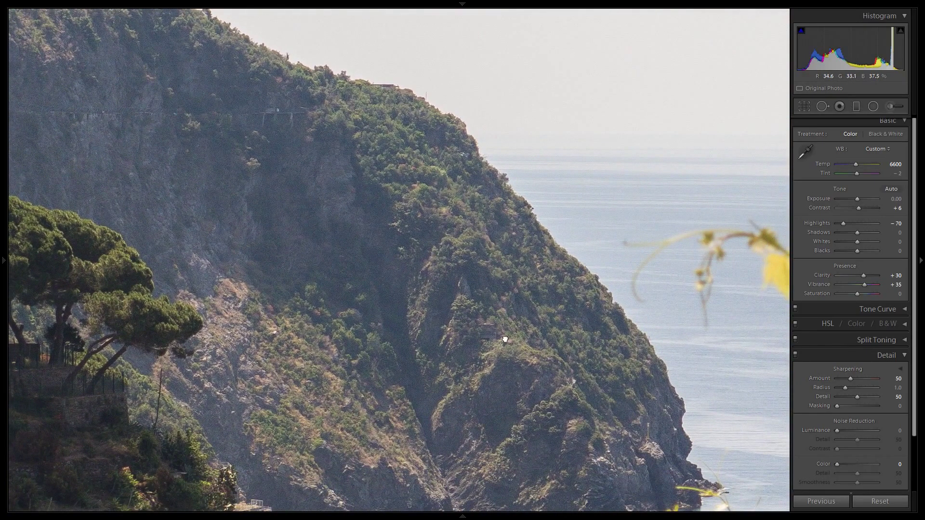
left_click_drag(505, 338, 380, 230)
left_click_drag(236, 339, 563, 175)
left_click_drag(241, 289, 567, 175)
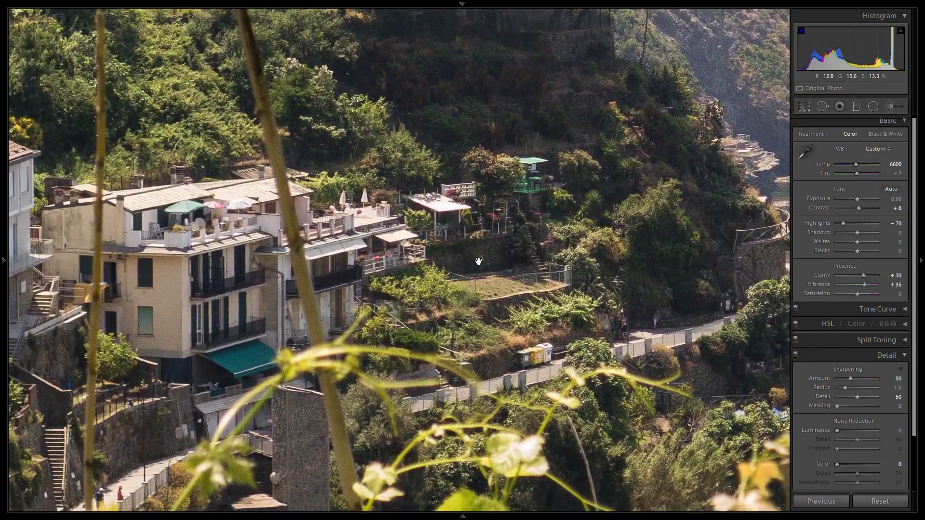
left_click_drag(253, 277, 606, 189)
left_click_drag(523, 177, 564, 340)
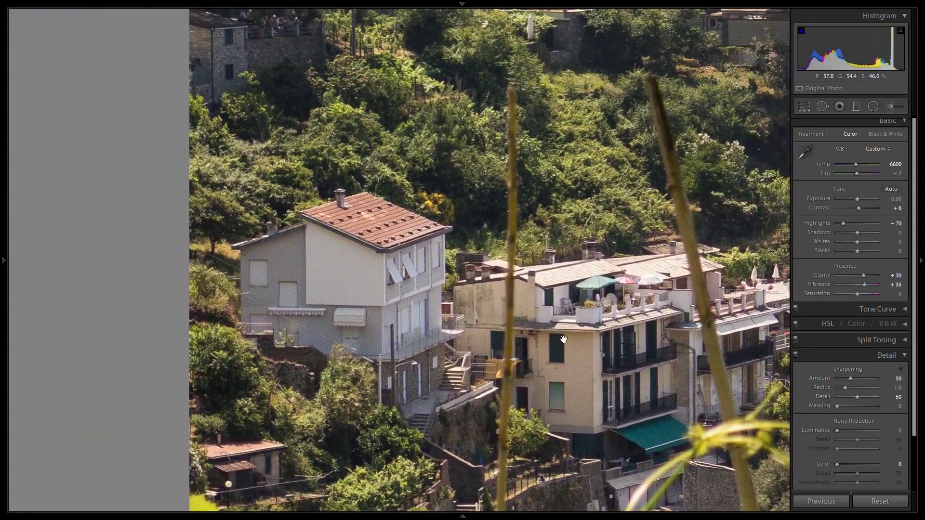
left_click_drag(563, 216, 546, 401)
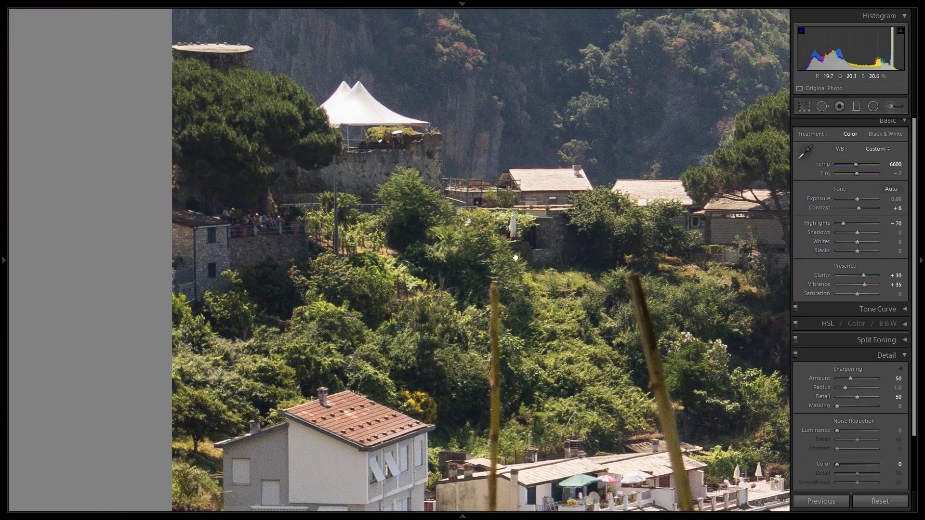
left_click_drag(515, 257, 472, 374)
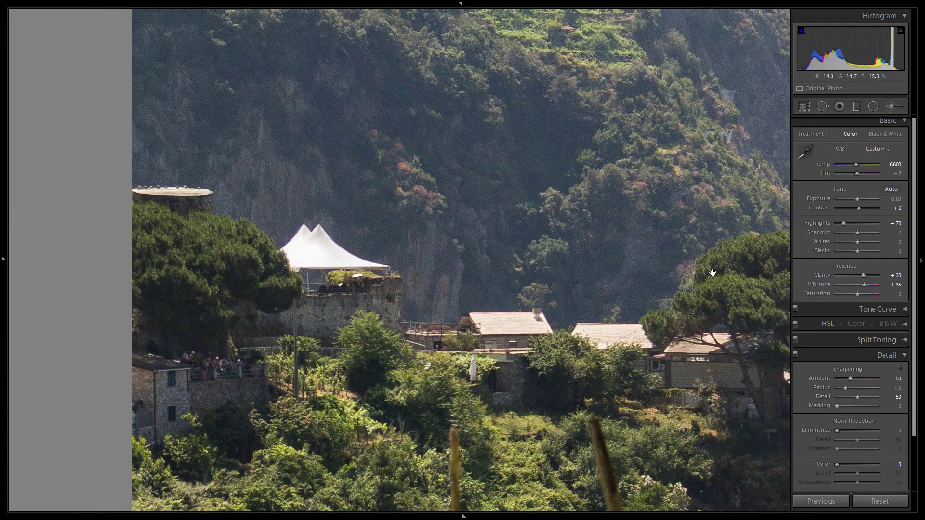
left_click_drag(652, 212, 597, 392)
left_click(536, 211)
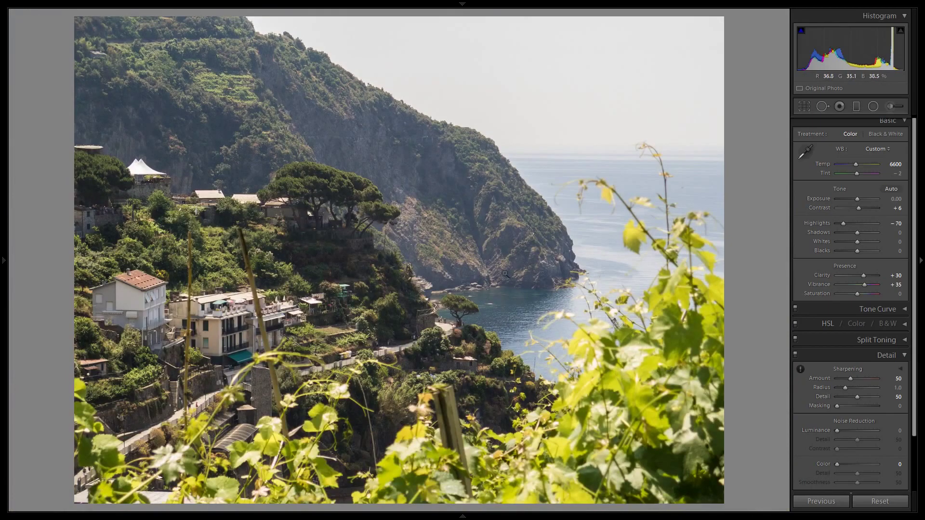
Add a post-crop vignette with an amount of -30 and compare the coastal photo with and without it.
scroll(904, 308, "down", 3)
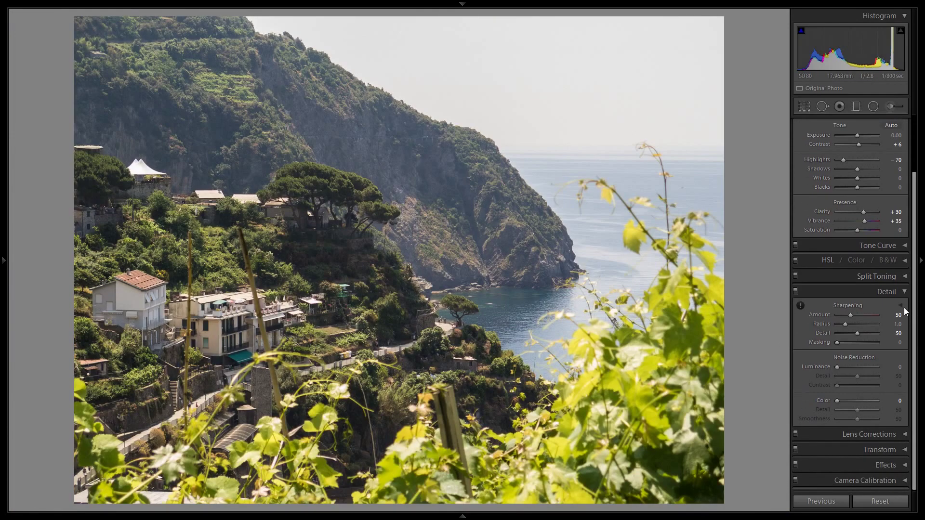
left_click(901, 294)
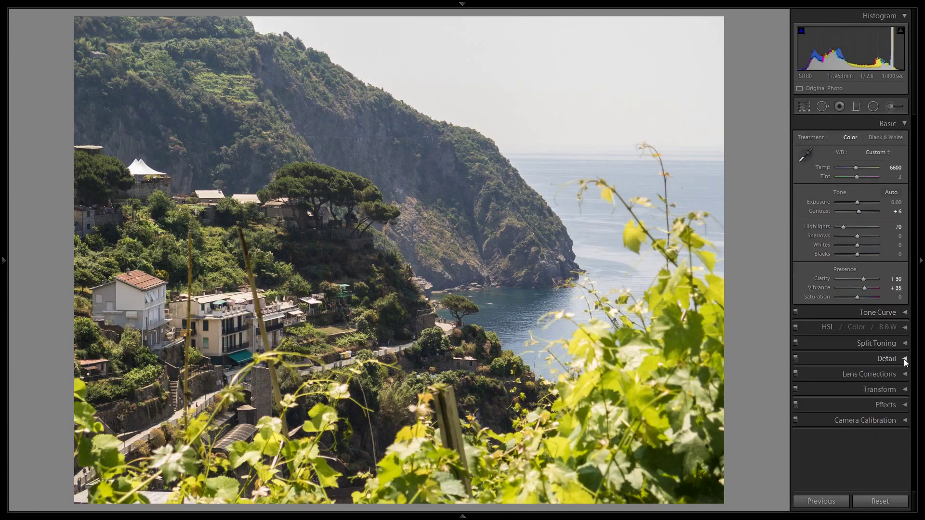
left_click(904, 405)
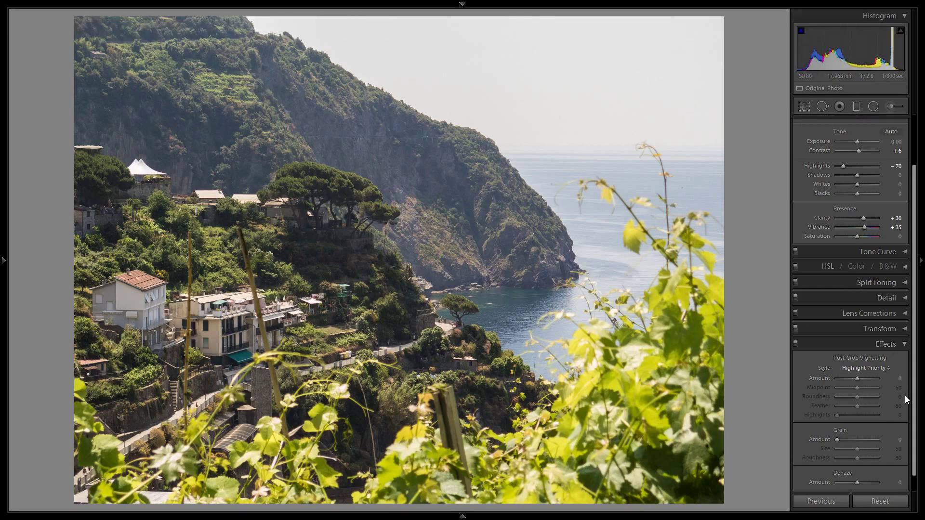
left_click_drag(900, 381, 851, 379)
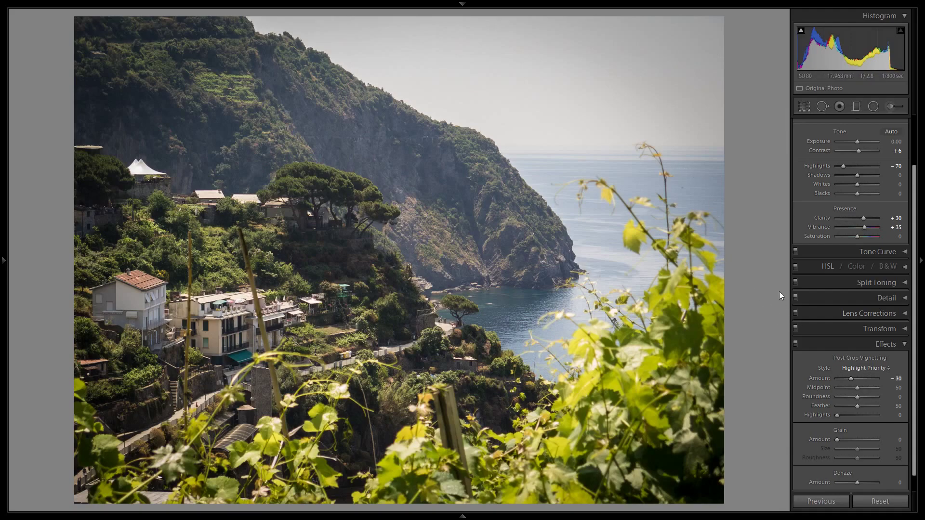
key("ctrl+z")
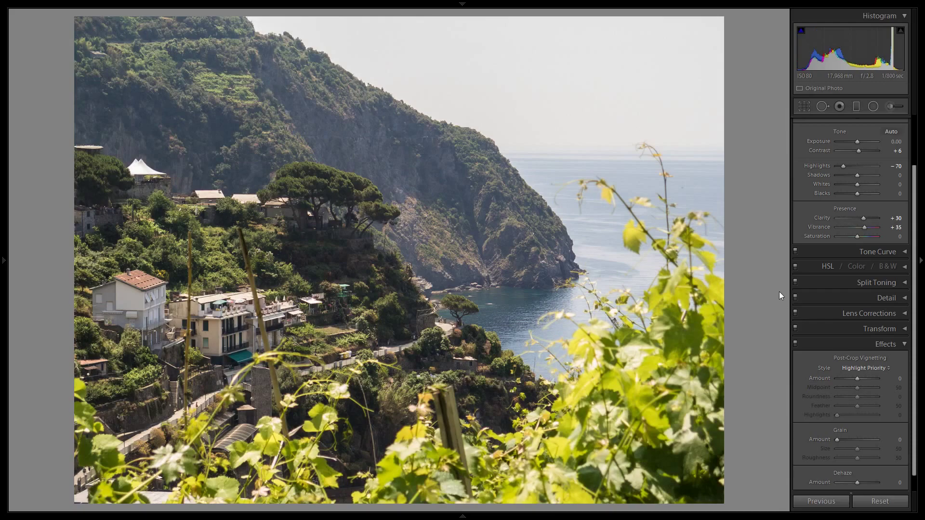
key("ctrl+y")
key("ctrl+z")
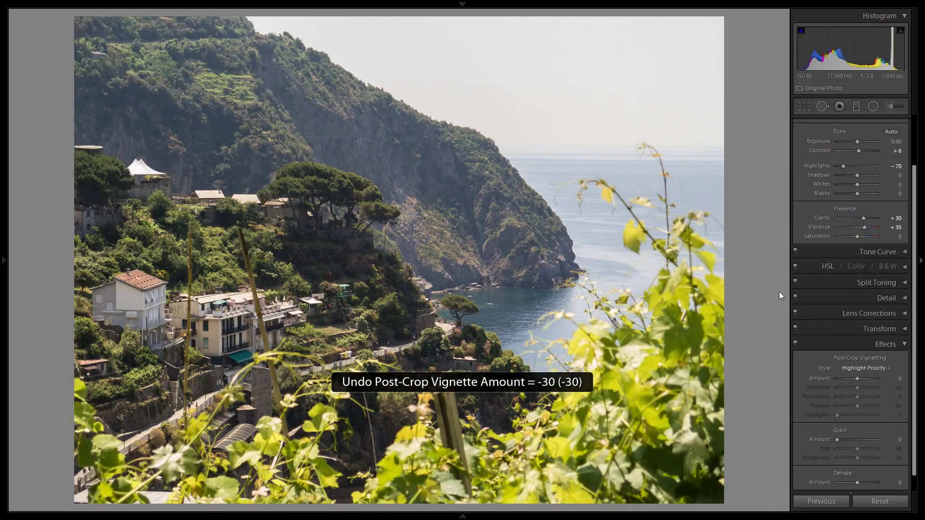
key("ctrl+y")
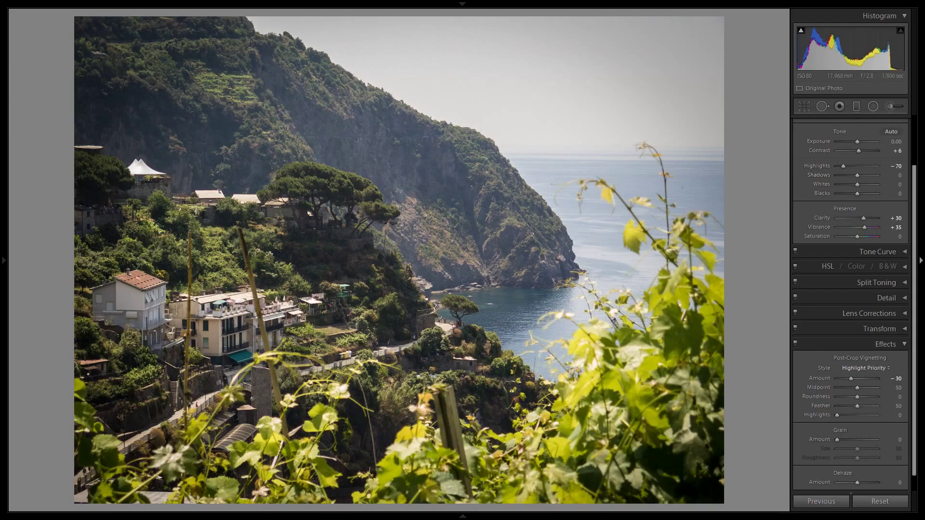
Raise the coastal photo's vibrance to +40 and its clarity to +35.
scroll(901, 187, "up", 3)
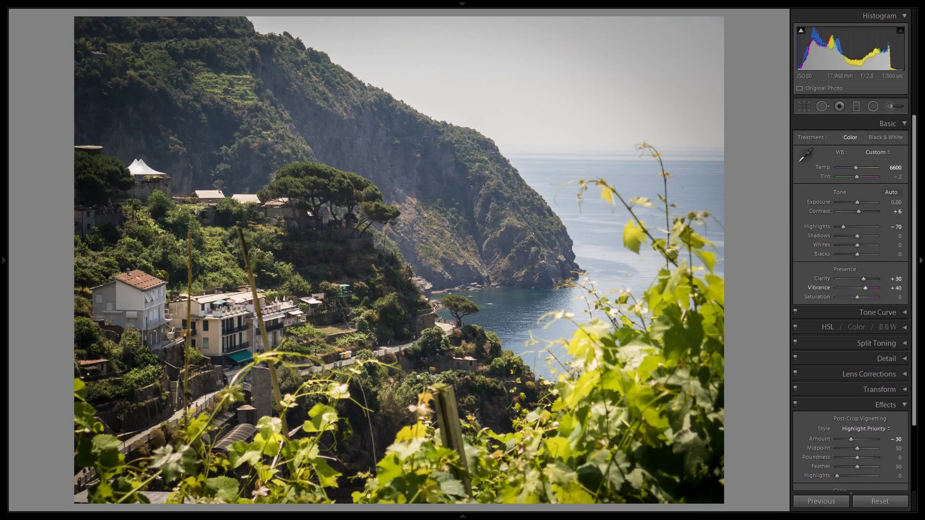
key("comma")
key("equal")
key("equal")
key("equal")
key("equal")
key("equal")
key("equal")
key("equal")
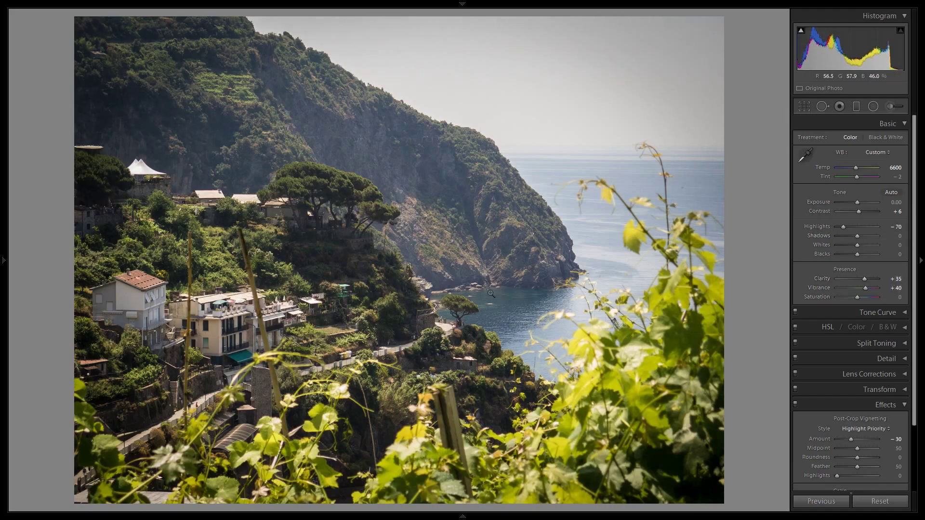
Reduce the coastal photo's clarity to +30.
key("comma")
key("minus")
key("minus")
key("minus")
key("minus")
Inspect the hillside close up, return to the full photo, and toggle the clipping indicators.
left_click(303, 279)
left_click_drag(344, 234, 526, 273)
left_click(590, 304)
key("j")
key("j")
key("j")
Boost the sea's blue saturation to +100 and aqua saturation to +11 with the targeted adjustment tool.
left_click(903, 407)
left_click(903, 328)
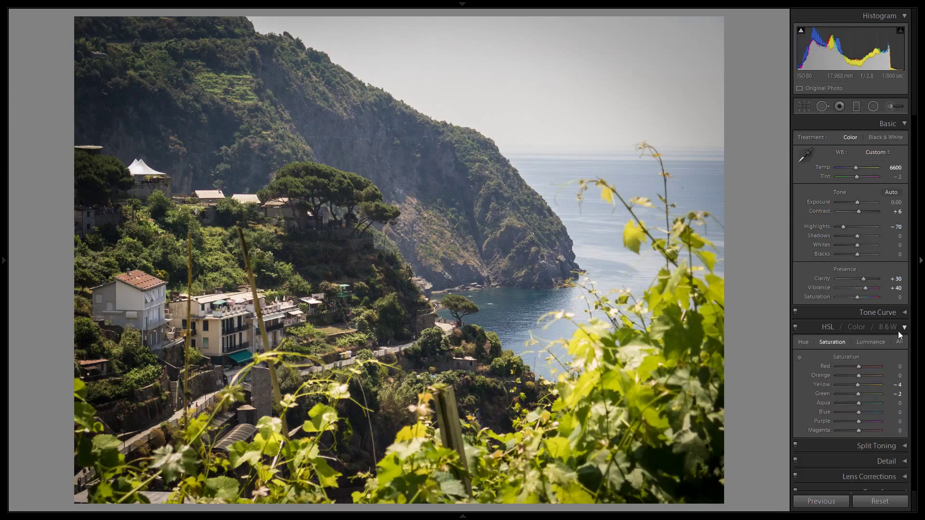
left_click(799, 358)
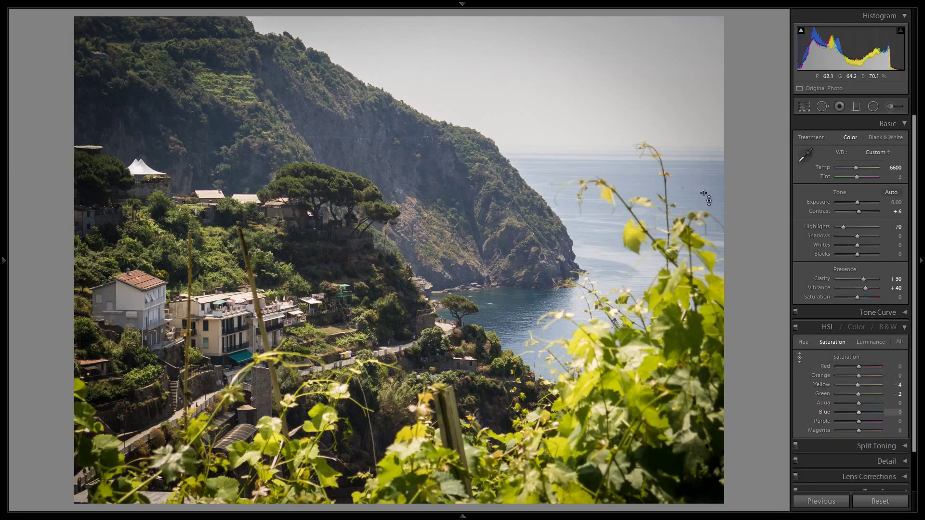
left_click_drag(703, 193, 703, 179)
left_click_drag(704, 180, 703, 174)
key("Up")
key("Up")
key("Up")
key("Up")
key("shift+Up")
key("shift+Up")
key("shift+Up")
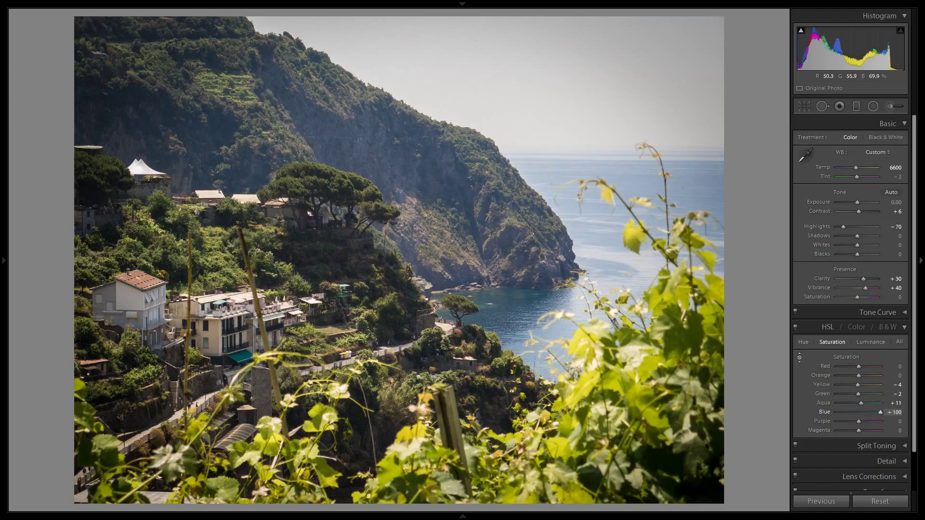
Reduce the sea's blue saturation to +34 and aqua saturation to +10.
key("shift+Down")
key("shift+Down")
key("shift+Down")
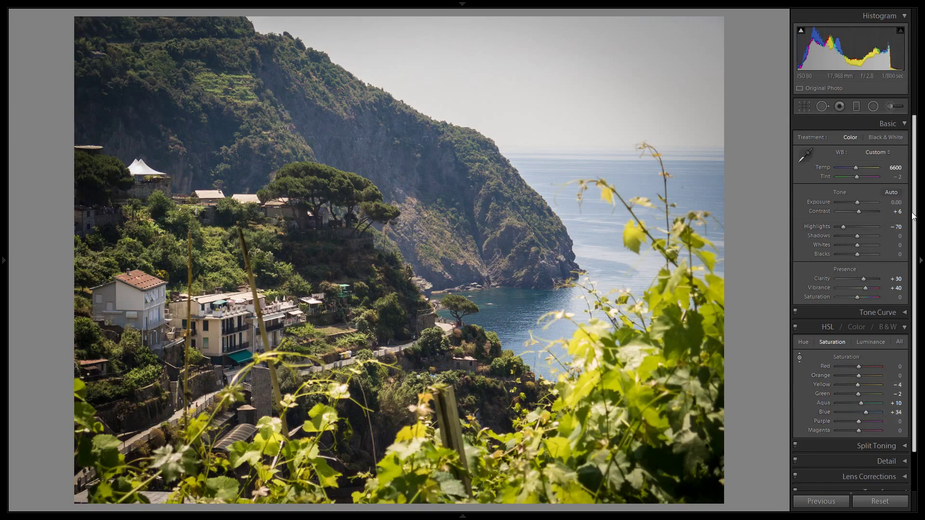
mouse_move(917, 217)
left_mouse_down()
mouse_move(920, 265)
mouse_move(916, 205)
left_mouse_up()
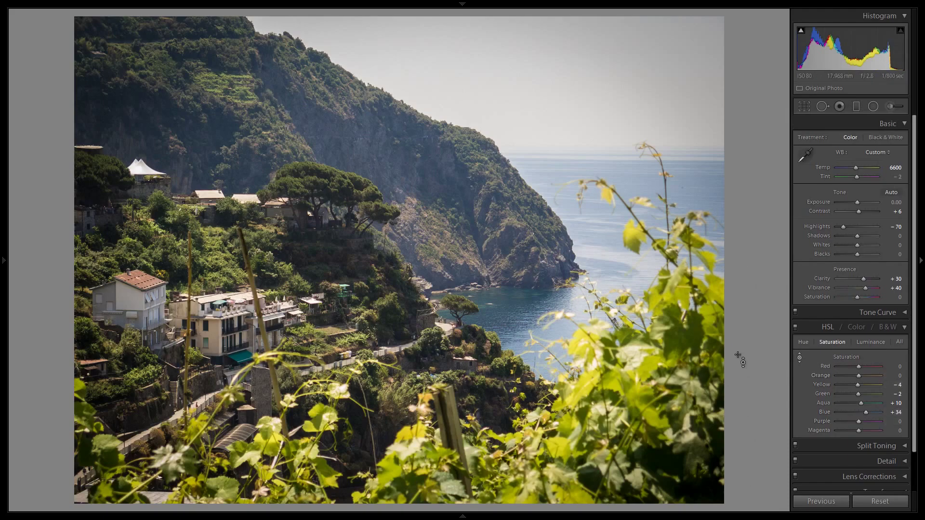
Move on to the unedited snowy mountain photo, switching back briefly to the finished coastal photo.
key("Right")
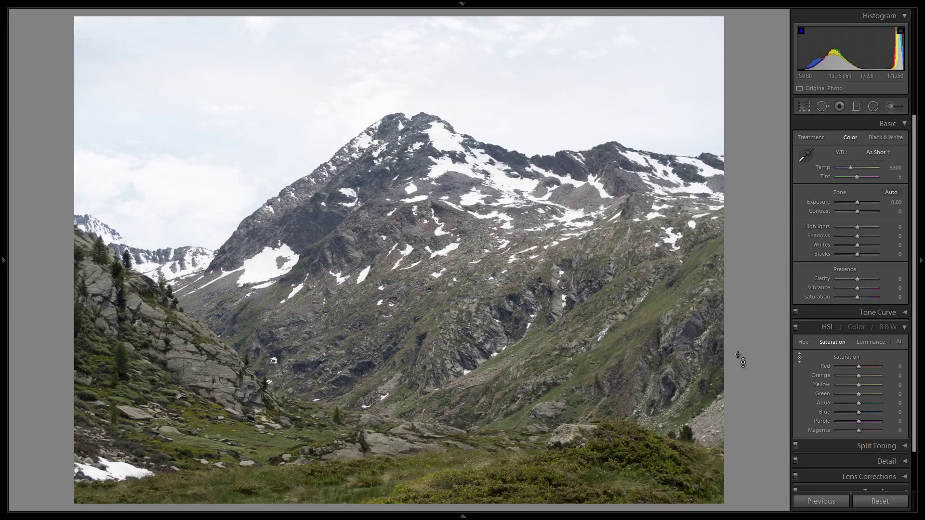
key("Right")
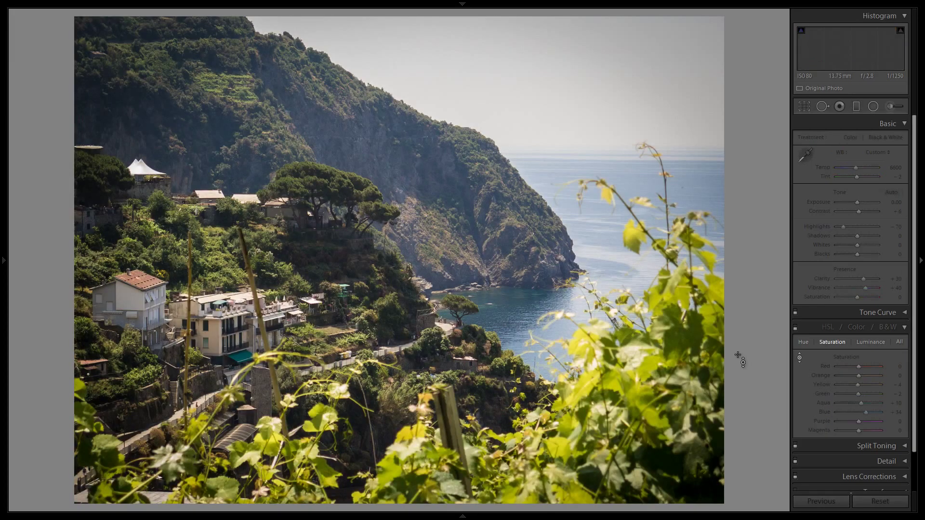
key("Right")
key("Left")
key("Left")
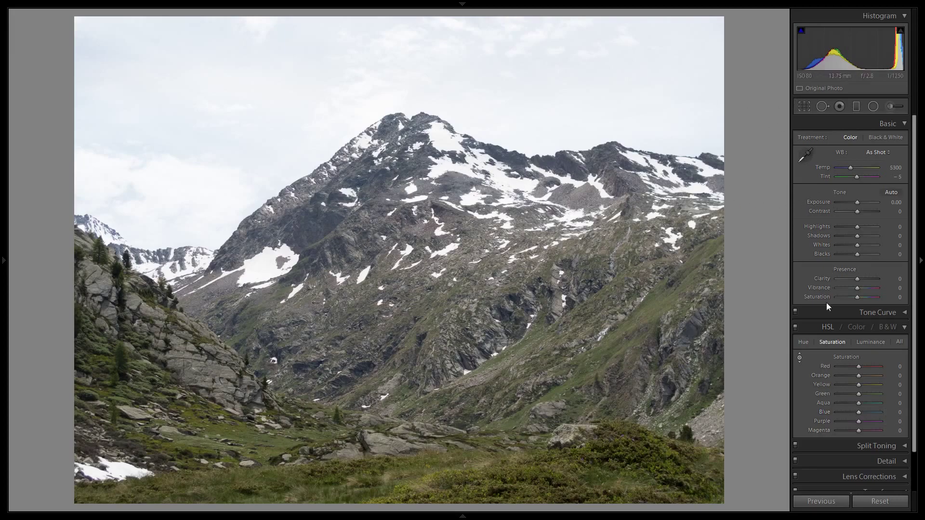
Turn off the targeted adjustment tool and inspect the mountain's snow patches and peaks close up before returning to the full photo.
left_click(798, 358)
left_click(429, 269)
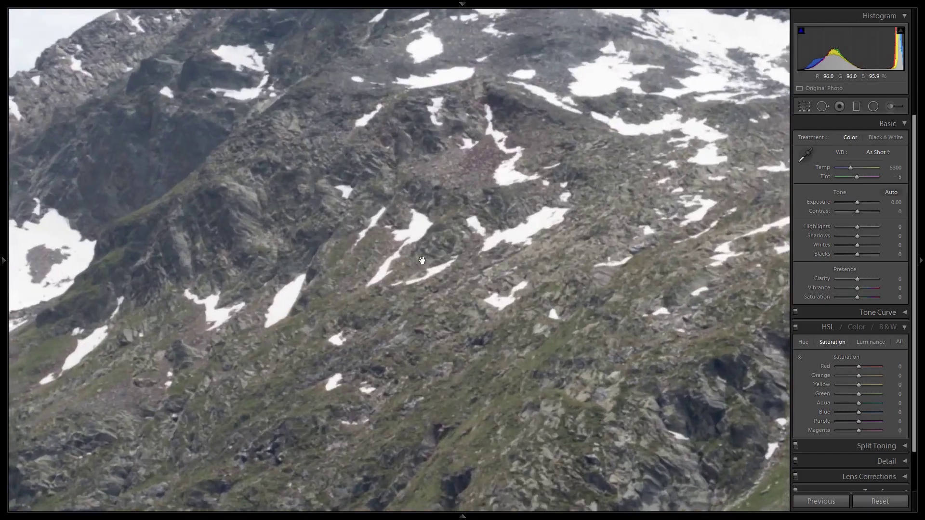
left_click(537, 187)
left_click(580, 248)
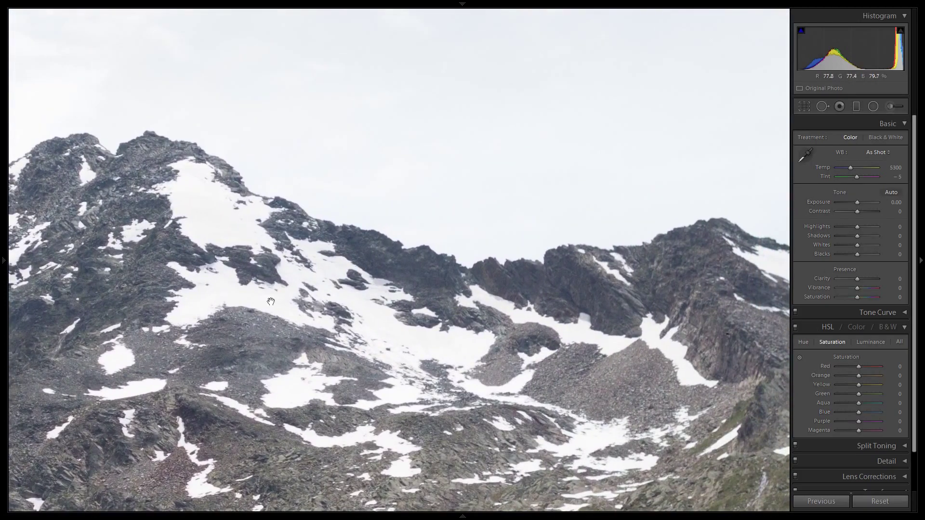
double_click(248, 365)
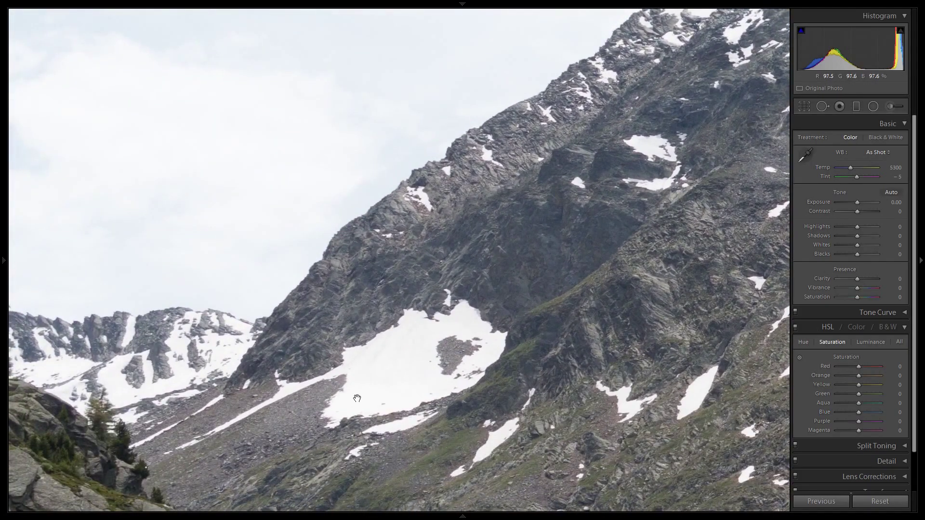
left_click(509, 242)
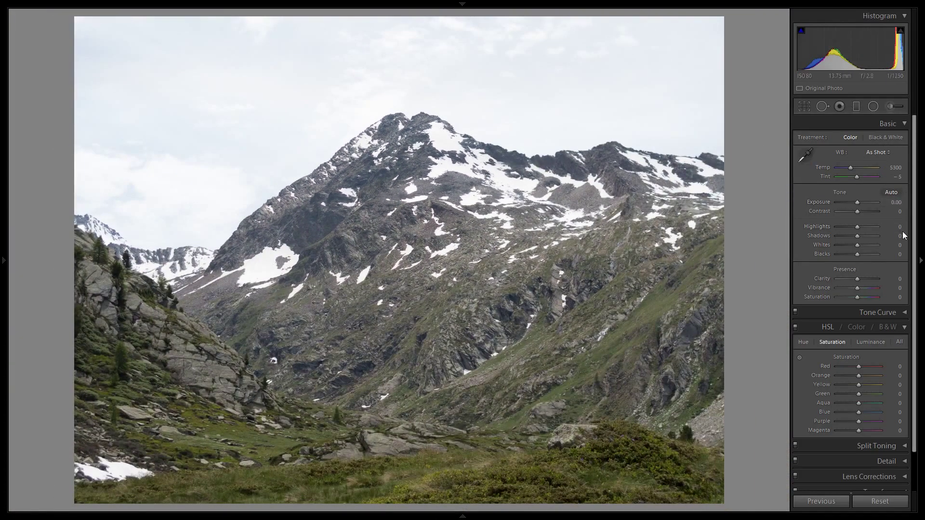
Lower the mountain photo's Highlights to -100 to recover detail in the sky and snow.
left_click(897, 227)
type("-46")
key("Return")
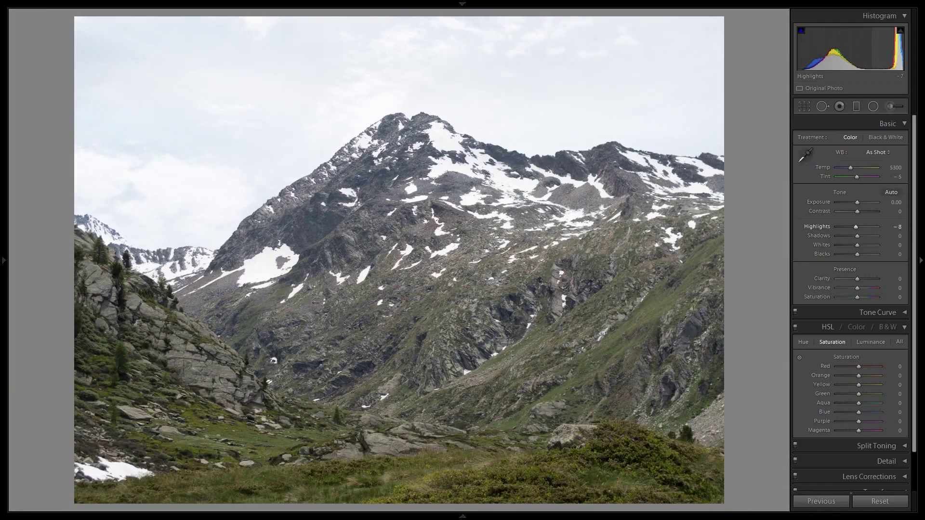
key("minus")
key("minus")
key("minus")
key("minus")
key("minus")
key("minus")
key("minus")
key("minus")
key("minus")
key("minus")
key("minus")
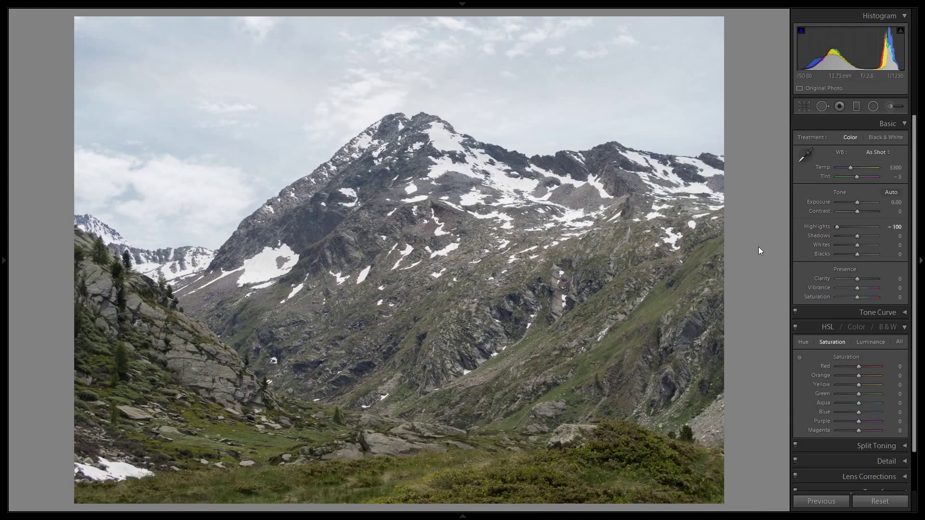
left_click_drag(888, 223, 863, 225)
Set Clarity to +37, check the rocky slope close up, and raise Vibrance to +27.
left_click_drag(896, 279, 913, 279)
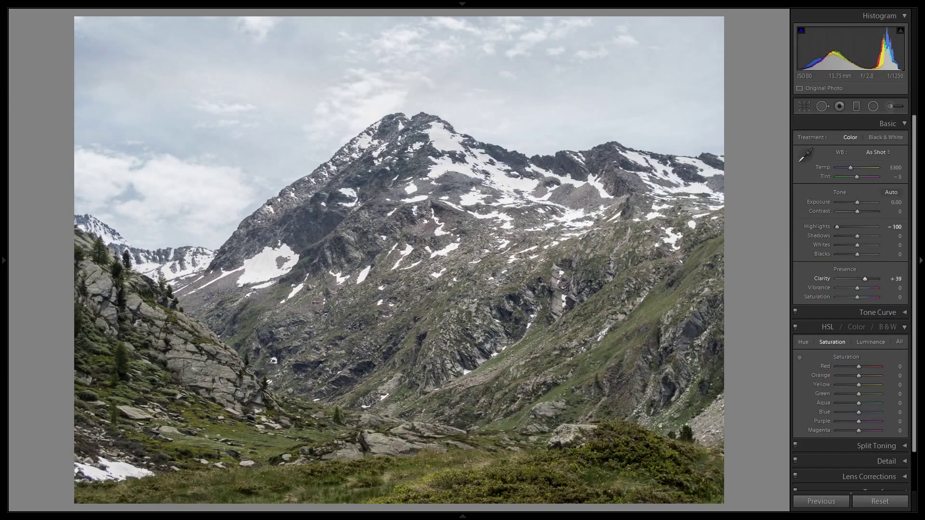
left_click_drag(913, 279, 914, 279)
left_click(521, 286)
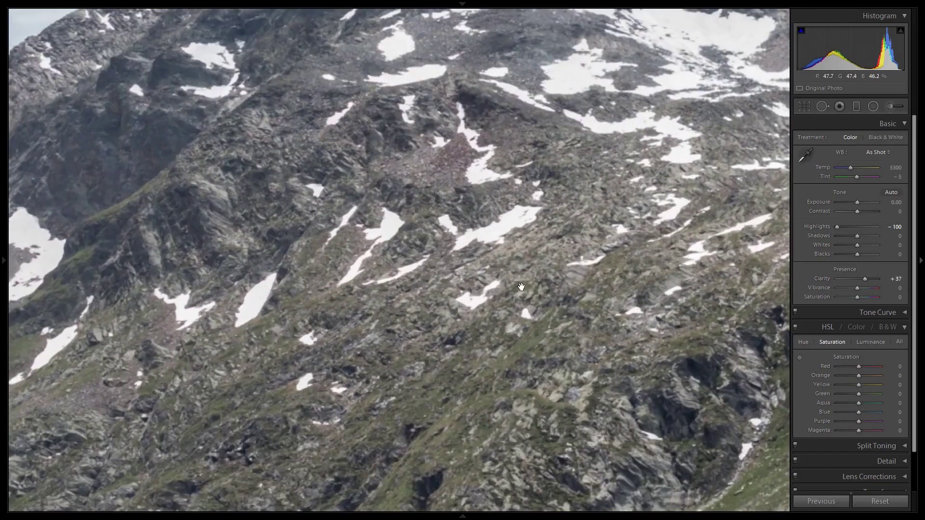
left_click_drag(624, 338, 381, 129)
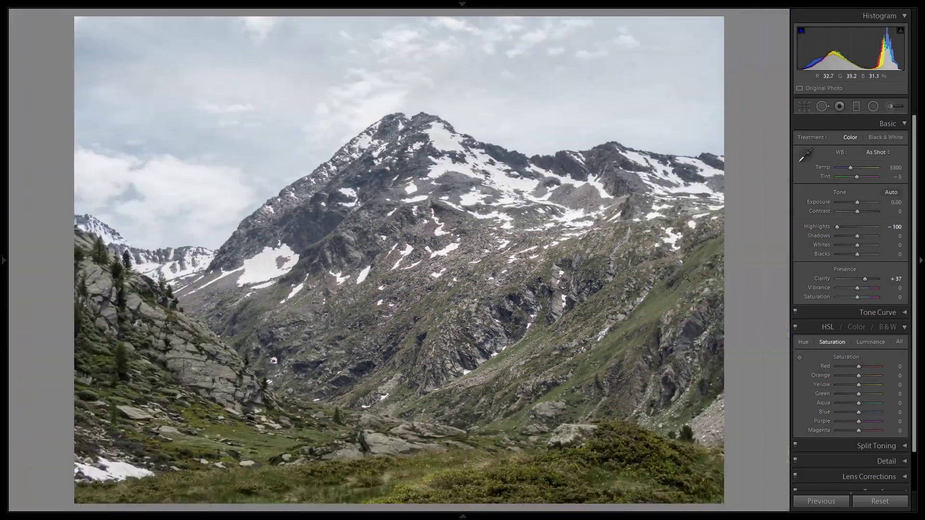
left_click_drag(898, 291, 912, 291)
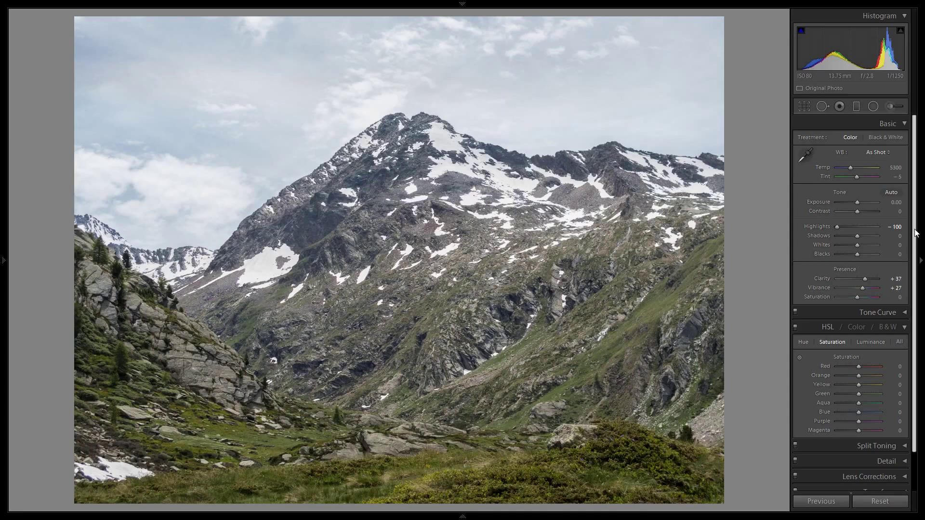
Set the Sharpening Amount to 60 while viewing the rocky slope close up, and return to the full photo.
scroll(917, 233, "down", 1)
left_click(503, 307)
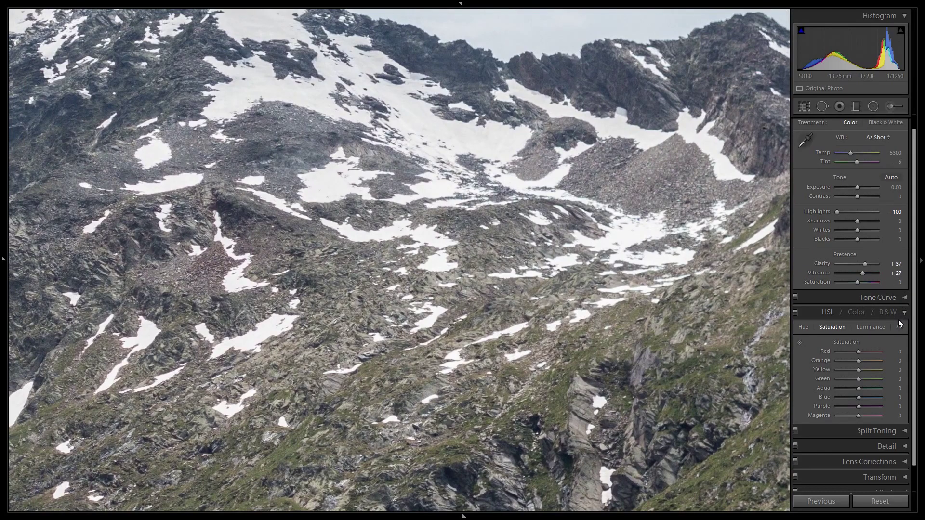
left_click(904, 313)
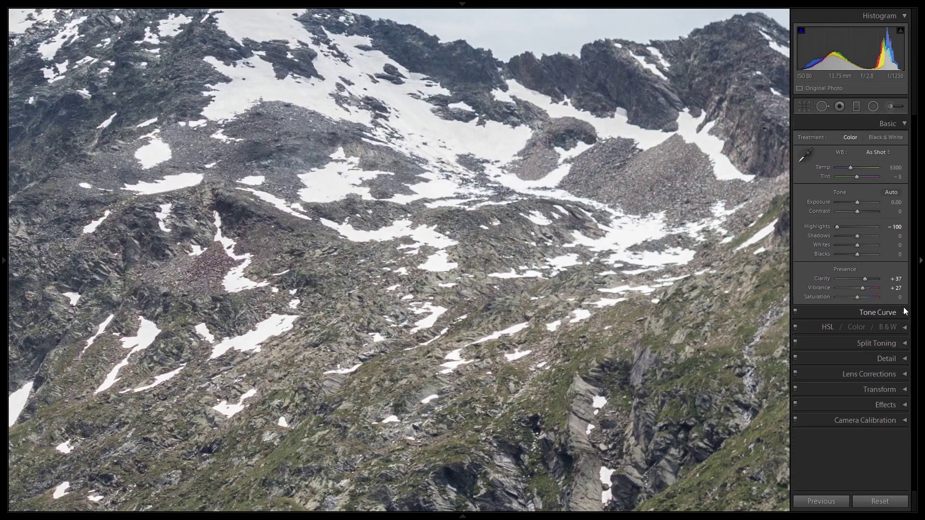
left_click(904, 359)
left_click(897, 379)
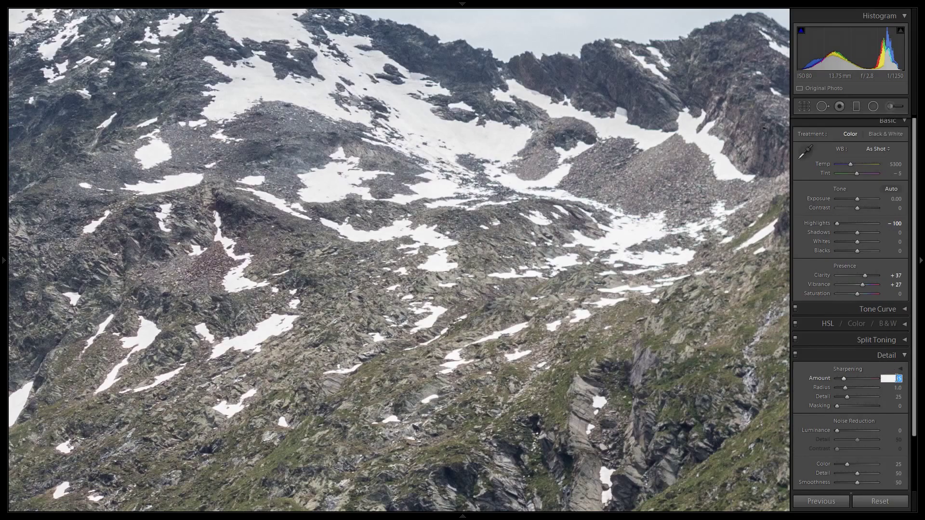
type("37")
key("Return")
key("shift+Up")
key("shift+Up")
key("shift+Up")
key("Down")
key("Down")
key("Down")
key("Down")
key("Down")
key("Down")
key("Down")
key("Down")
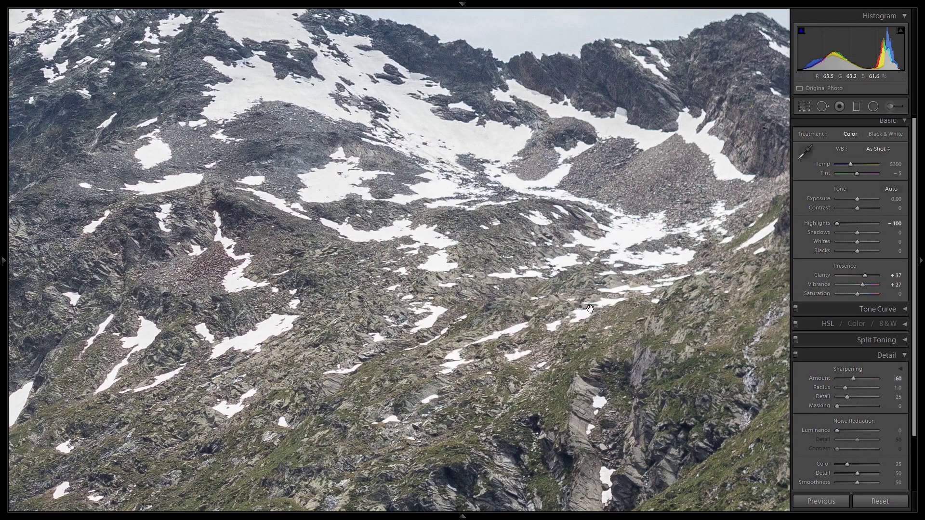
left_click(754, 372)
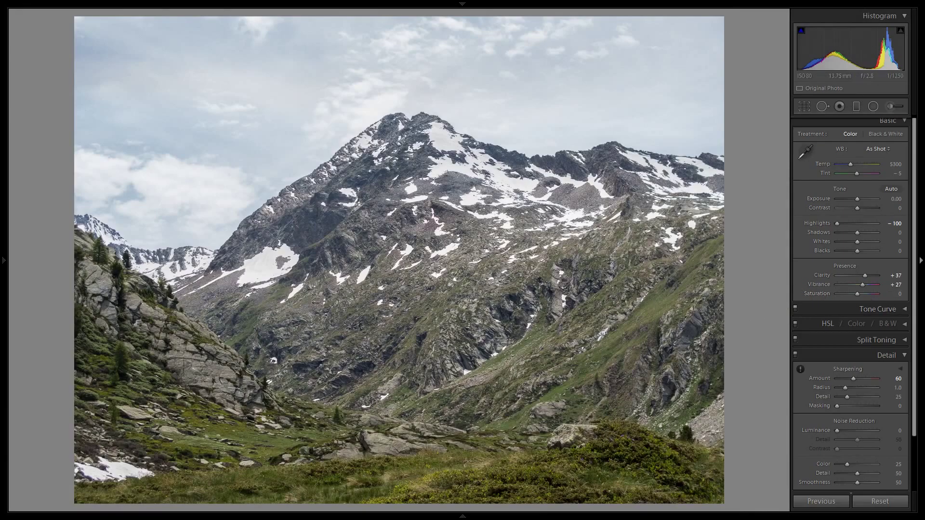
Darken the photo's edges with a Highlight Priority post-crop vignette Amount of -20.
scroll(918, 288, "down", 3)
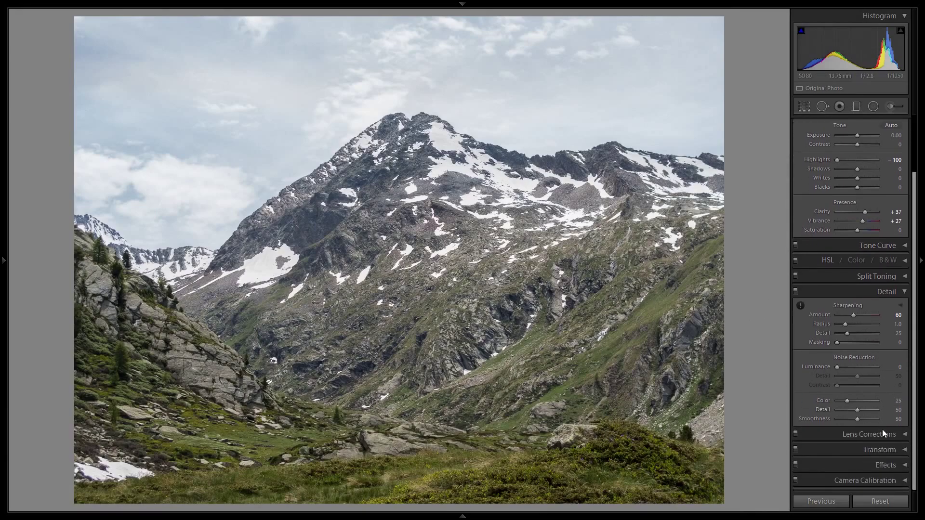
left_click(901, 465)
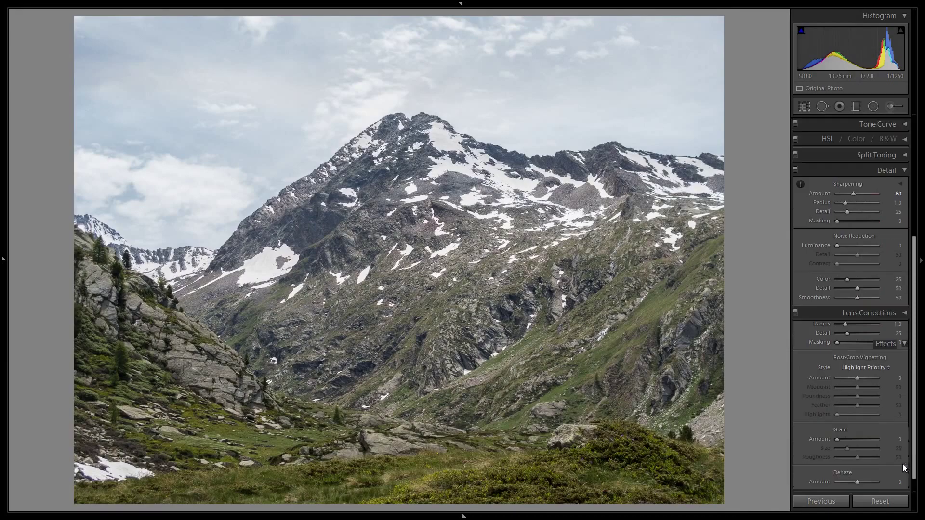
left_click(917, 295)
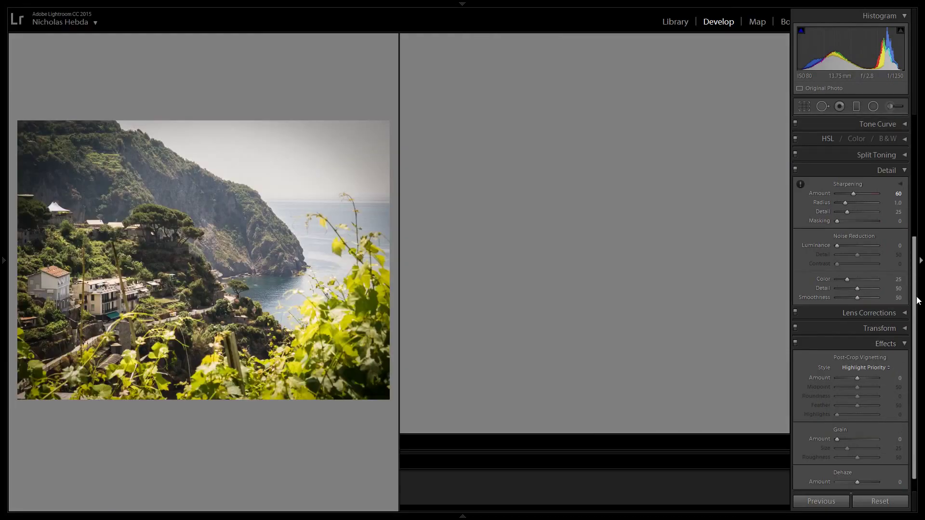
left_click(916, 295)
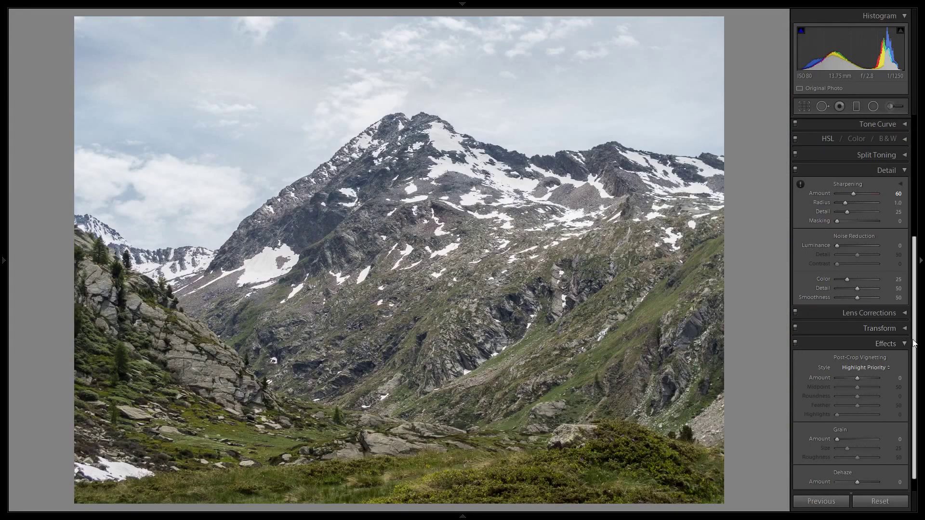
scroll(913, 344, "down", 1)
left_click(893, 365)
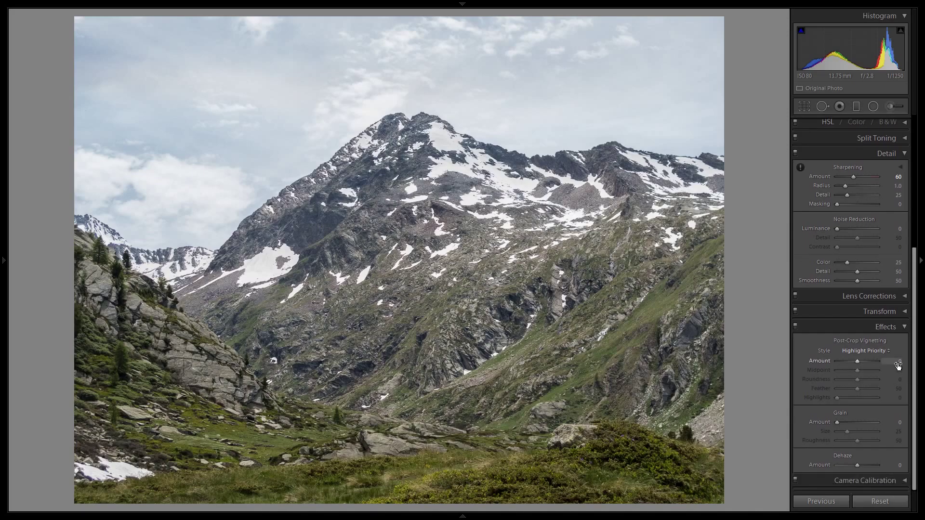
type("-23")
key("Return")
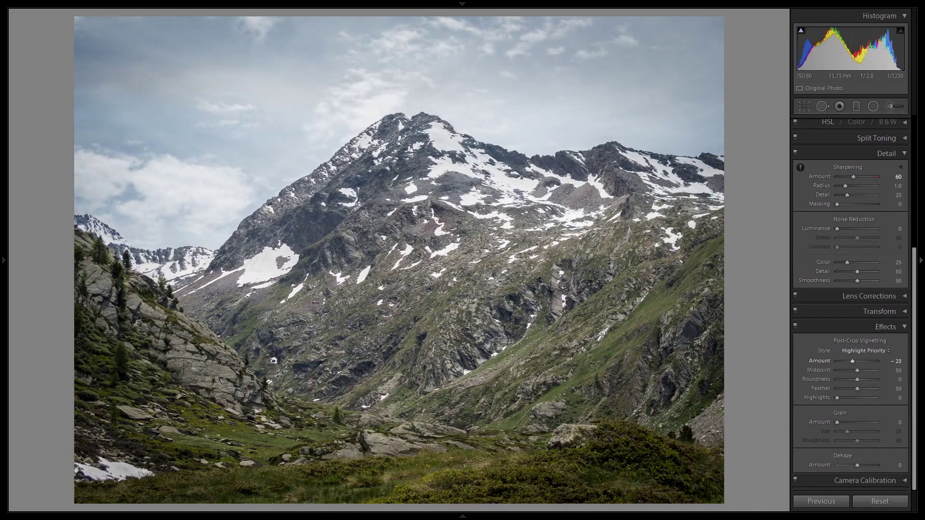
key("Up")
key("Up")
key("Up")
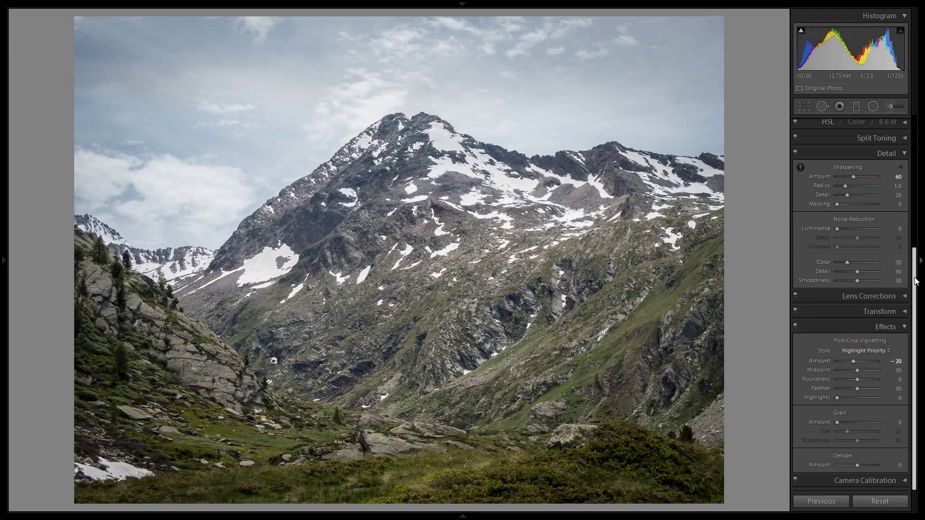
Brighten the mountain photo by setting Exposure to +0.40.
scroll(907, 223, "up", 3)
scroll(907, 223, "up", 4)
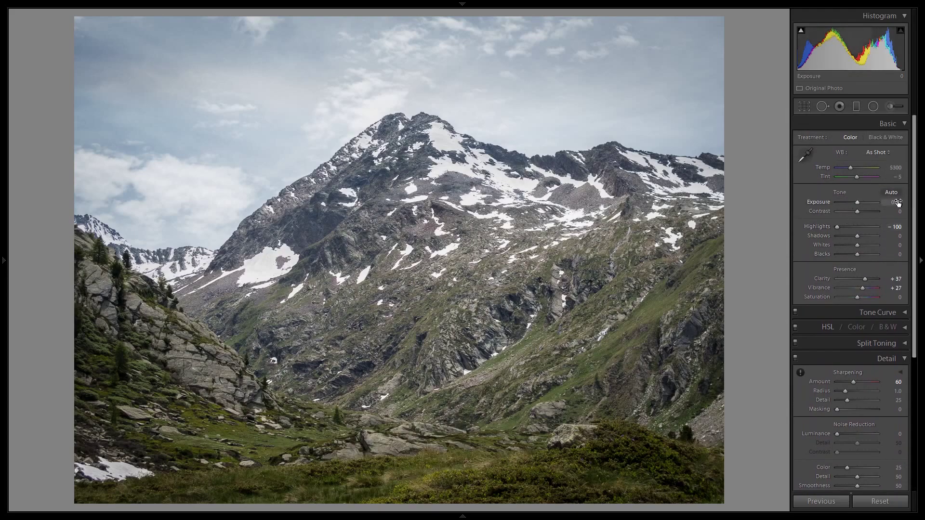
mouse_move(897, 203)
left_mouse_down()
mouse_move(918, 203)
mouse_move(907, 202)
left_mouse_up()
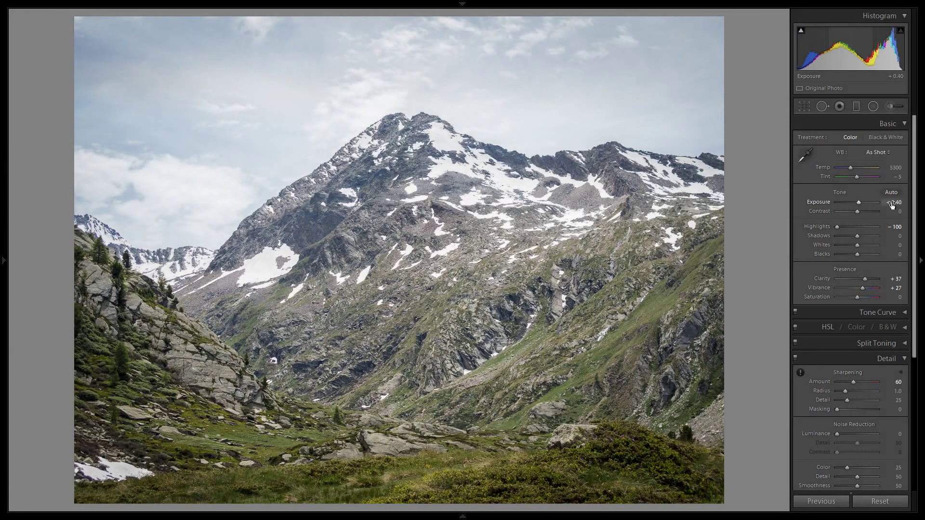
Examine the snowfields, rocky slopes and ridge close up for highlight detail and sharpness, and return to the full photo.
left_click(579, 263)
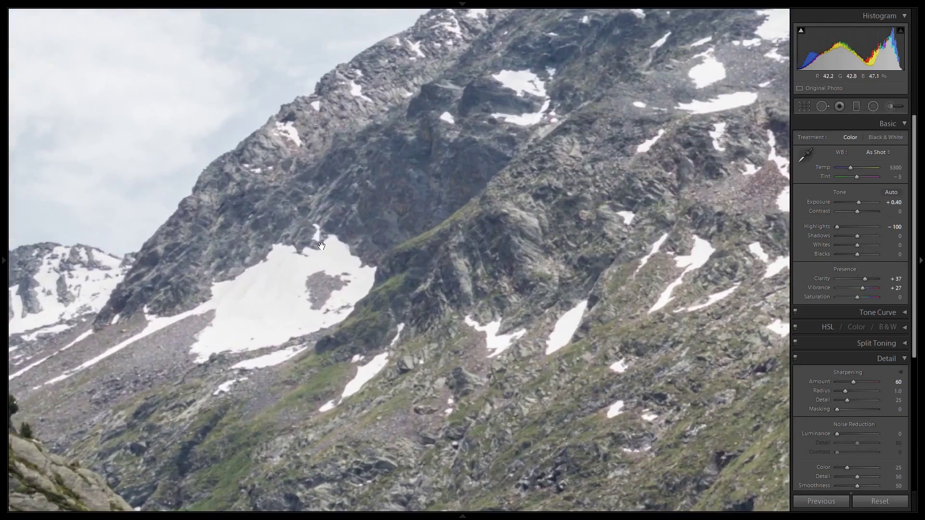
left_click_drag(337, 289, 410, 239)
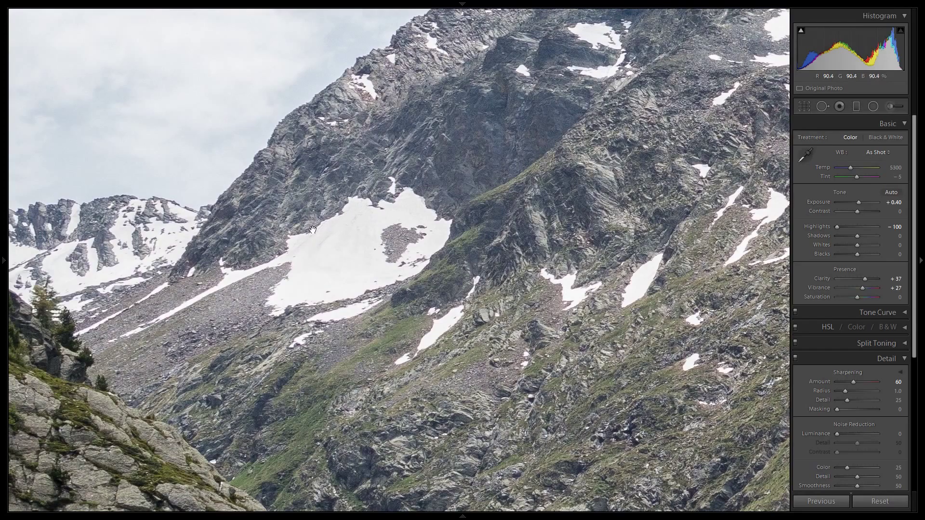
left_click_drag(339, 236, 97, 284)
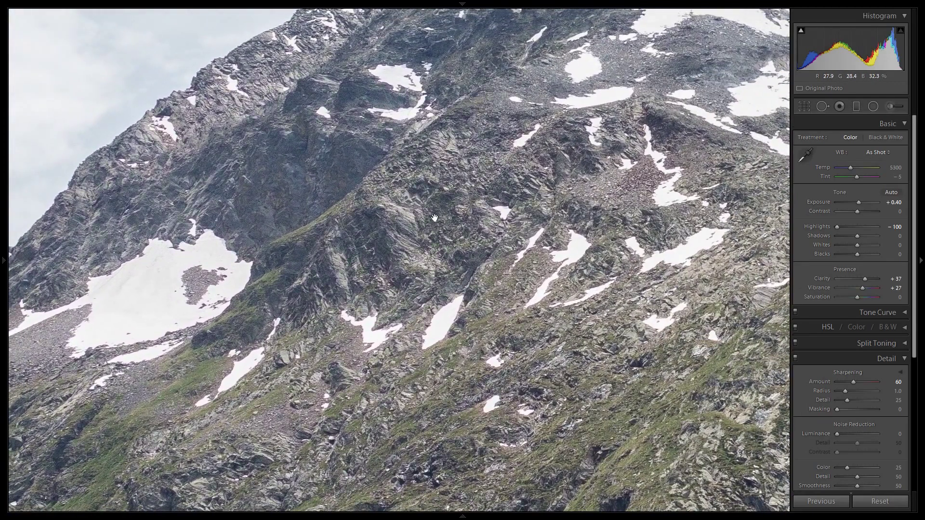
left_click_drag(458, 199, 346, 217)
left_click(346, 218)
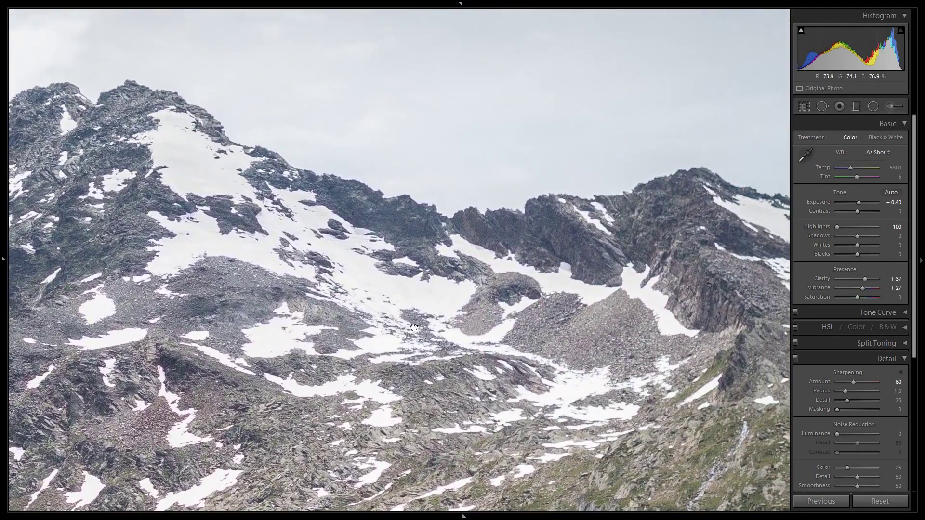
left_click(519, 340)
left_click(478, 254)
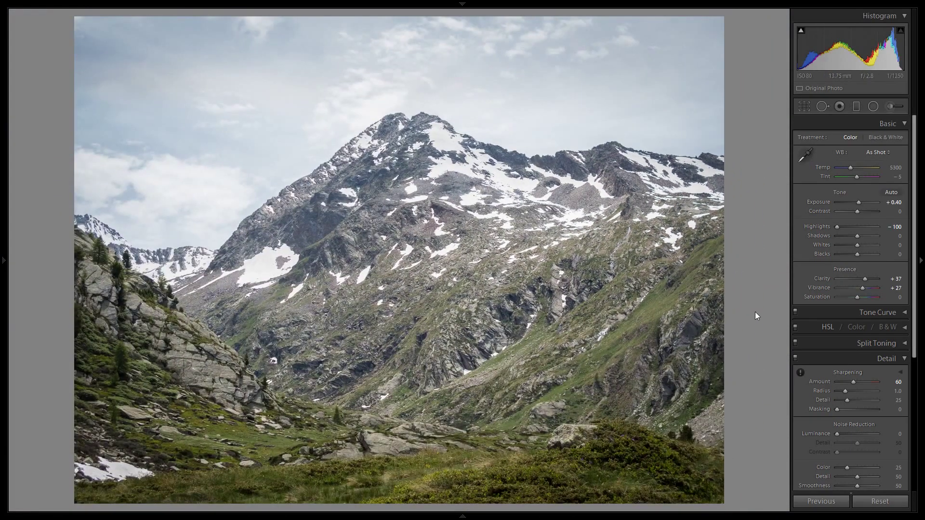
Warm the photo's white balance by setting the Temp to 5700.
left_click(893, 168)
type("6200")
key("Return")
key("Down")
key("Down")
key("Down")
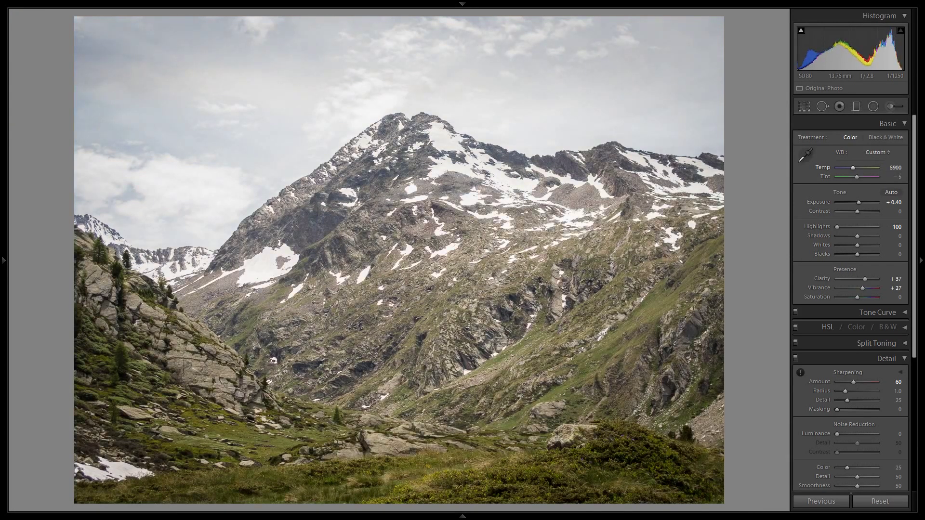
key("Down")
key("Down")
key("Down")
key("Down")
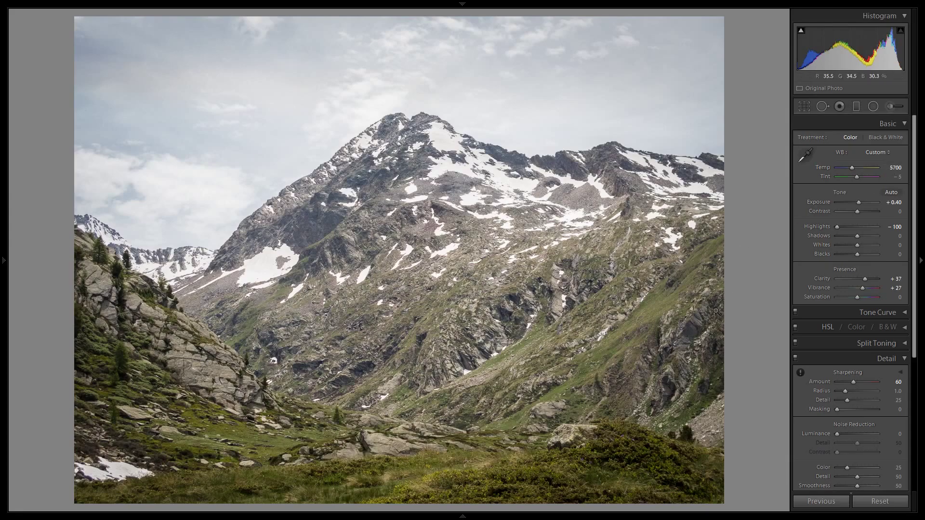
Compare the mountain photo before and after side by side, examining the slope, ridge and sky close up.
key("y")
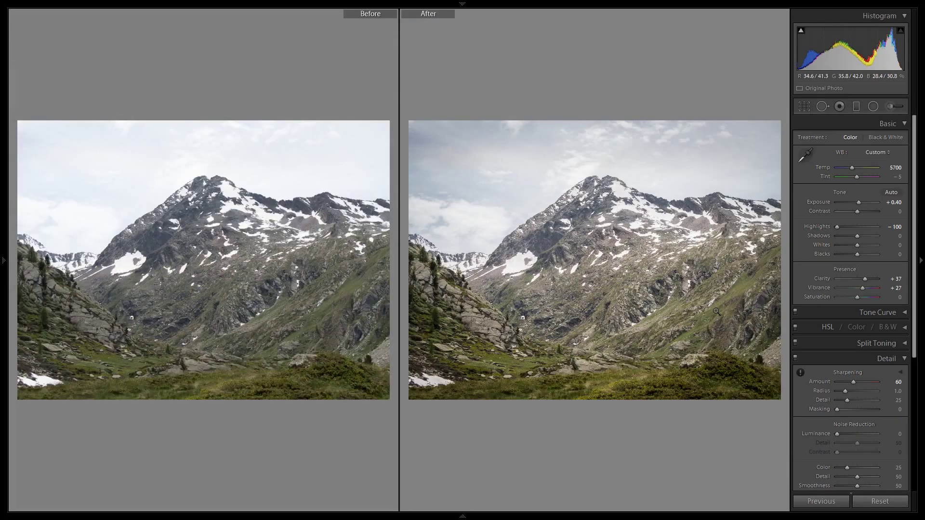
left_click(717, 313)
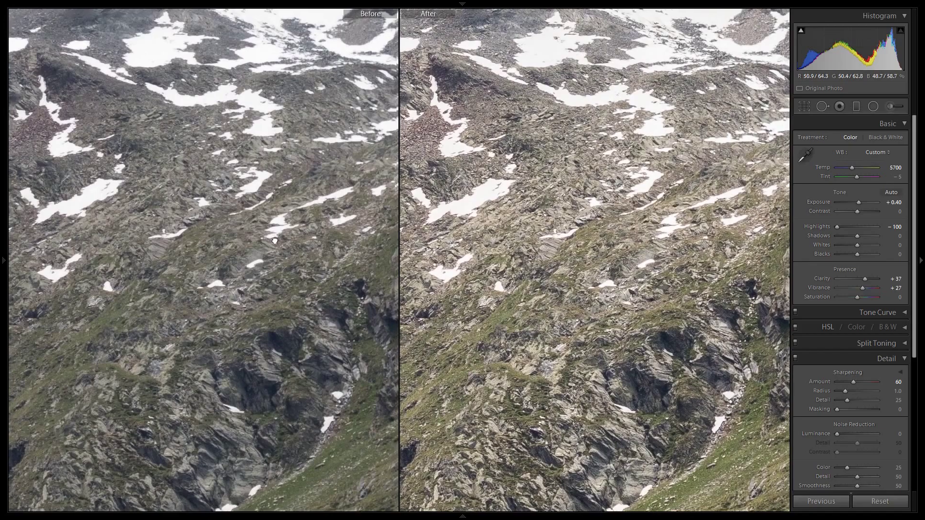
left_click_drag(274, 241, 272, 289)
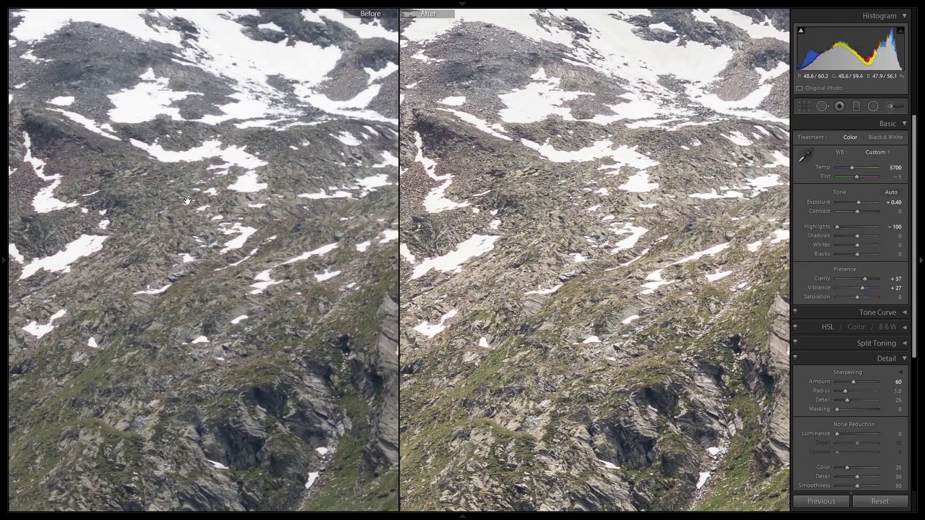
left_click_drag(181, 202, 389, 347)
left_click_drag(250, 241, 250, 340)
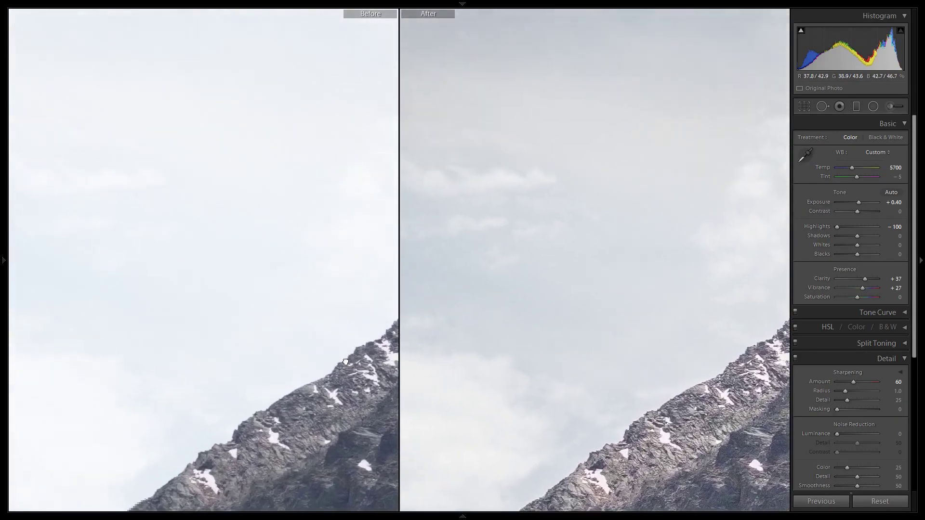
Inspect the clouds, peak, snowfields, rocks and foreground shrubs close up in the before/after comparison, and return to the single edited photo.
left_click_drag(250, 303, 406, 336)
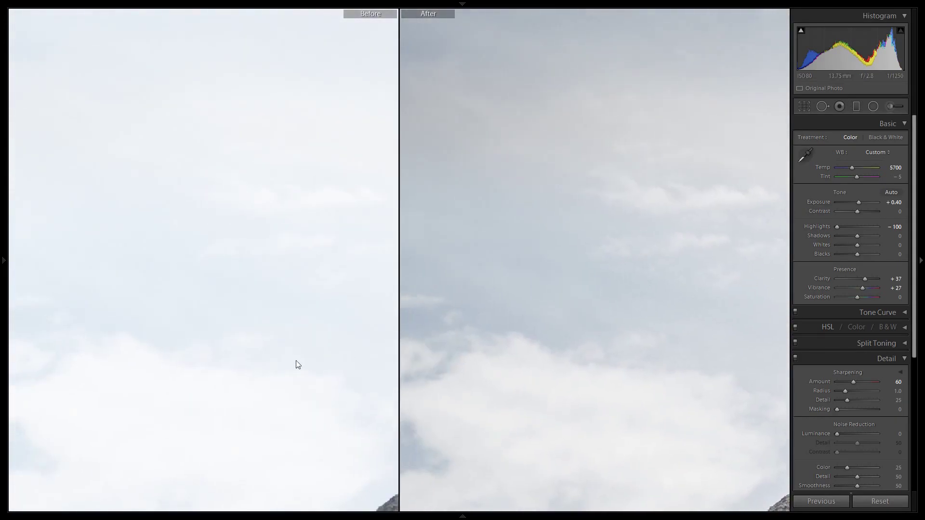
left_click_drag(295, 363, 339, 212)
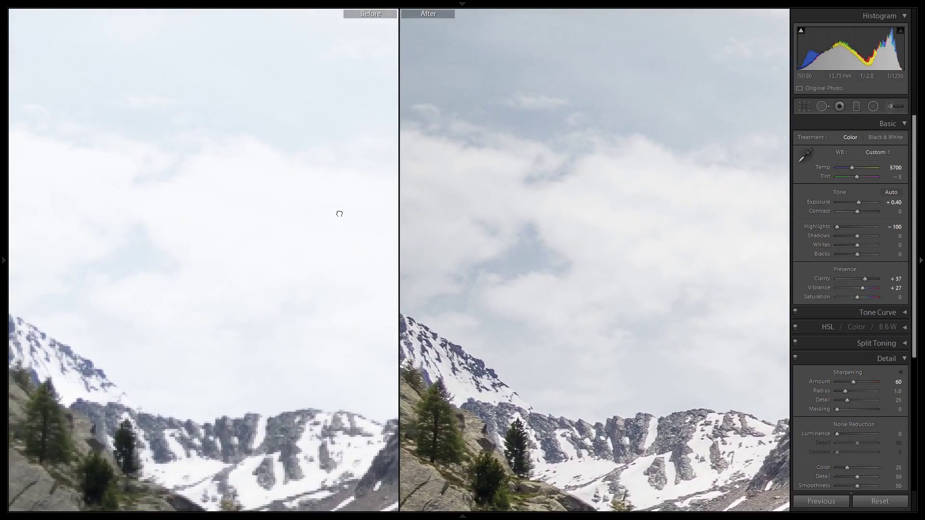
left_click_drag(339, 273, 240, 149)
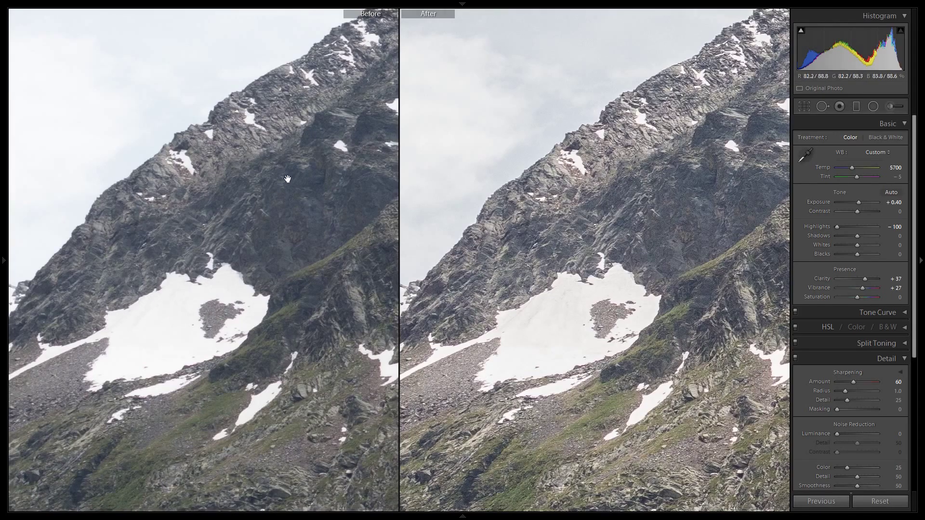
left_click_drag(287, 179, 224, 205)
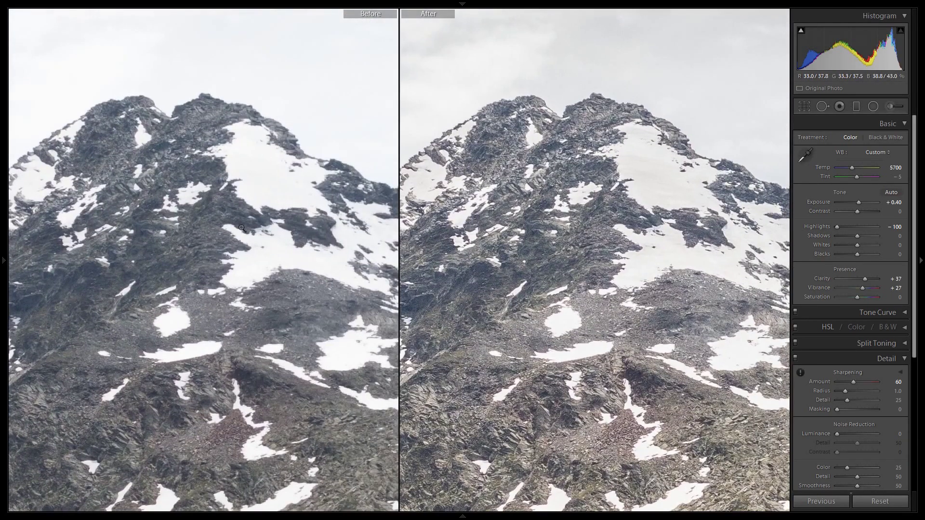
left_click(243, 229)
left_click(472, 340)
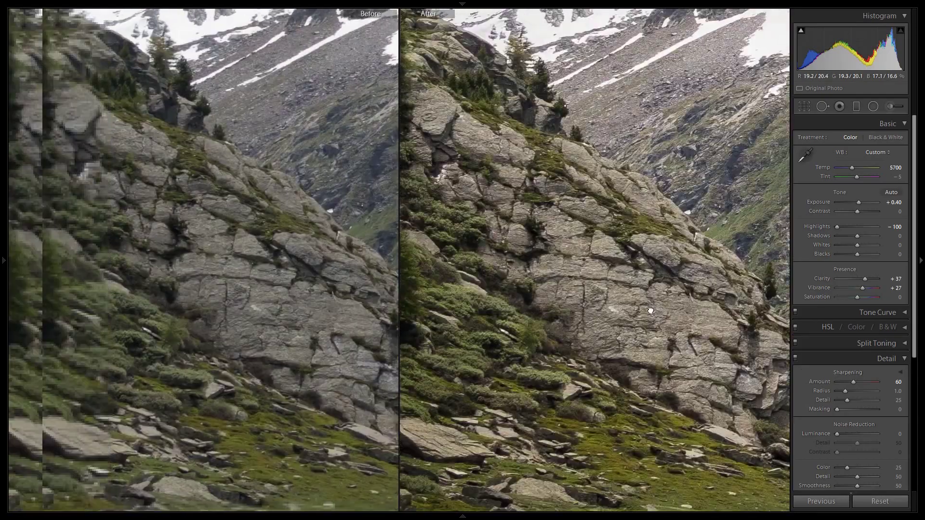
left_click_drag(650, 311, 574, 207)
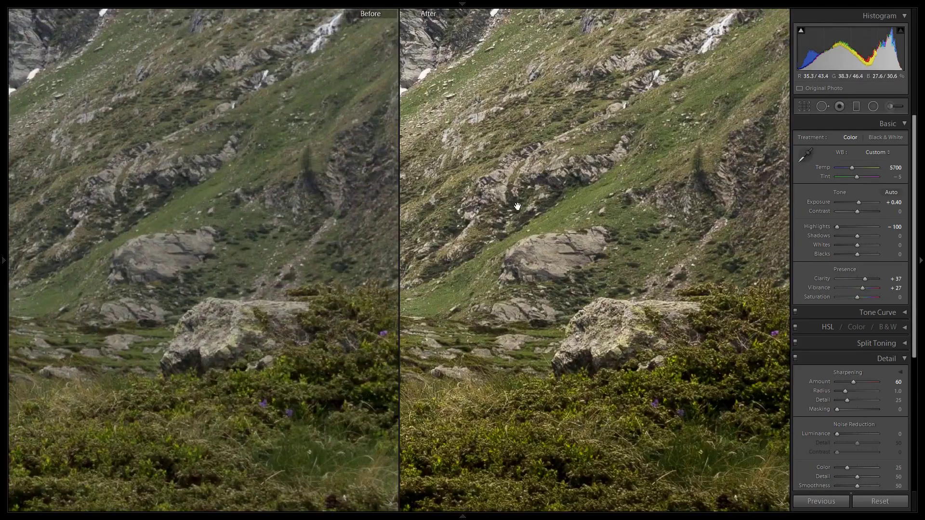
left_click_drag(518, 206, 339, 194)
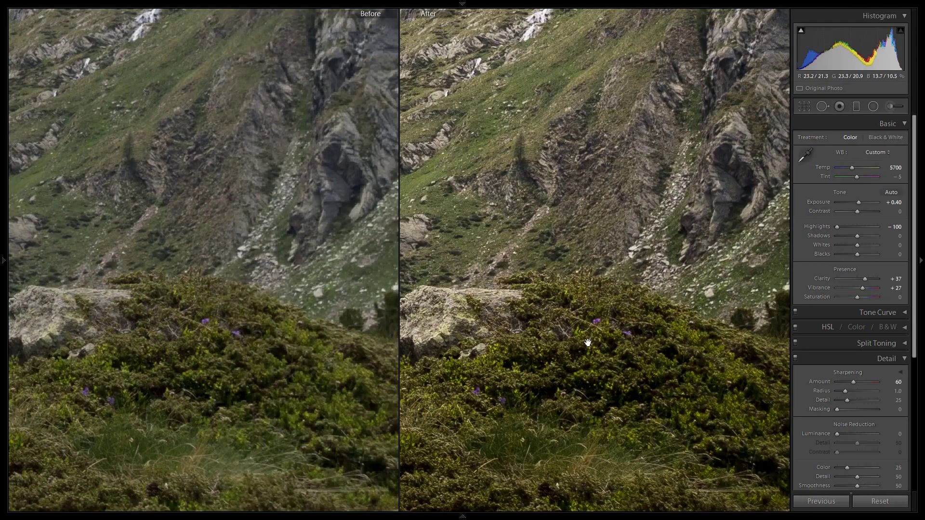
left_click(476, 399)
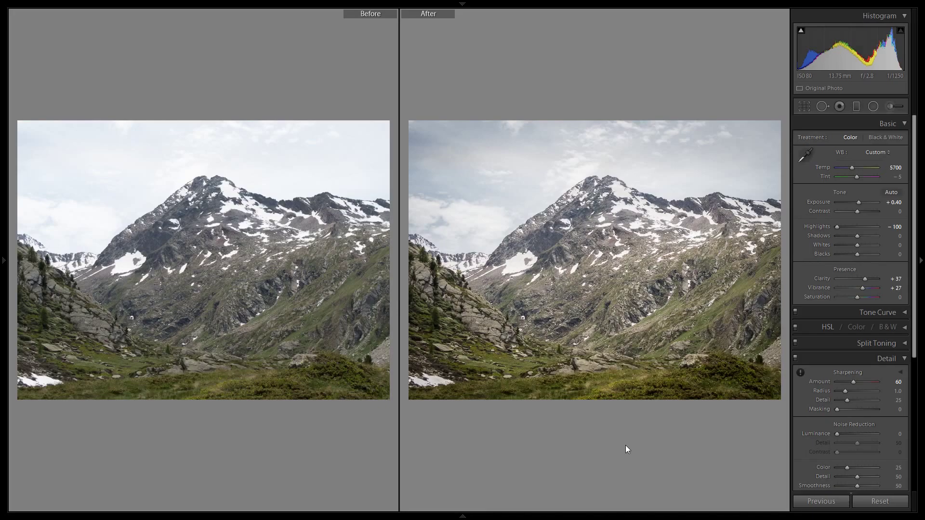
key("y")
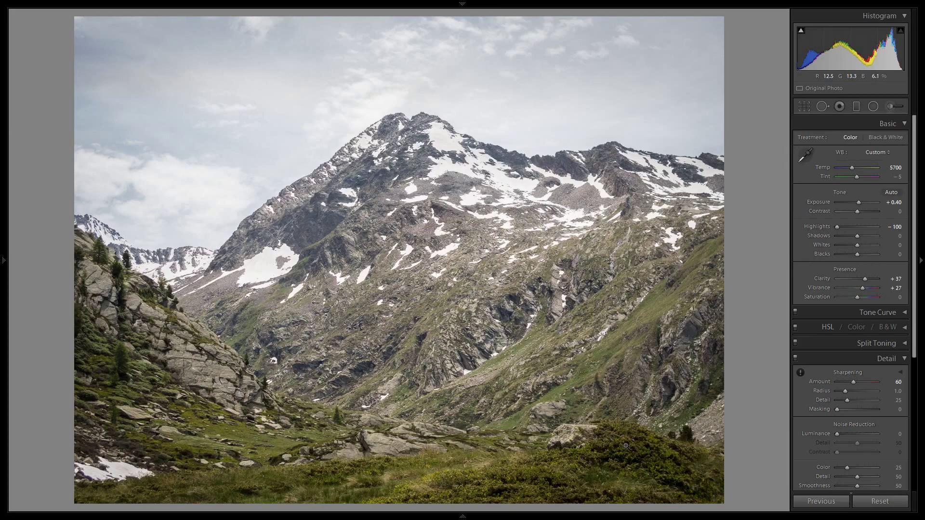
Switch to the coastal photo with the palm tree and straighten its horizon with the automatic angle correction.
key("Right")
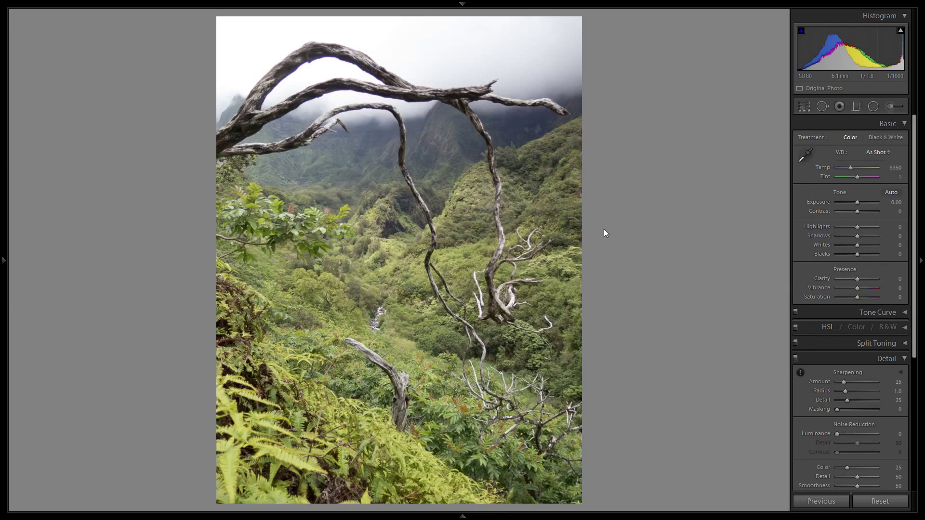
key("Right")
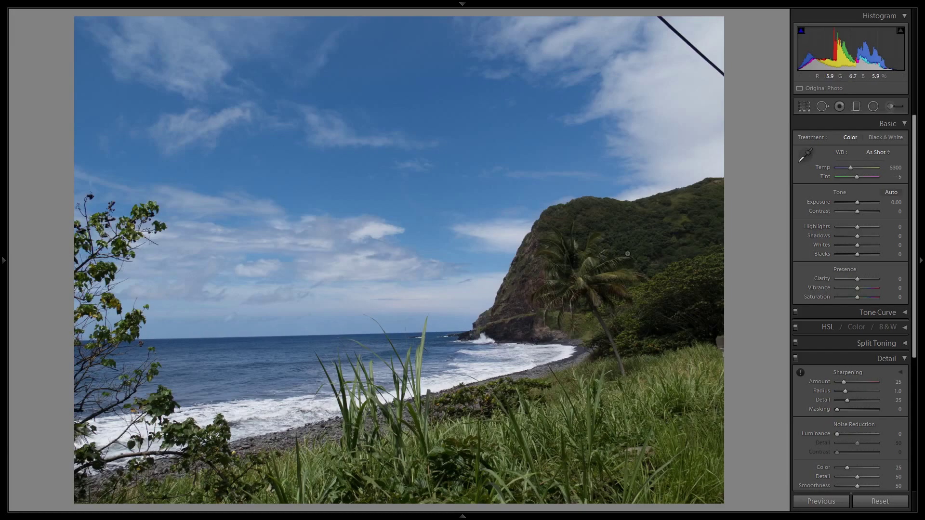
left_click(806, 106)
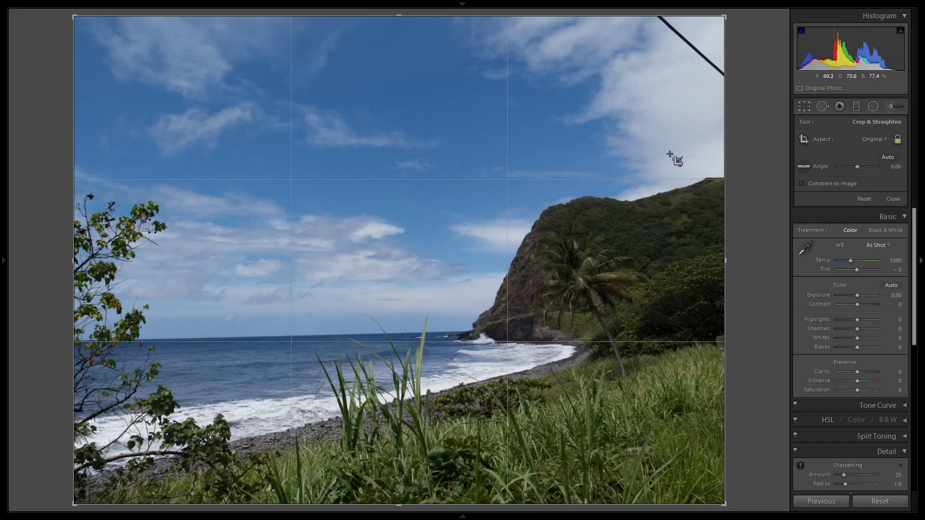
left_click(889, 160)
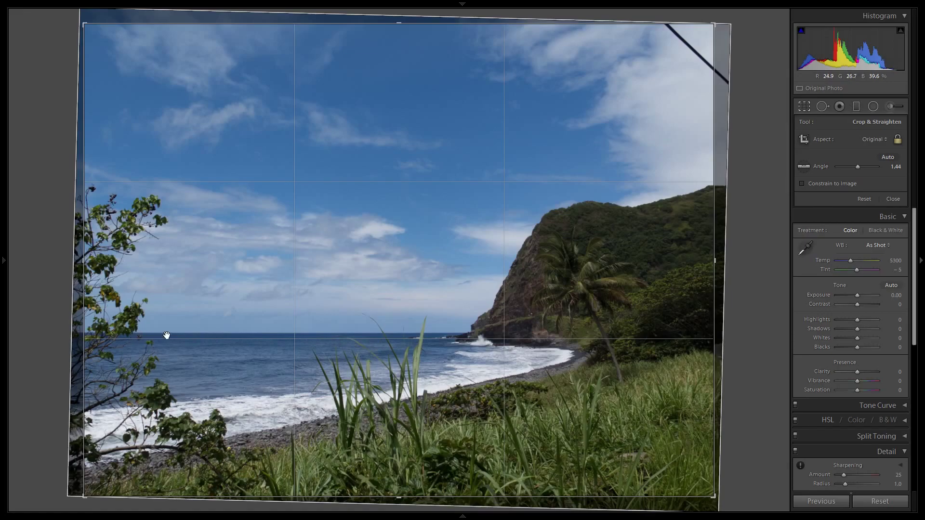
left_click(803, 106)
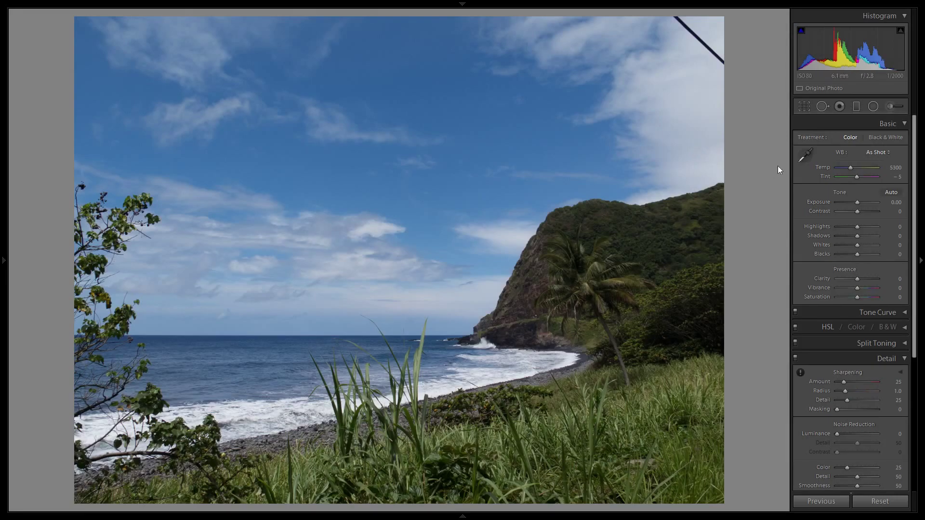
Remove the dark cable from the sky's upper-right corner with four size 77 Heal spots, sampling each from clean clouds.
left_click(822, 108)
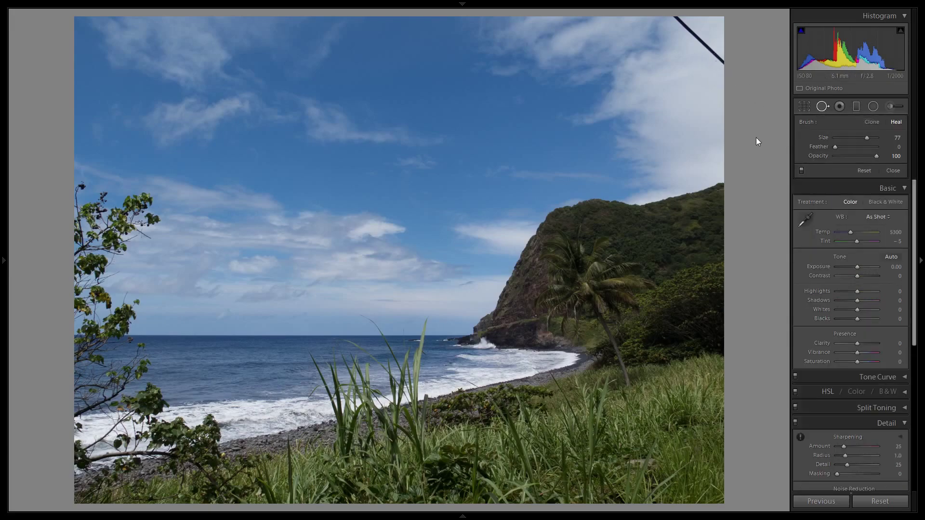
left_click(718, 59)
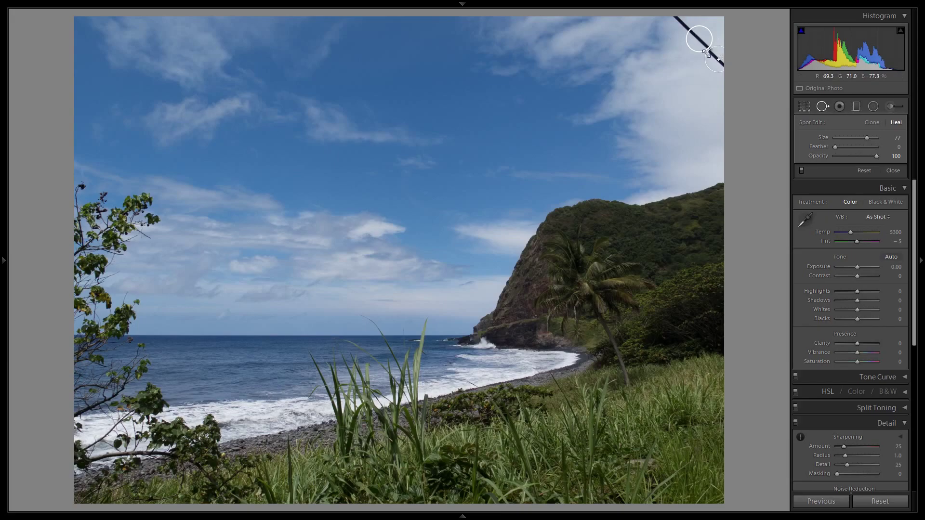
mouse_move(691, 41)
left_mouse_down()
mouse_move(690, 92)
mouse_move(716, 106)
mouse_move(685, 74)
mouse_move(677, 76)
mouse_move(692, 107)
mouse_move(620, 122)
mouse_move(404, 124)
mouse_move(308, 112)
mouse_move(299, 151)
mouse_move(337, 168)
mouse_move(365, 161)
mouse_move(578, 254)
mouse_move(648, 266)
mouse_move(680, 108)
mouse_move(692, 86)
mouse_move(706, 89)
mouse_move(679, 81)
left_mouse_up()
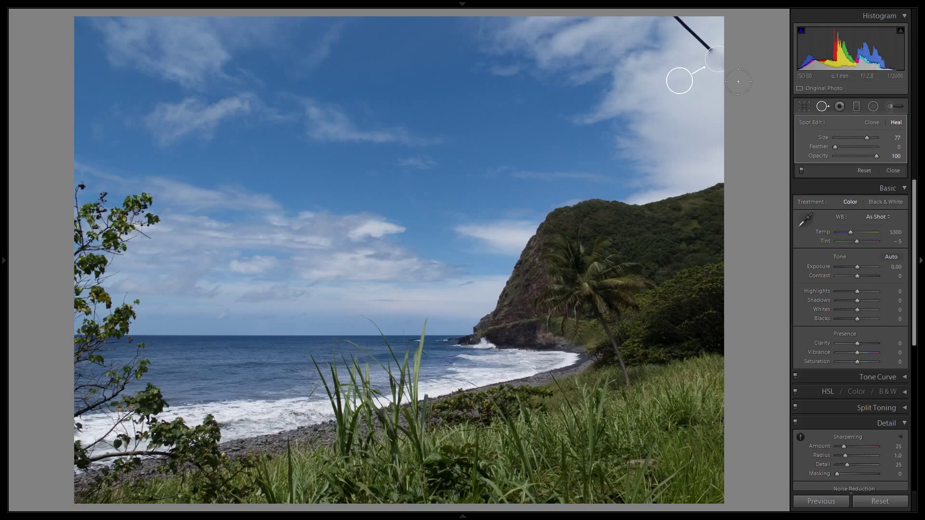
left_click(706, 46)
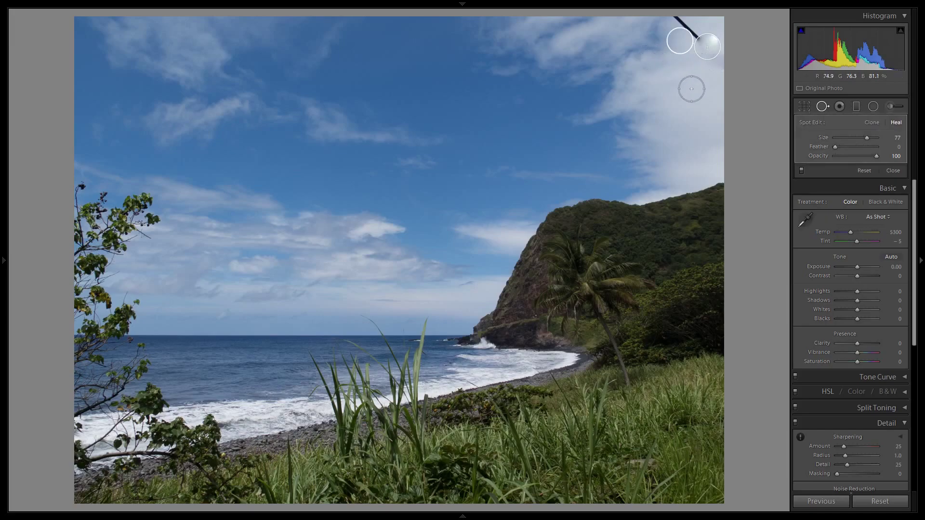
mouse_move(679, 41)
left_mouse_down()
mouse_move(668, 91)
mouse_move(673, 68)
mouse_move(684, 68)
mouse_move(698, 86)
mouse_move(692, 93)
left_mouse_up()
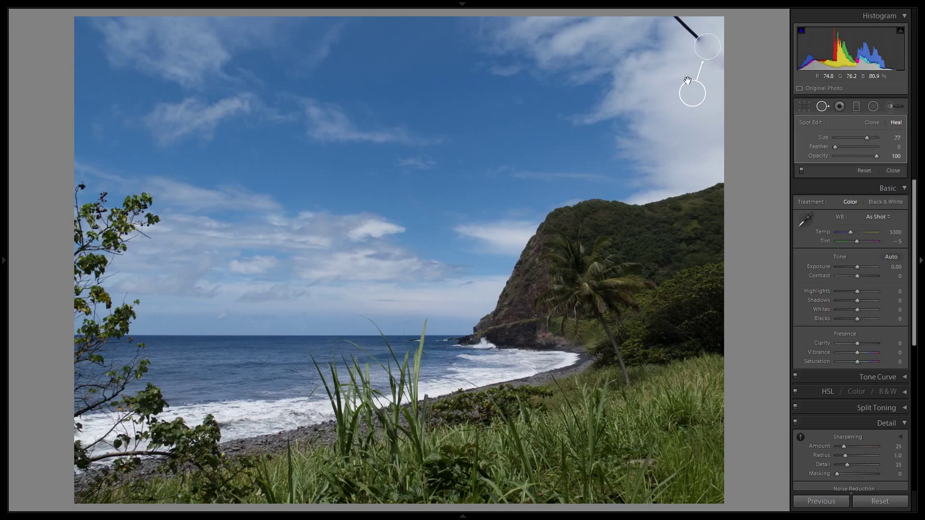
left_click(694, 34)
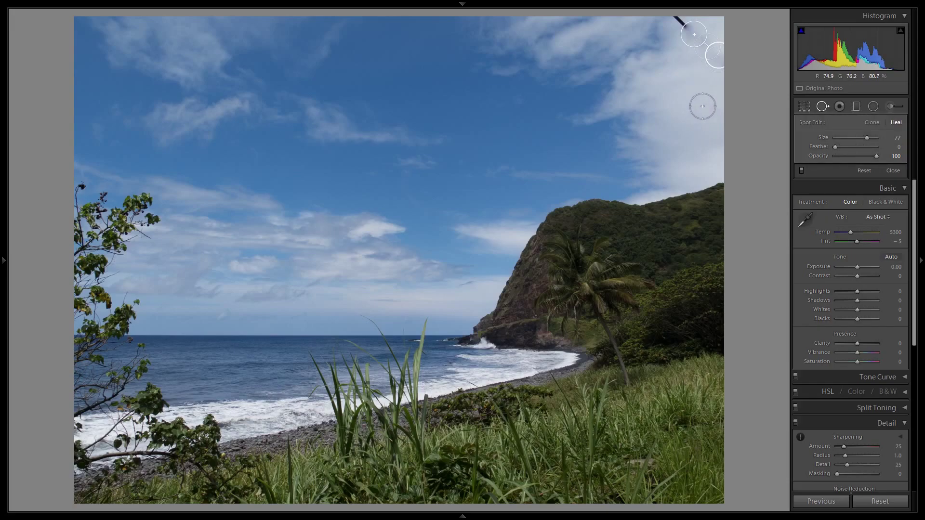
left_click_drag(715, 59, 702, 95)
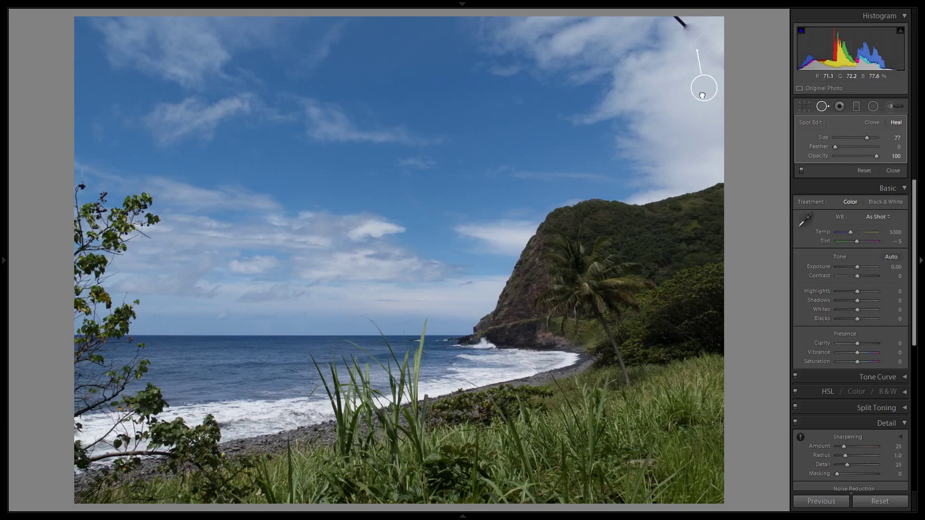
left_click(680, 22)
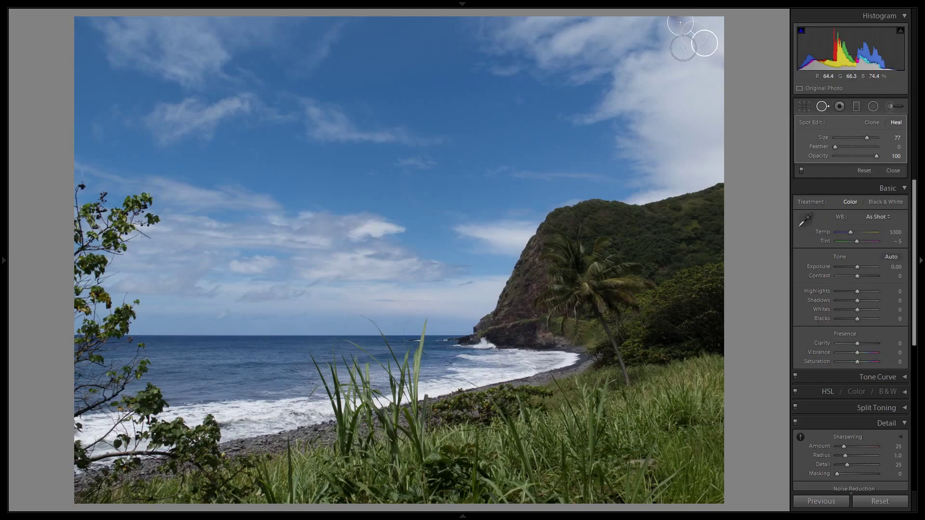
mouse_move(700, 50)
left_mouse_down()
mouse_move(662, 85)
mouse_move(672, 95)
mouse_move(655, 88)
left_mouse_up()
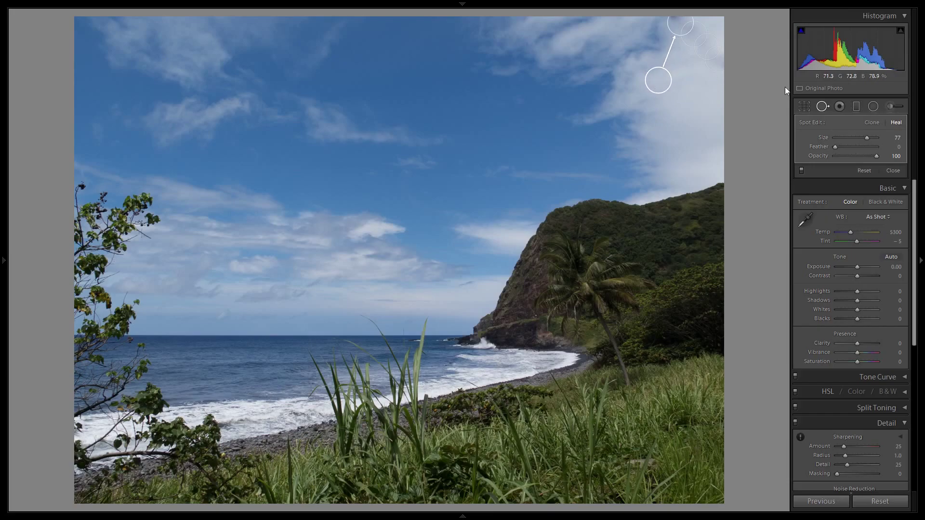
left_click(822, 106)
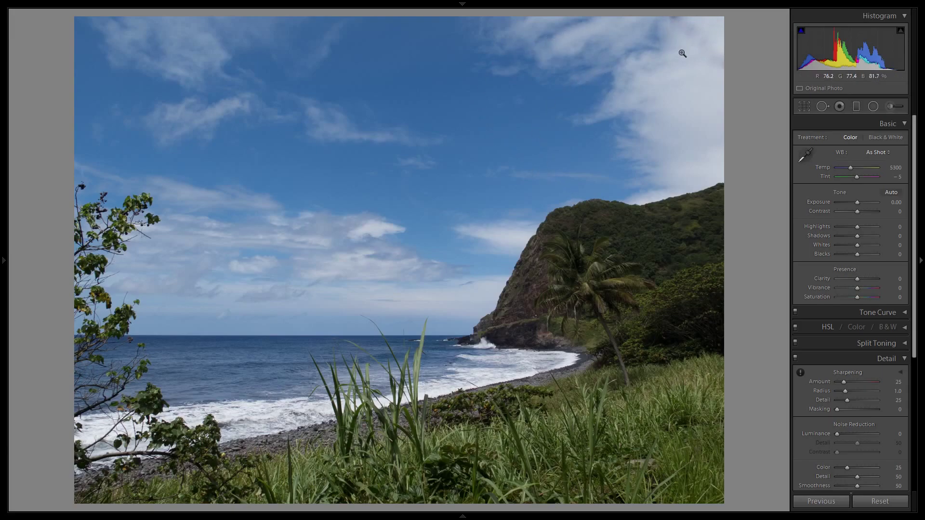
Adjust the placement of the healing spots along the removed cable in the sky and close spot removal.
left_click(821, 107)
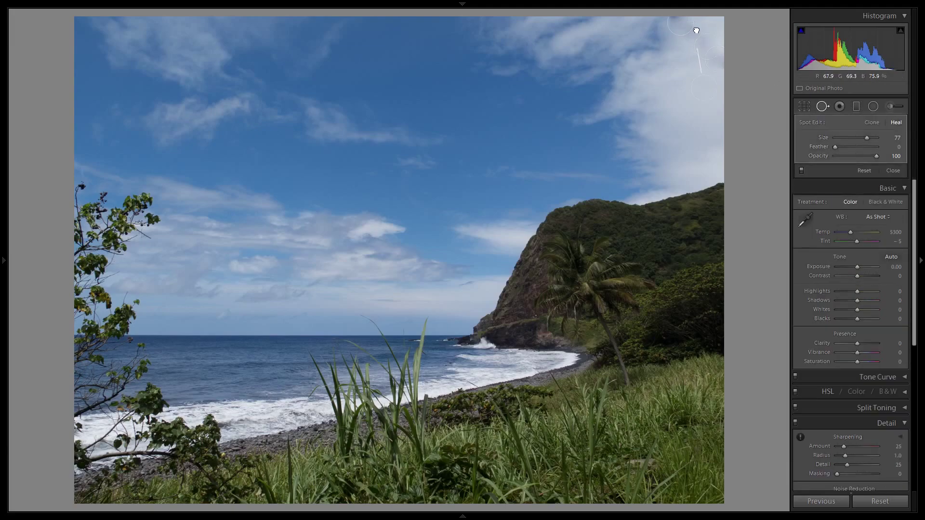
left_click_drag(691, 36, 711, 45)
mouse_move(708, 46)
left_mouse_down()
mouse_move(723, 70)
mouse_move(672, 24)
left_mouse_up()
left_click(802, 107)
left_click(813, 107)
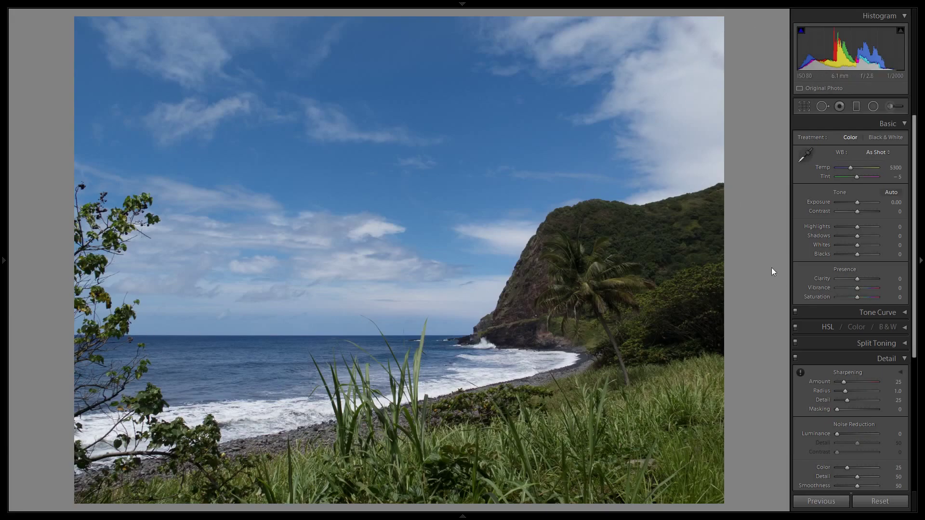
Enlarge the healing spot in the corner clouds to size 83 and check the sky outside the straightened crop.
left_click(822, 105)
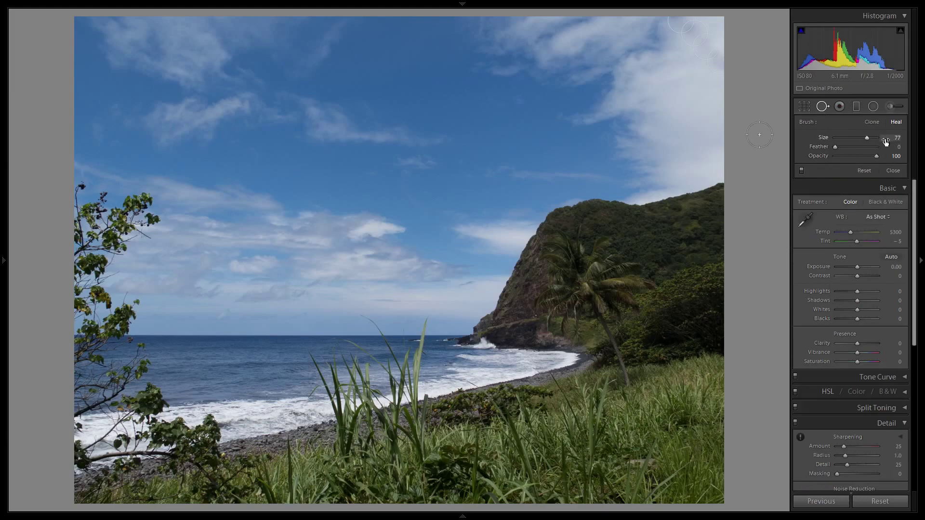
left_click(707, 43)
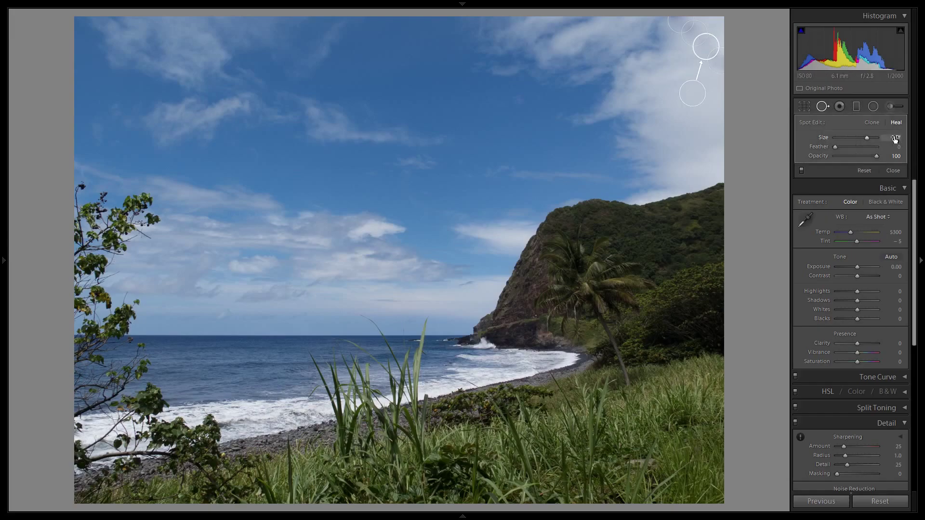
left_click_drag(895, 138, 899, 139)
scroll(706, 47, "down", 3)
scroll(706, 46, "up", 2)
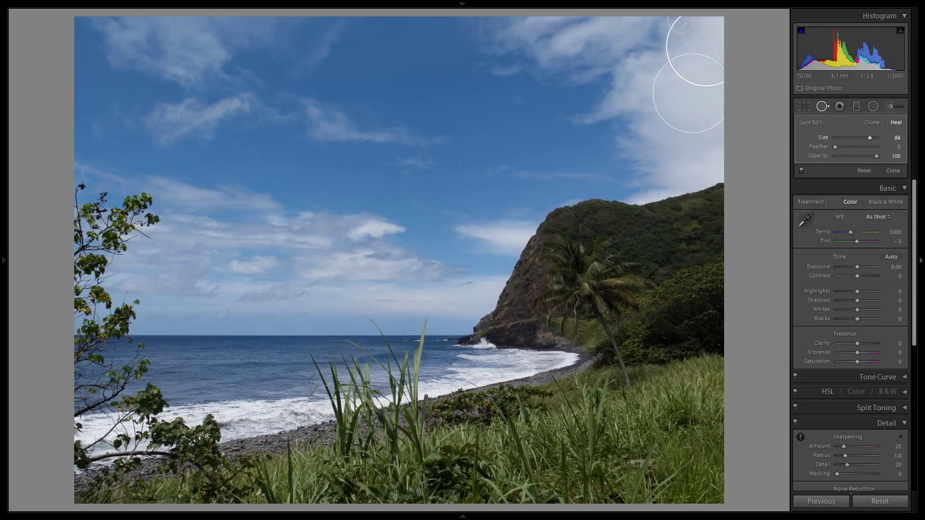
scroll(706, 47, "down", 1)
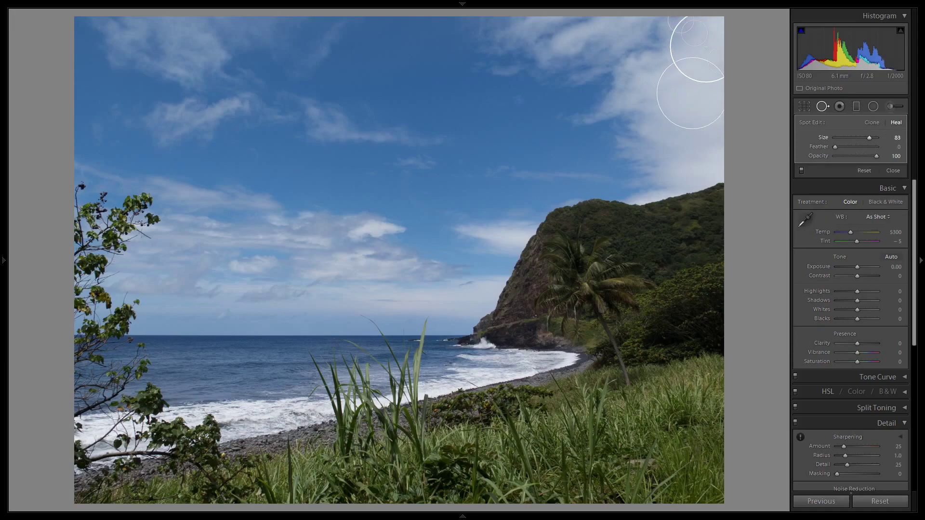
left_click(804, 106)
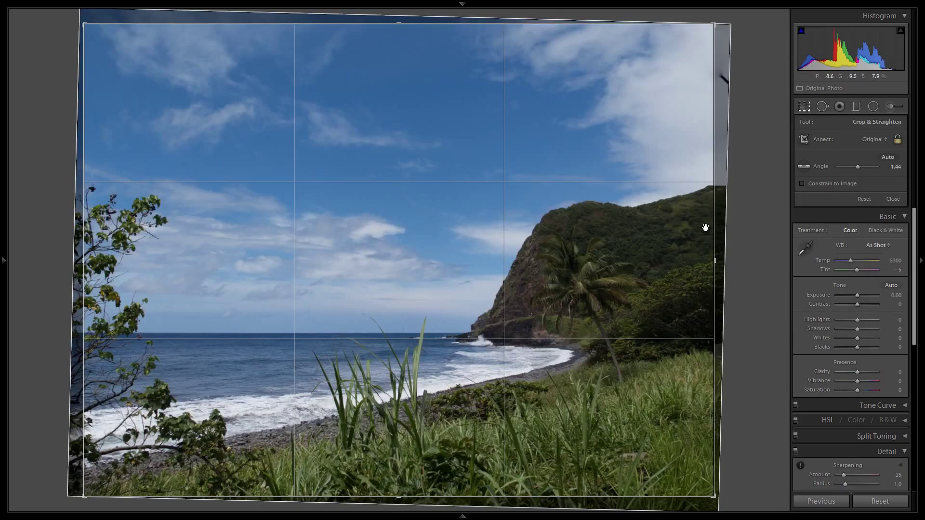
left_click(803, 106)
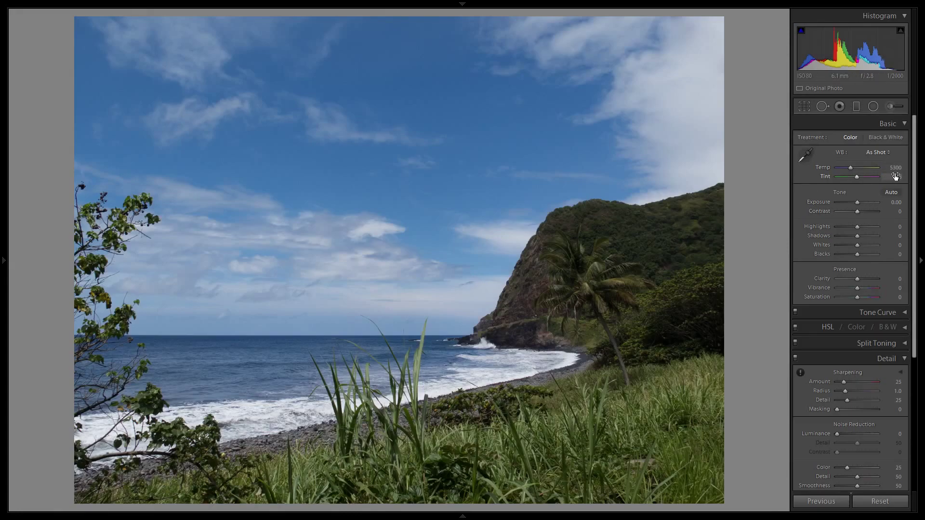
Warm the coastal photo's white balance to a Temp of 6200 and set Exposure to +0.40.
left_click_drag(895, 168, 915, 167)
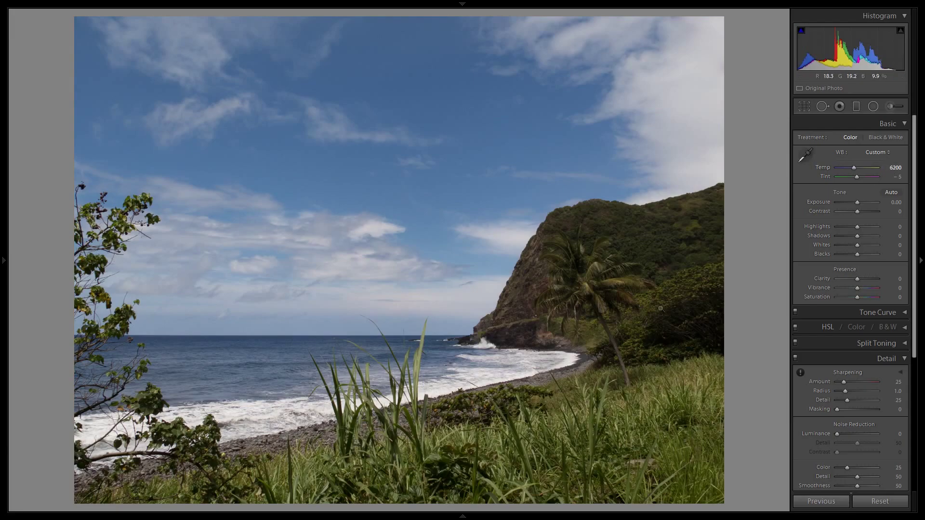
left_click(897, 202)
type("1.2")
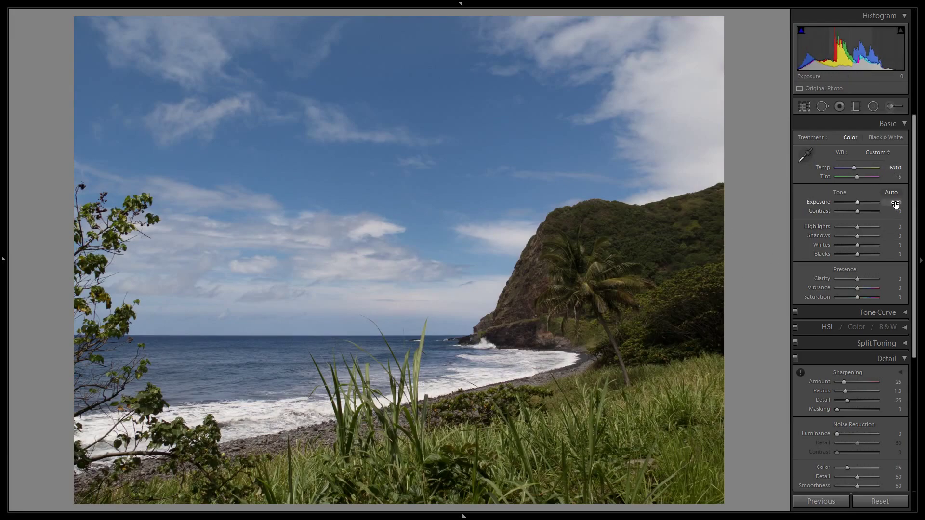
key("Return")
left_click_drag(894, 201, 877, 201)
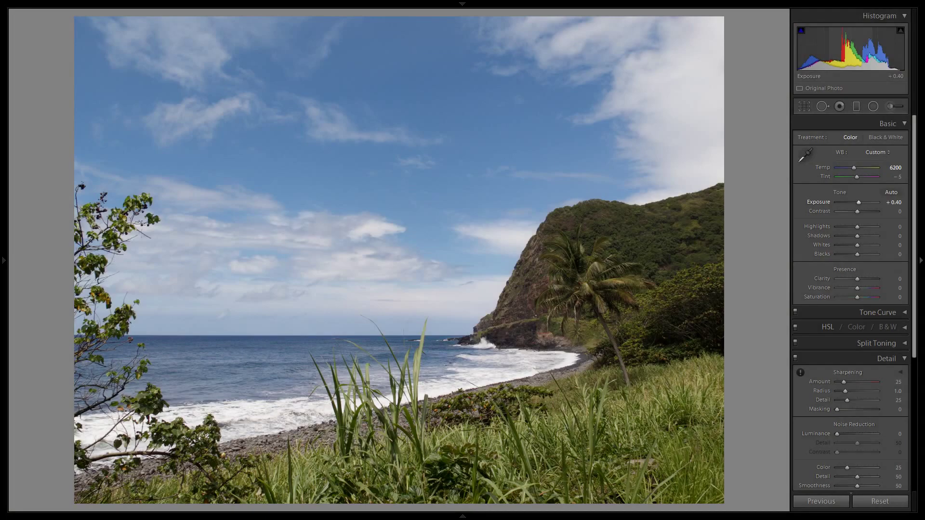
Raise the coastal photo's Exposure to +0.60 and set its Clarity to +40.
left_click_drag(877, 202, 881, 201)
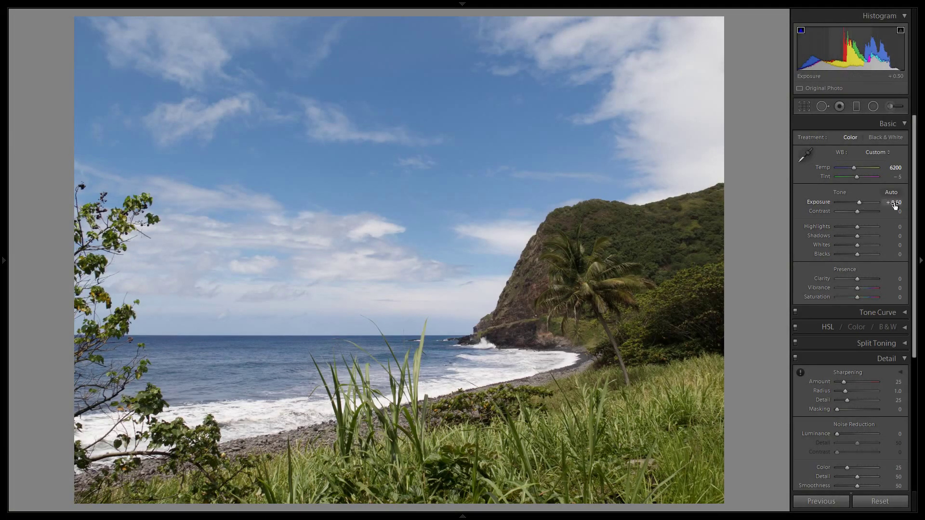
mouse_move(894, 203)
left_mouse_down()
mouse_move(924, 202)
mouse_move(890, 202)
left_mouse_up()
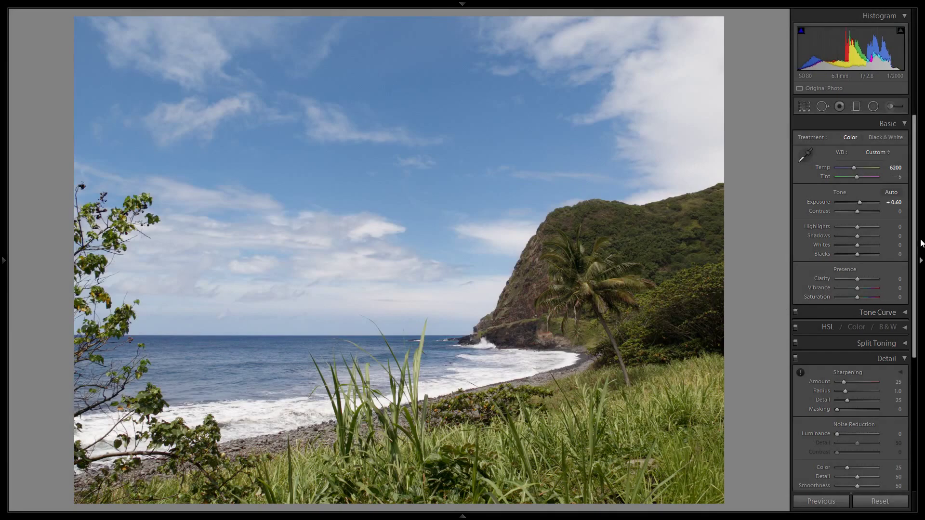
left_click(895, 280)
type("25")
key("Return")
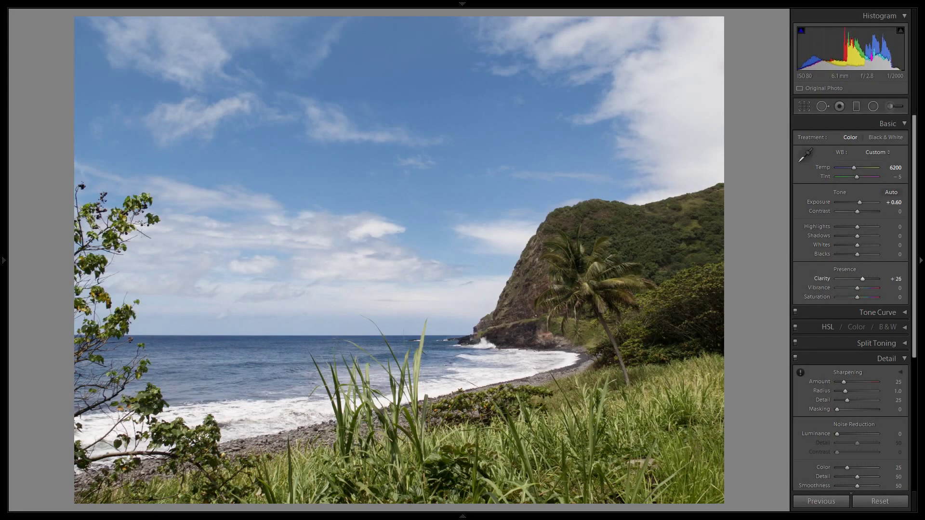
key("Up")
key("Up")
key("Up")
key("Up")
key("Up")
key("Up")
key("Up")
key("Up")
key("Up")
key("Up")
key("Up")
key("Up")
key("Up")
key("Up")
key("Up")
key("Up")
key("Up")
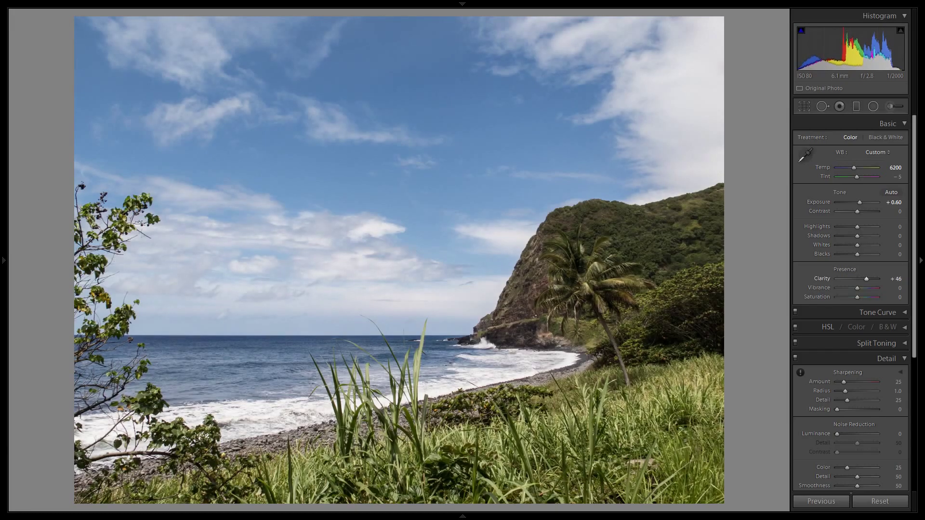
key("Down")
key("Down")
key("Down")
Set the coastal photo's Vibrance to +29.
key("Tab")
type("13")
key("Return")
key("Up")
key("Up")
key("Up")
key("Up")
key("Up")
key("Up")
key("Up")
key("Up")
key("Up")
key("Up")
key("Up")
key("Up")
key("Up")
key("Up")
key("Up")
key("Up")
key("Up")
key("Up")
key("Up")
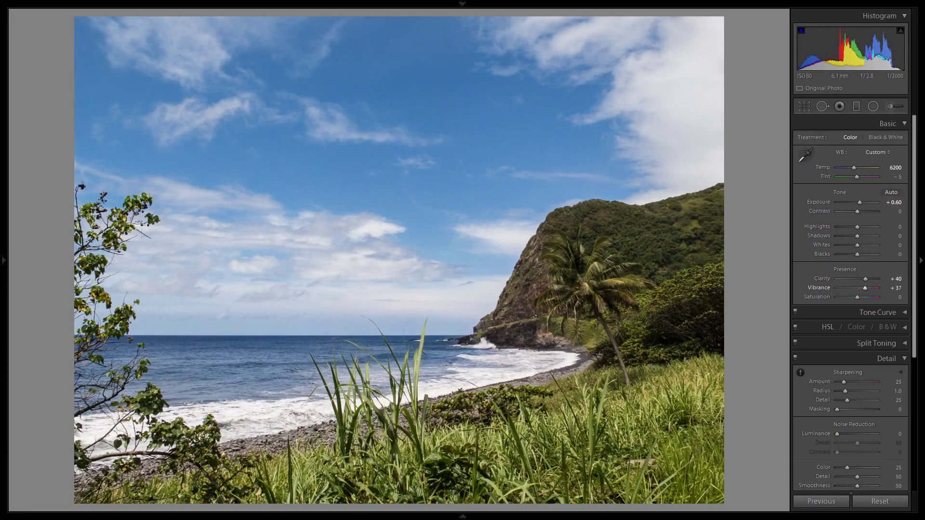
key("Up")
key("Up")
key("Up")
key("Up")
key("Up")
key("Up")
key("Up")
key("Up")
key("Up")
key("Up")
key("Up")
key("Up")
key("Up")
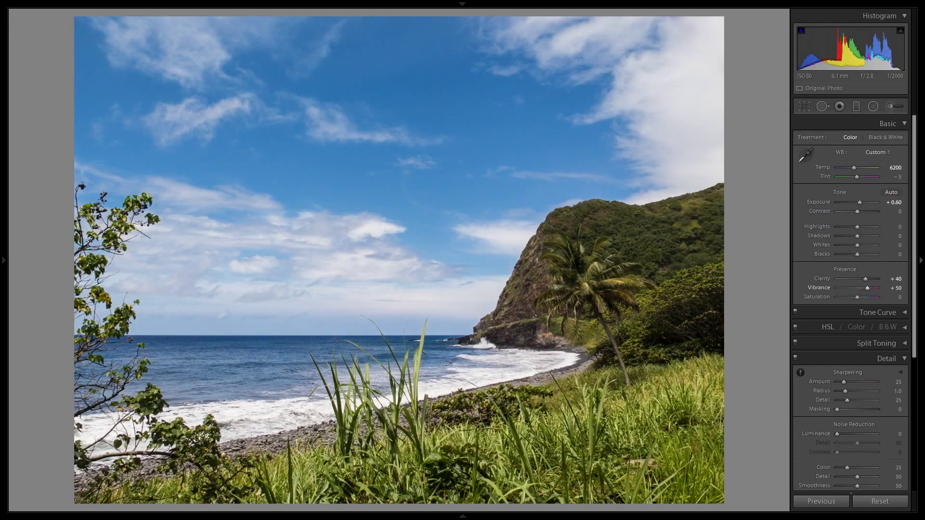
key("Down")
key("Down")
key("Down")
key("Down")
key("Down")
key("Down")
key("Down")
key("Down")
key("Down")
key("Down")
key("Down")
key("Down")
key("Down")
key("Down")
key("Down")
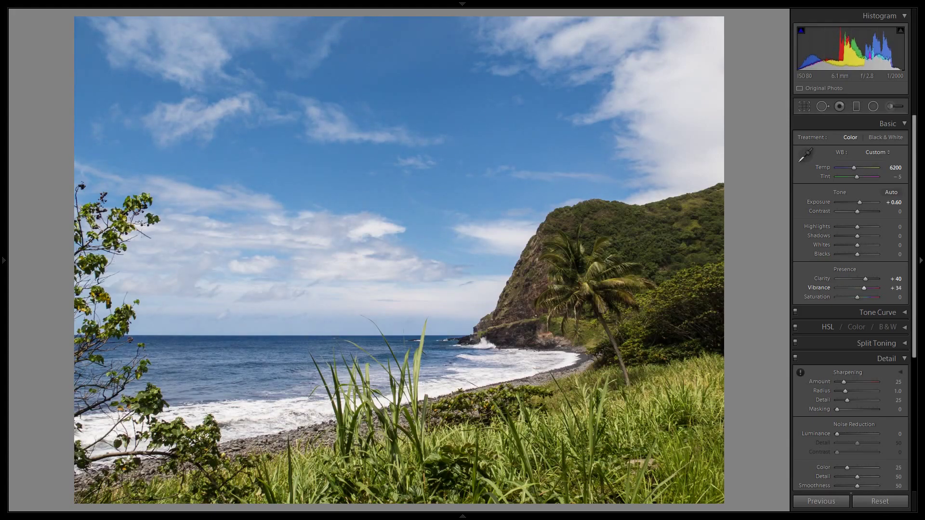
key("Up")
left_click_drag(895, 288, 894, 288)
Boost the sky's colour with the targeted HSL Saturation adjustment, bringing Blue to +43 and Purple to +1.
left_click_drag(917, 296, 917, 338)
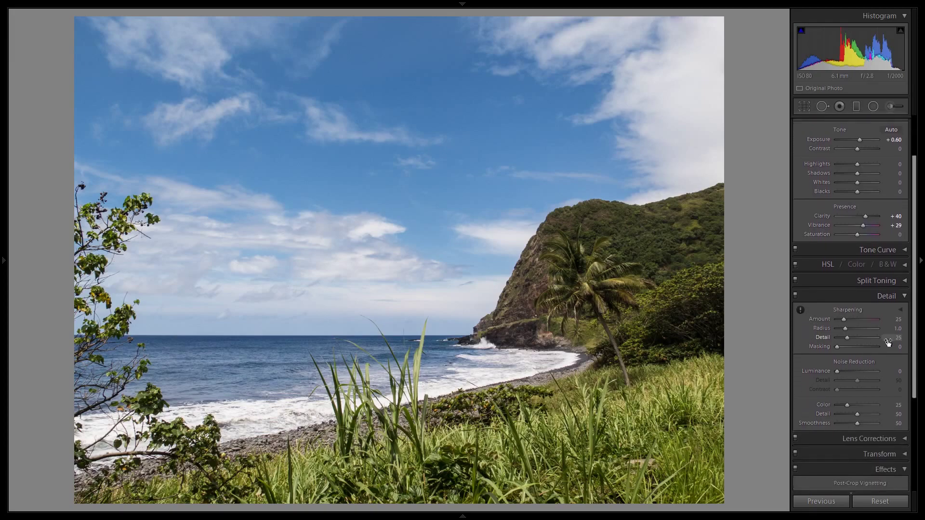
left_click_drag(915, 276, 914, 313)
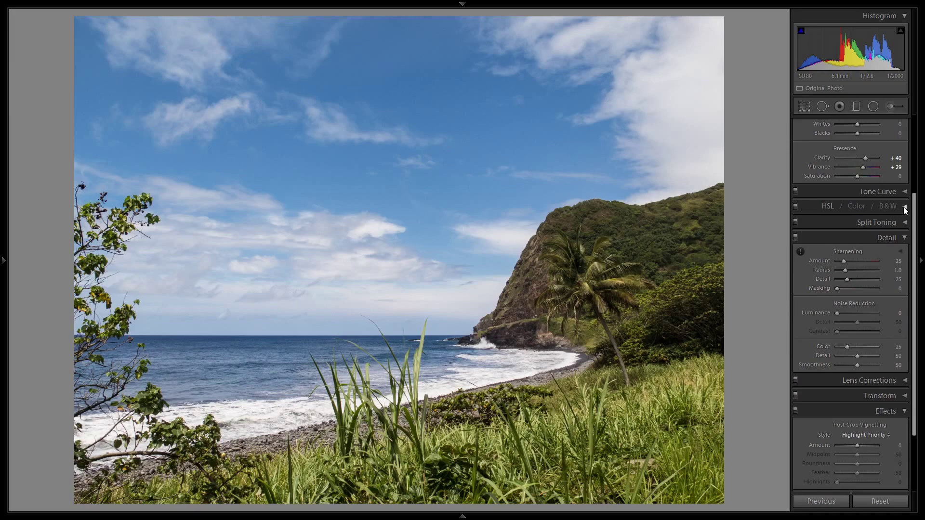
left_click(904, 207)
left_click(800, 236)
left_click_drag(483, 186, 423, 102)
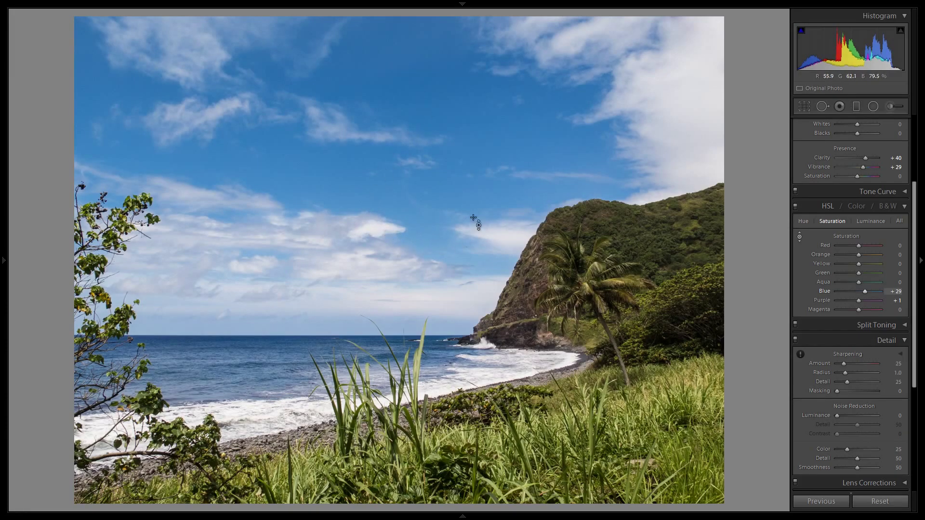
left_click_drag(427, 108, 427, 91)
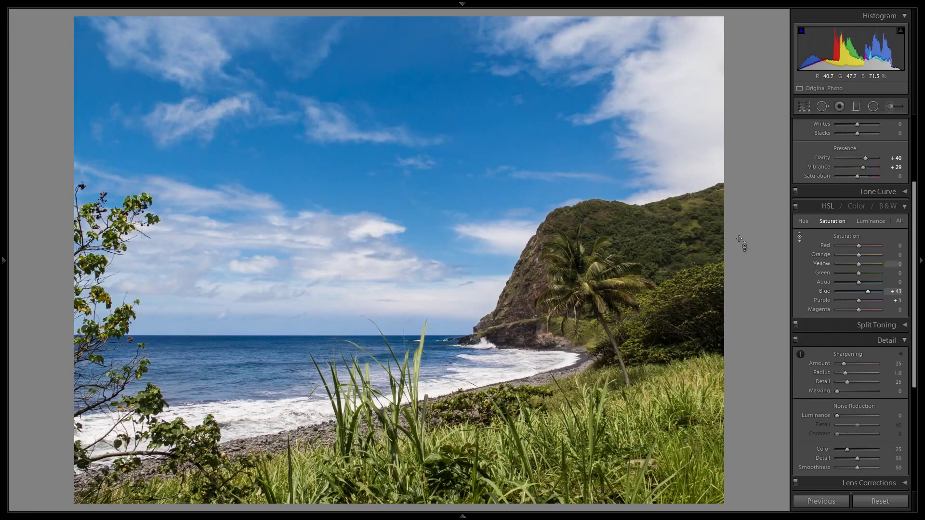
Check the dark hillside up close, lift Shadows to +10, and compare the coastal photo before and after editing.
left_click_drag(912, 202, 914, 137)
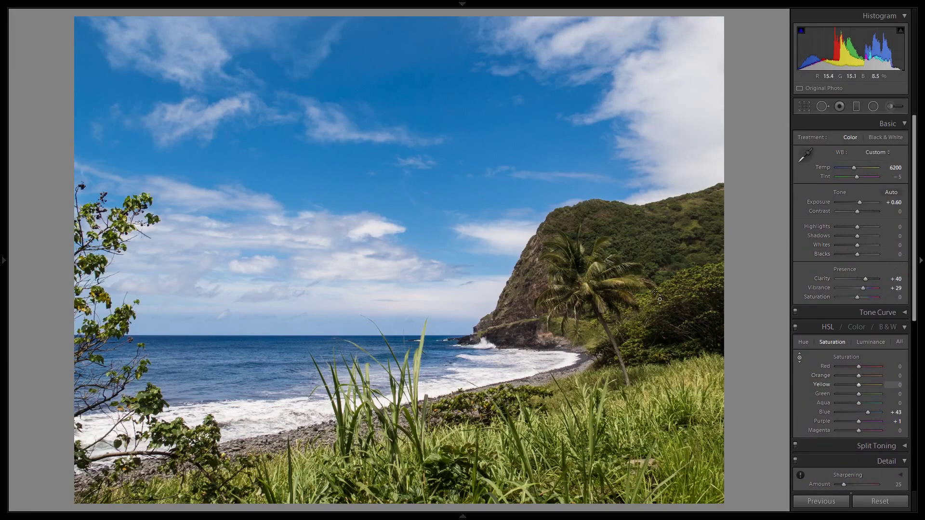
left_click_drag(915, 242, 905, 318)
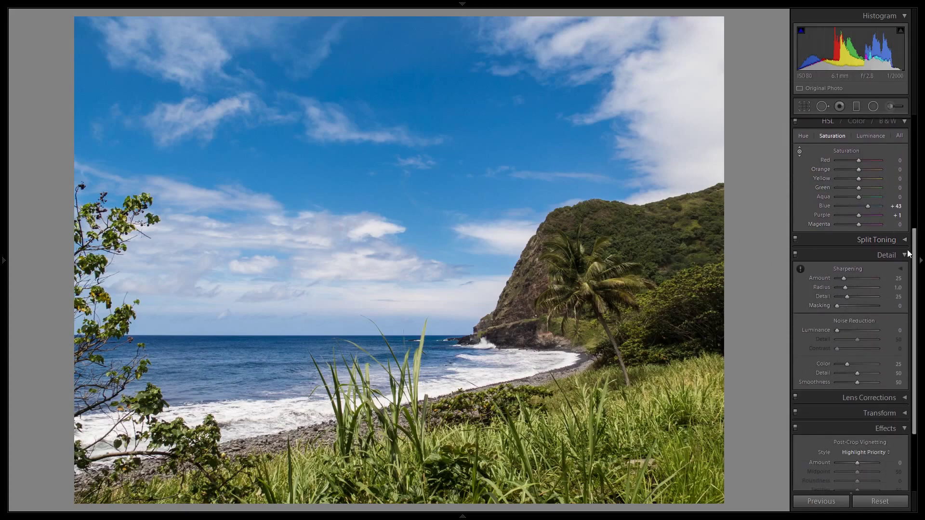
left_click_drag(915, 243, 914, 277)
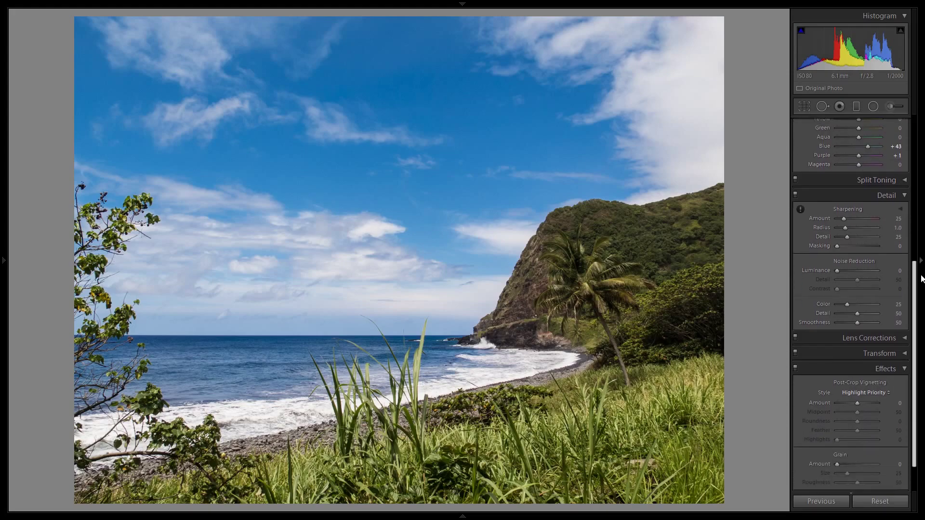
left_click(694, 247)
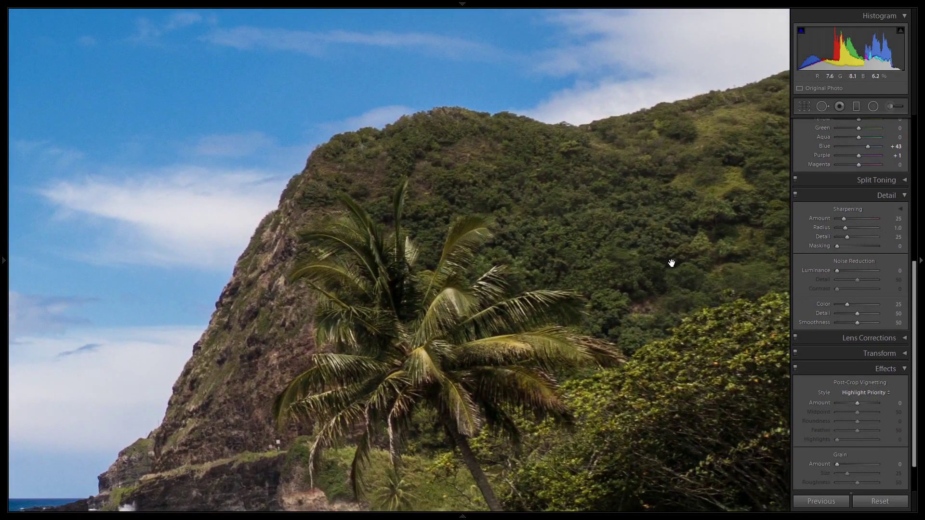
left_click(587, 241)
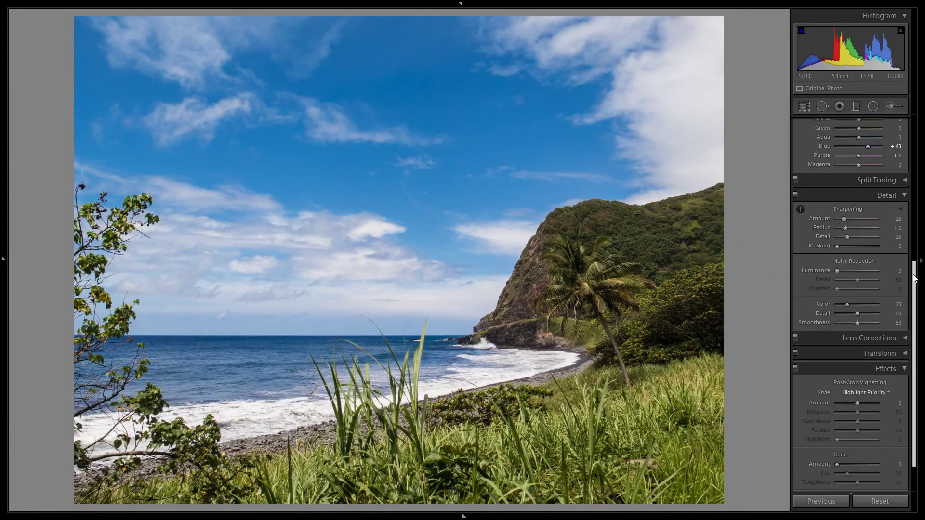
left_click_drag(915, 278, 914, 160)
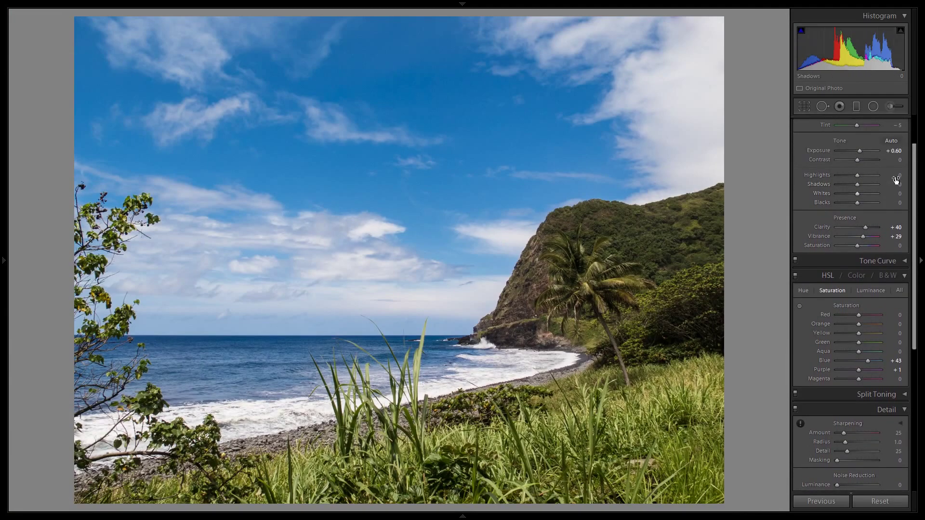
mouse_move(894, 185)
left_mouse_down()
mouse_move(906, 186)
mouse_move(896, 186)
left_mouse_up()
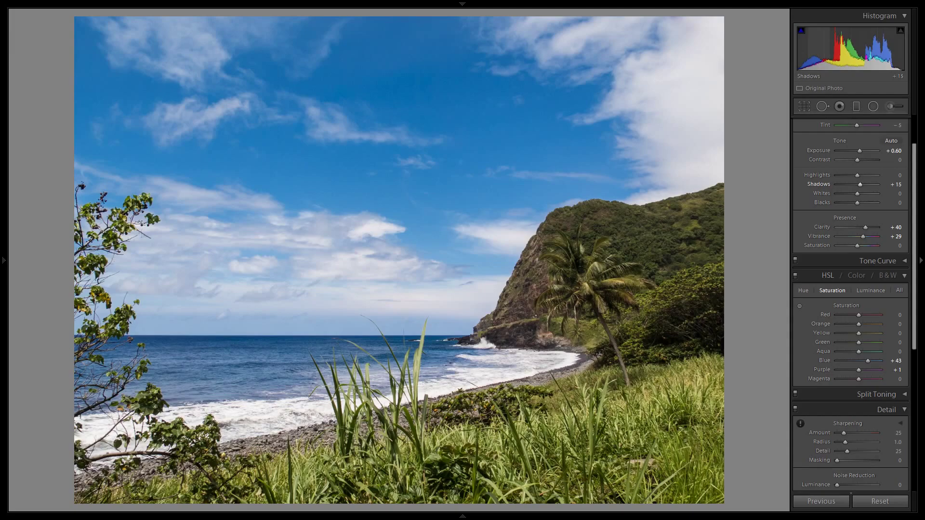
left_click_drag(897, 186, 897, 186)
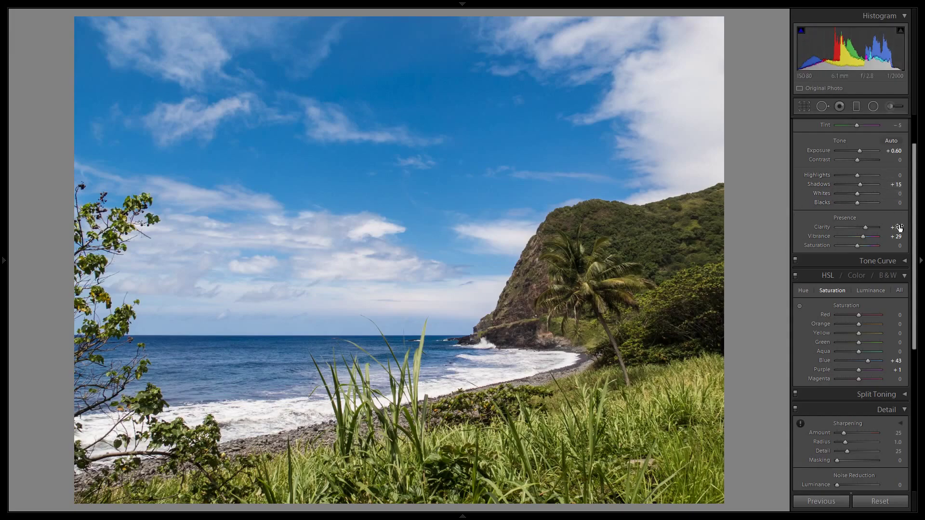
left_click_drag(896, 185, 892, 184)
key("y")
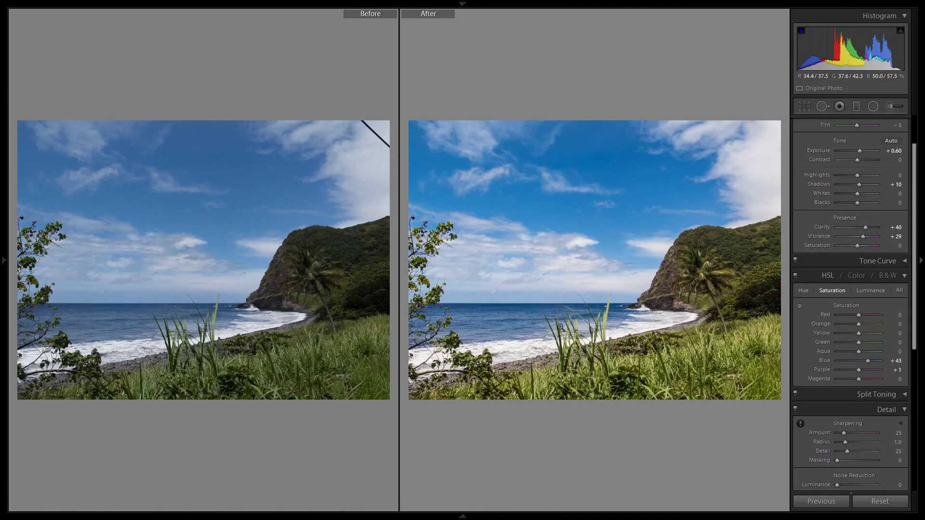
key("y")
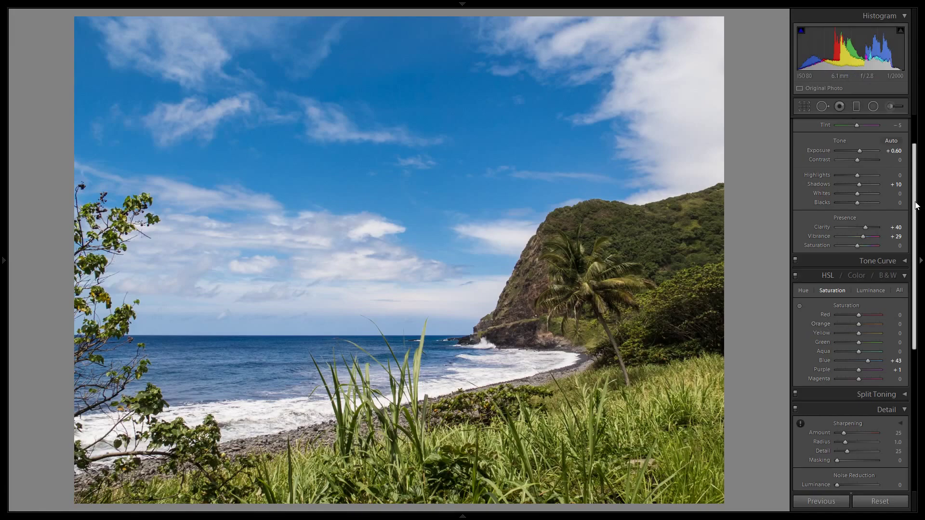
Set the Sharpening Amount to 50 while viewing the cliff and palm tree at close range.
scroll(917, 219, "down", 4)
key("z")
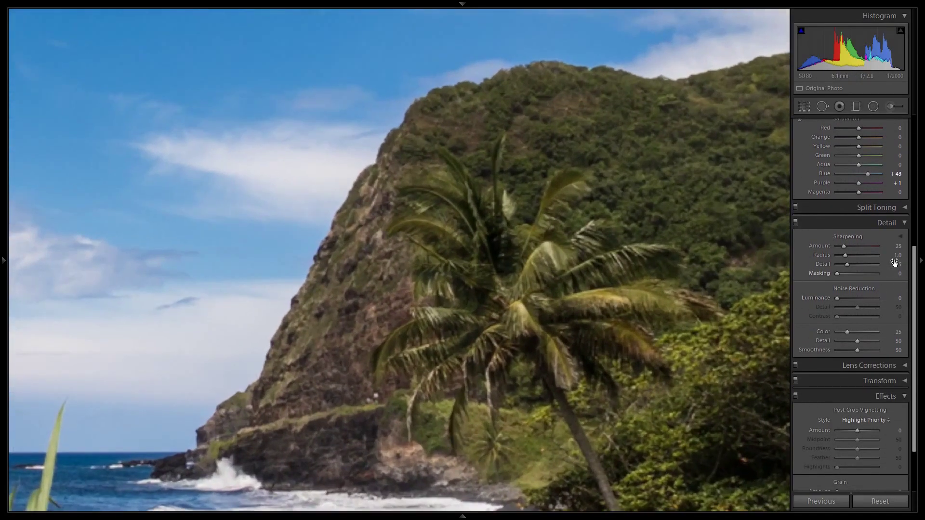
left_click(891, 246)
type("50")
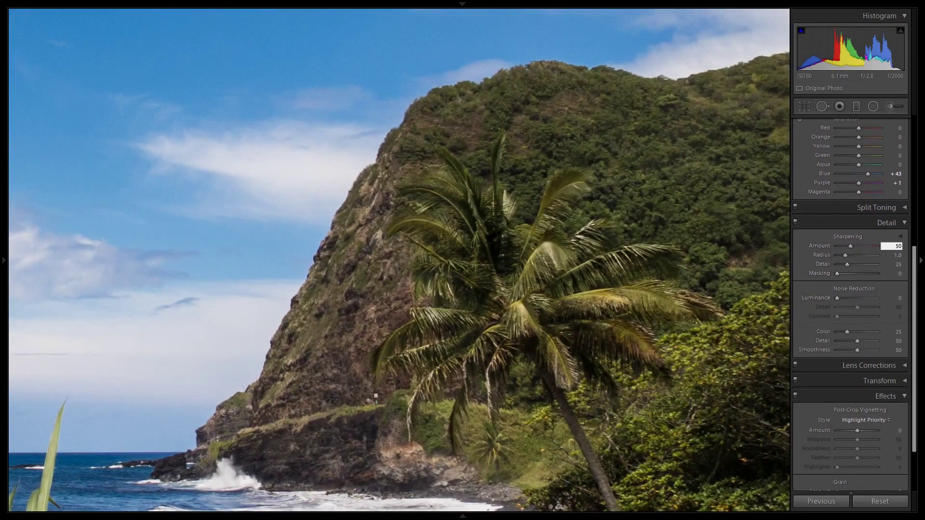
key("Return")
key("z")
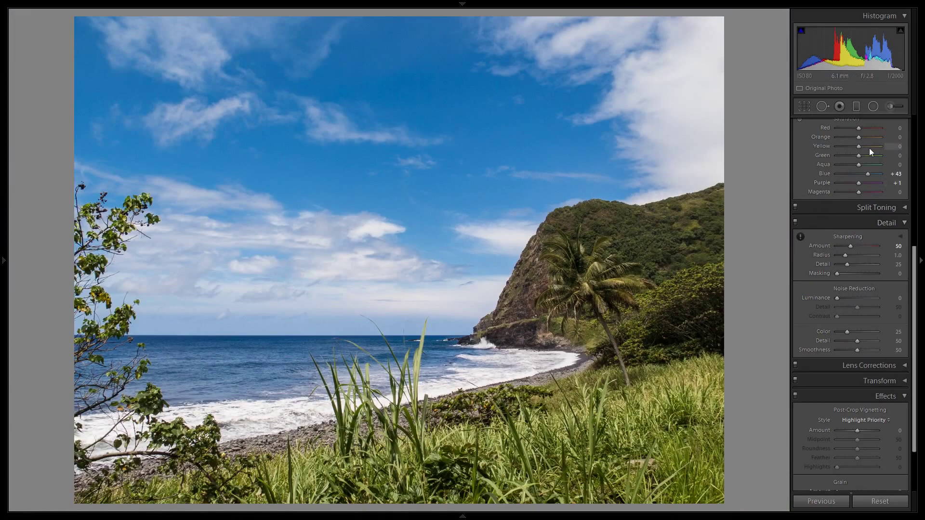
Examine the sharpened coastal photo up close across the surf, cliff and foreground grass.
left_click_drag(917, 257, 916, 307)
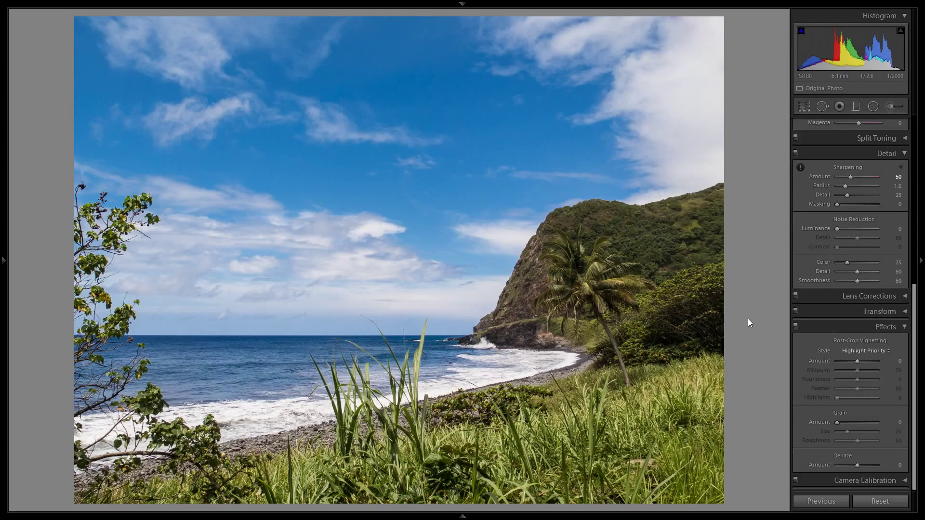
left_click(154, 417)
left_click_drag(173, 450, 402, 409)
left_click(485, 203)
left_click(520, 351)
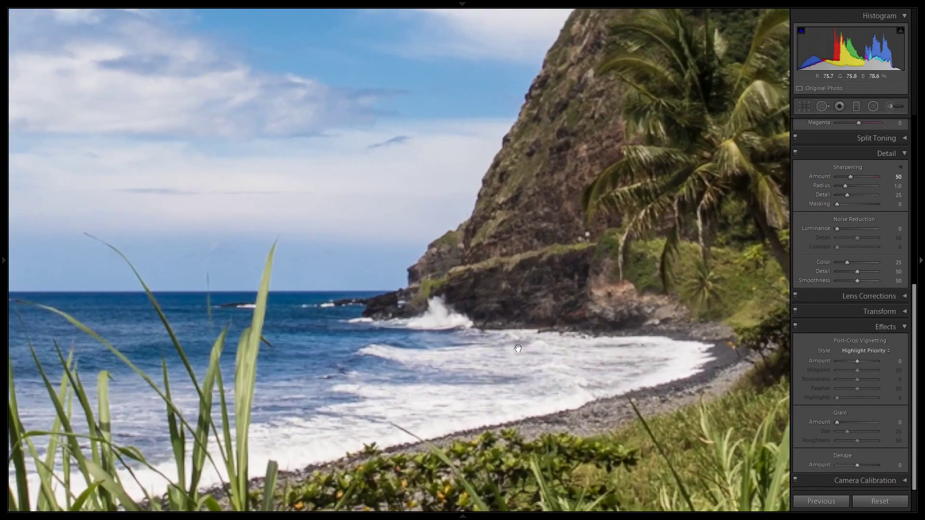
left_click_drag(509, 311, 555, 335)
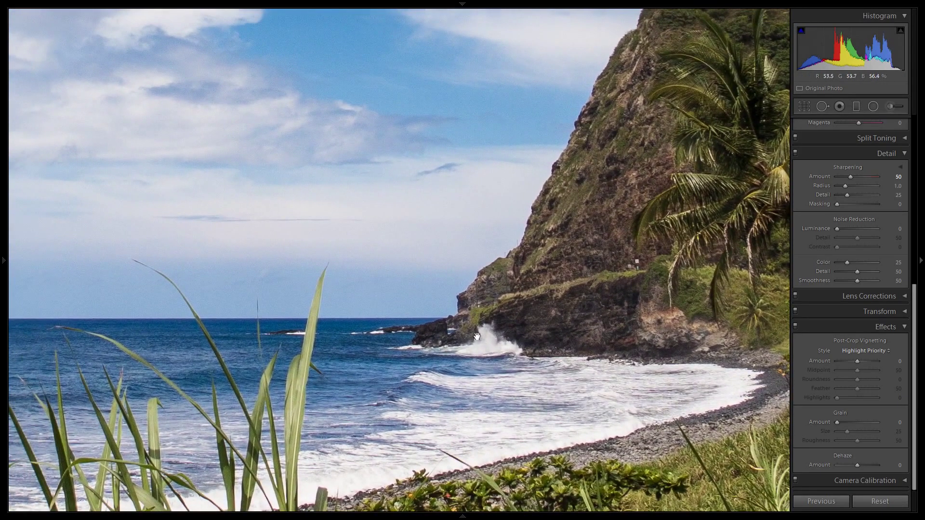
left_click_drag(524, 421, 703, 265)
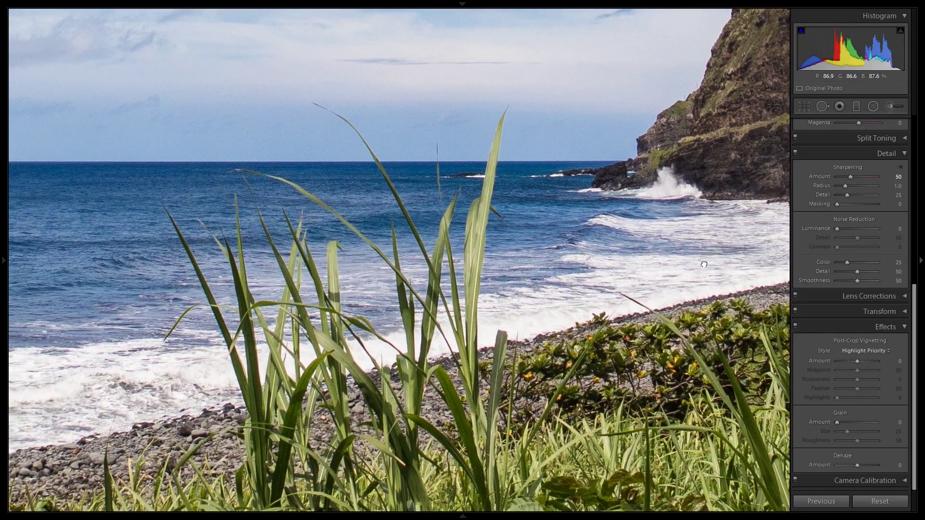
left_click(704, 264)
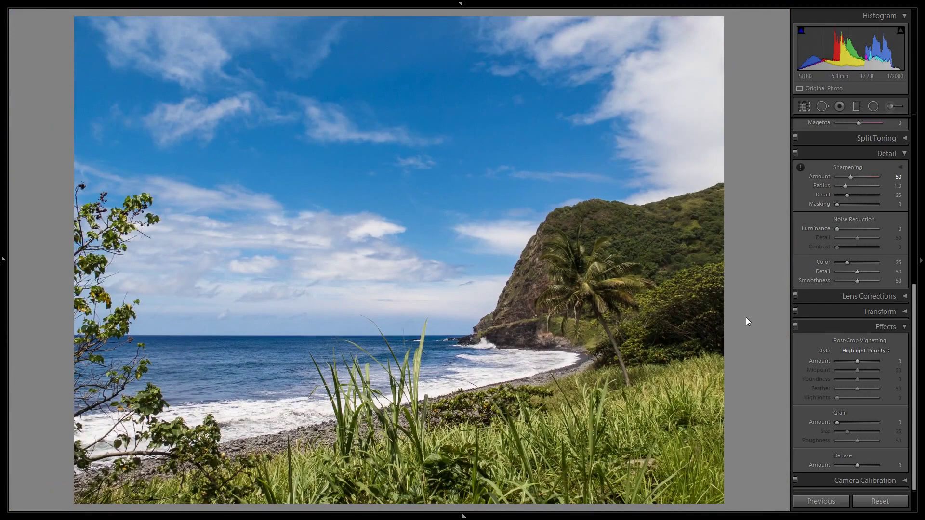
Go to the sunset seascape photo and straighten its horizon with a crop angle of -0.67.
key("Right")
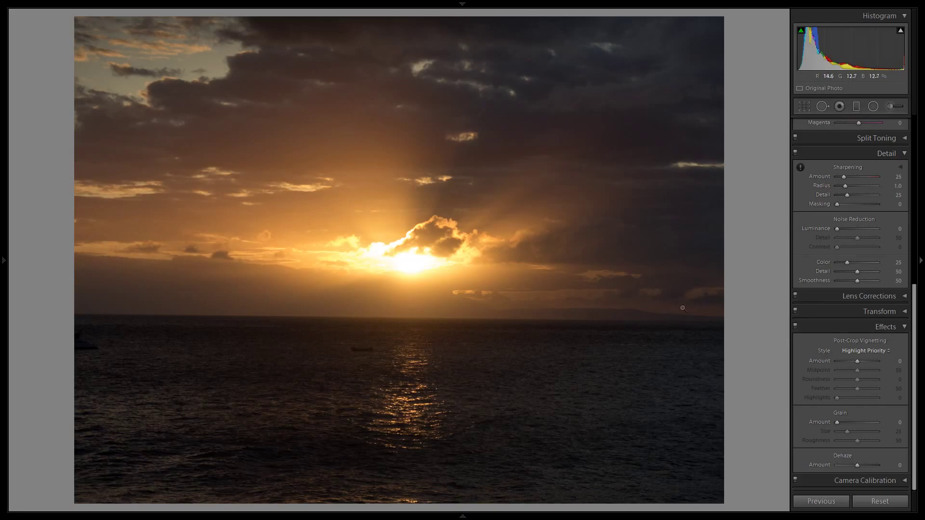
left_click(802, 106)
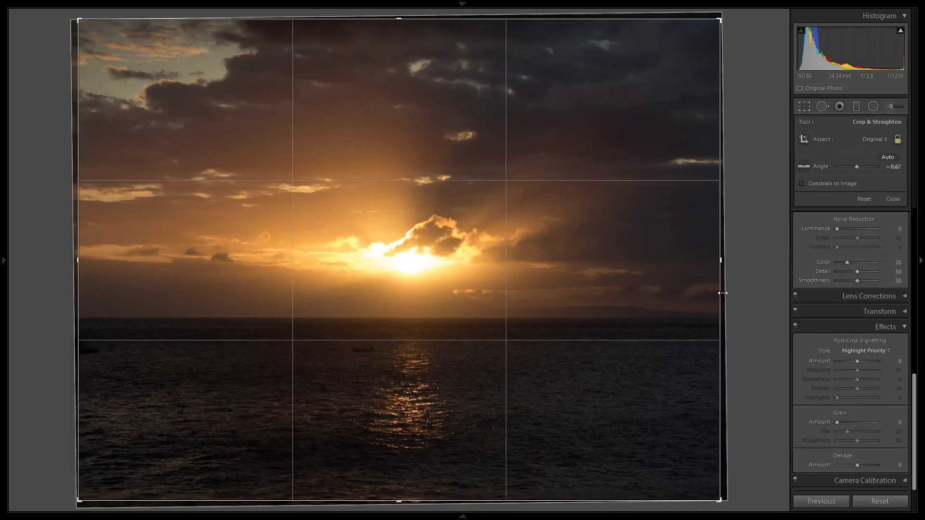
left_click(806, 106)
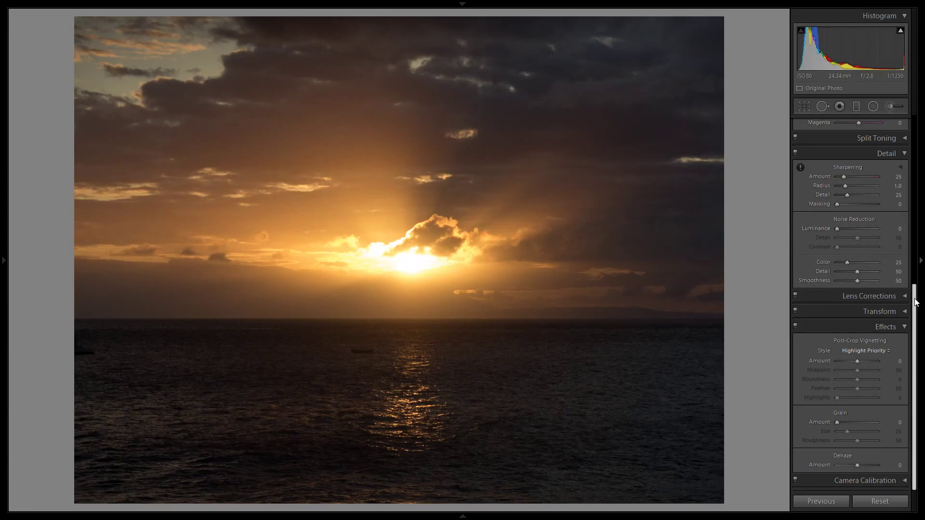
Warm the sunset photo's white balance to a Temp of 5400 and set Clarity to +26.
left_click_drag(915, 300, 916, 265)
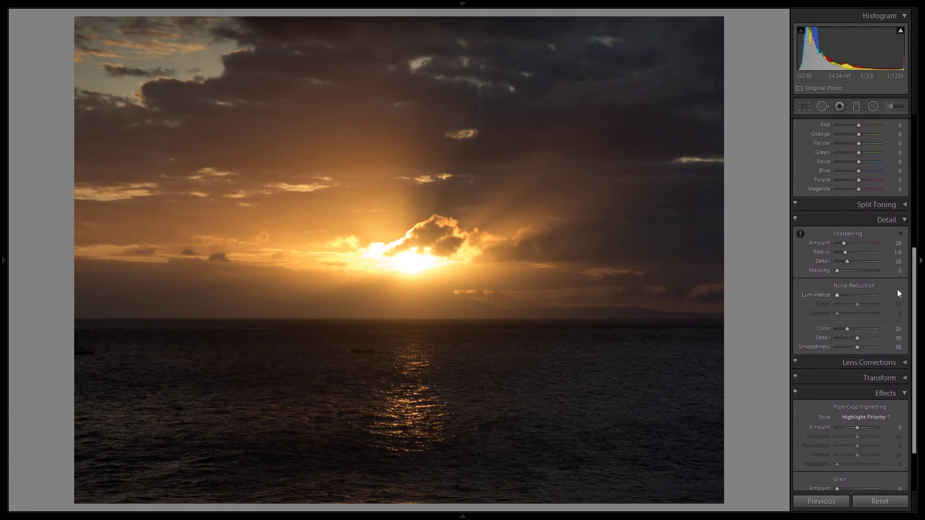
left_click_drag(915, 268, 915, 134)
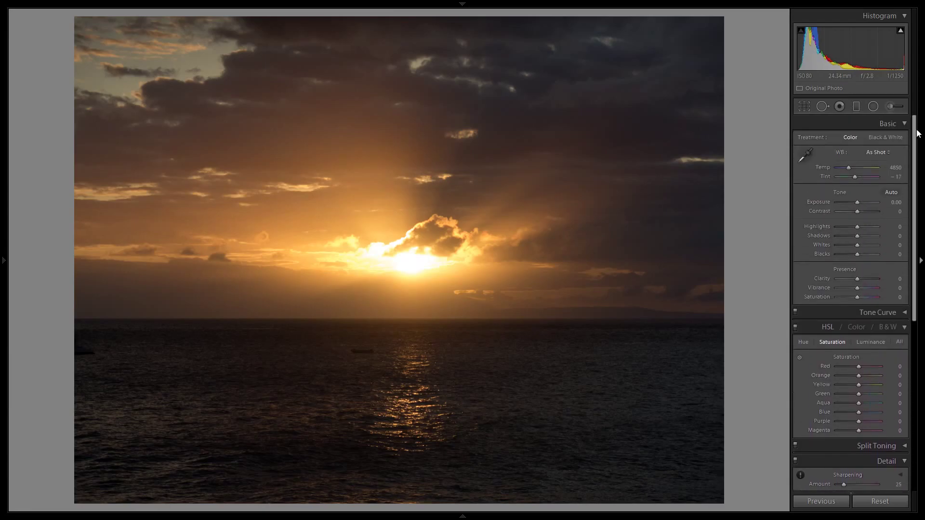
left_click_drag(896, 170, 898, 169)
left_click_drag(900, 280, 906, 280)
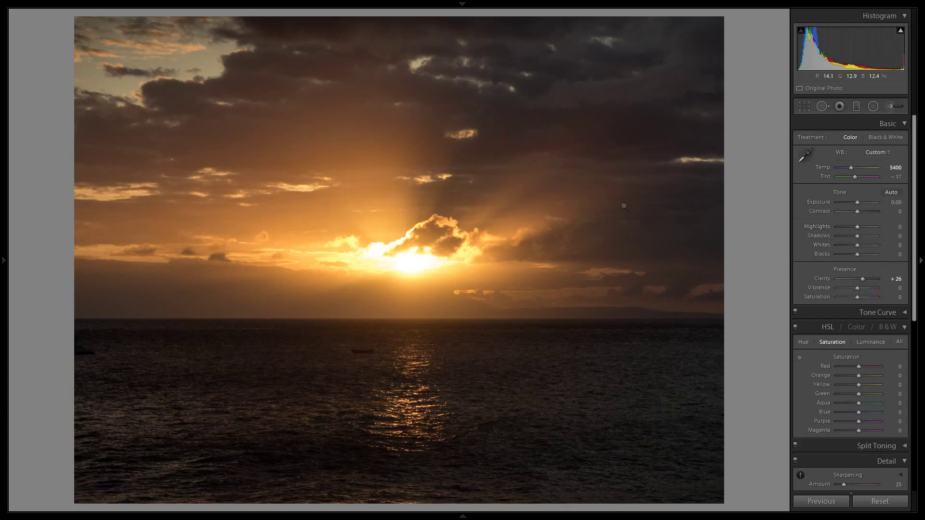
Set Vibrance to +30, compare the sunset photo with its original side by side, and check the water's reflection up close.
left_click_drag(897, 291, 899, 291)
key("y")
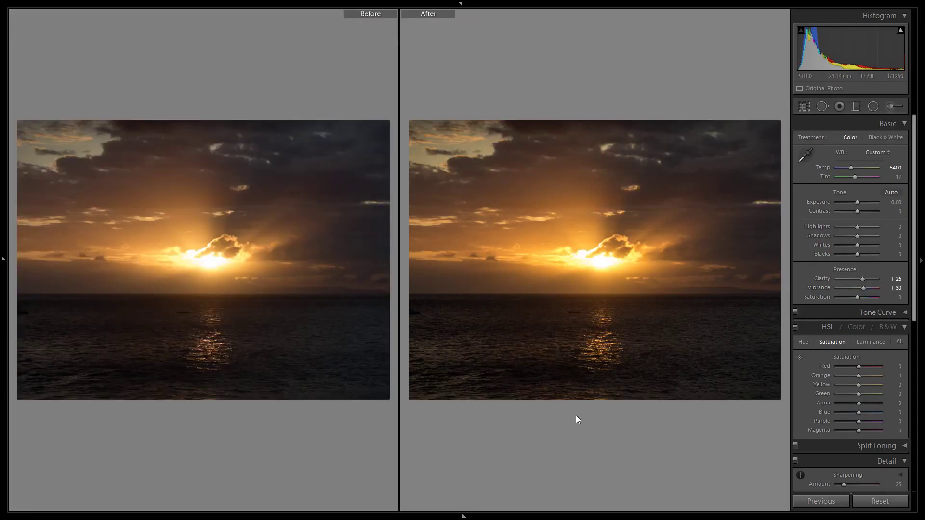
key("y")
left_click(479, 385)
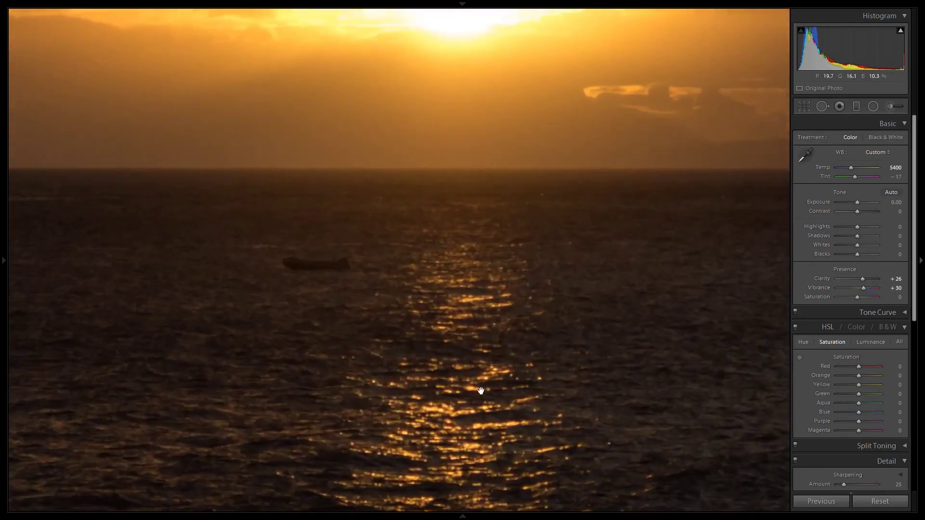
left_click_drag(481, 384, 463, 289)
left_click(463, 289)
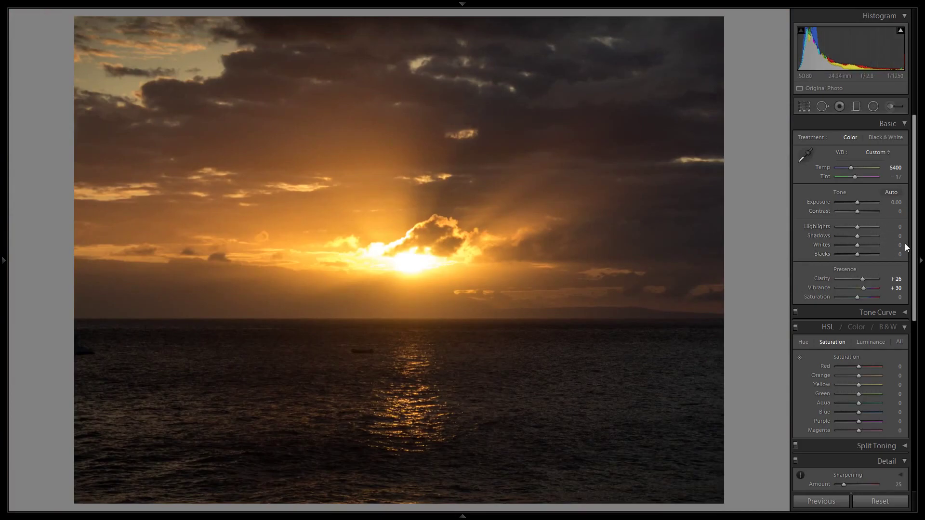
Try Shadows at +94 on the sunset photo, then settle on a subtler Shadows value of +10.
left_click_drag(898, 237, 919, 237)
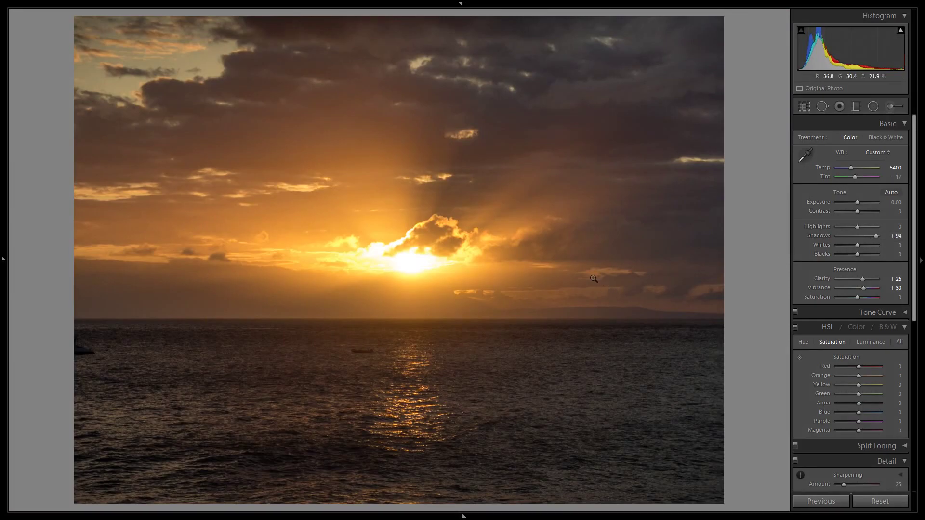
key("ctrl+z")
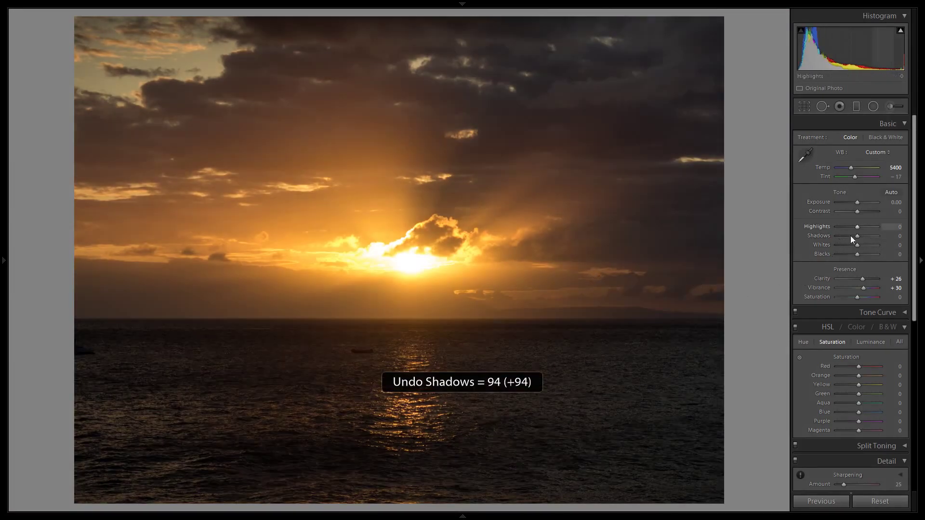
left_click_drag(898, 239, 902, 239)
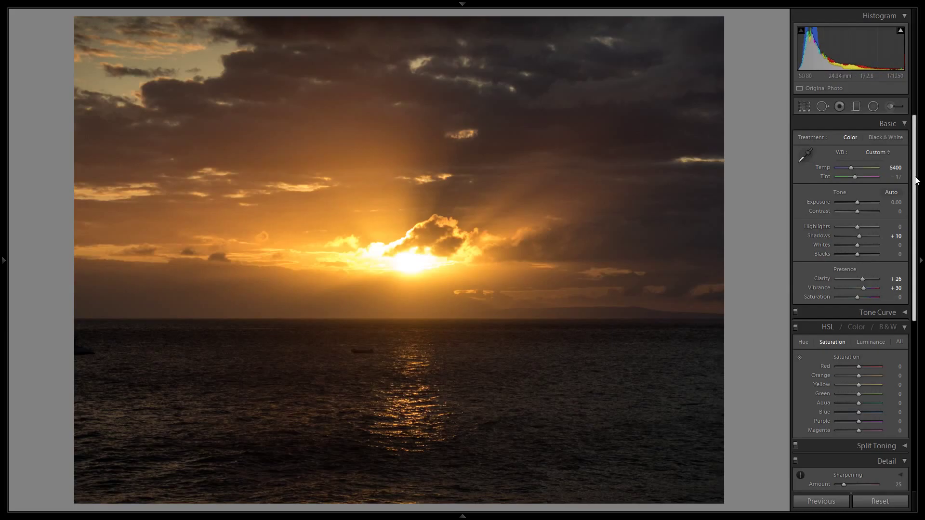
Try a post-crop vignette Amount of -5 on the sunset photo, comparing the image with and without it.
scroll(916, 181, "down", 10)
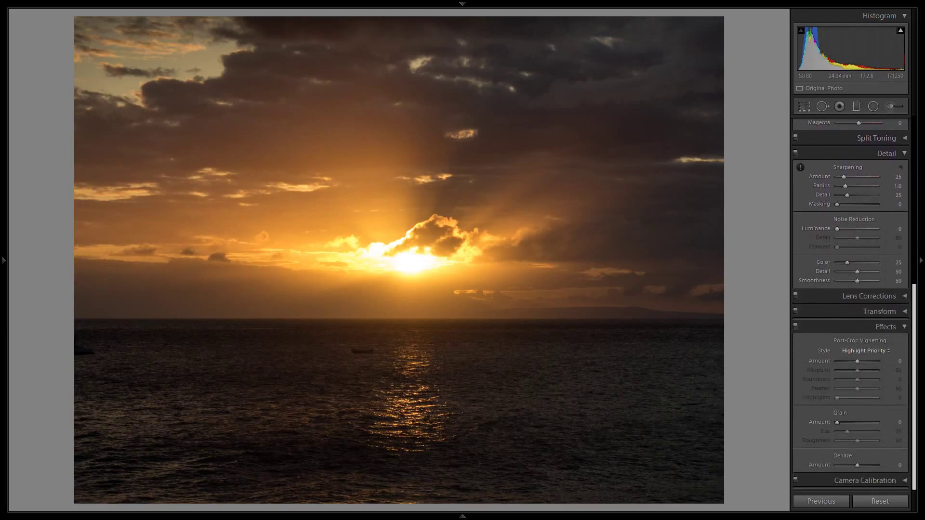
scroll(909, 351, "up", 8)
scroll(910, 350, "down", 8)
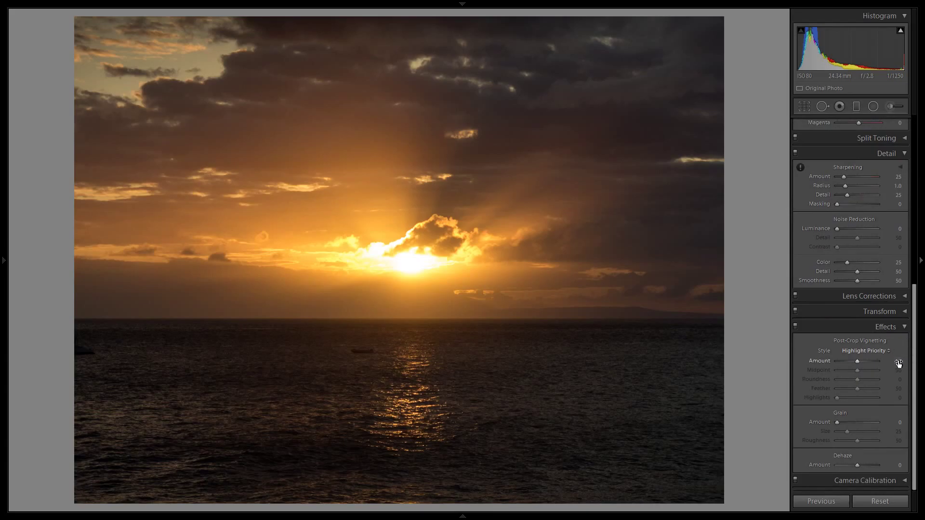
mouse_move(899, 364)
left_mouse_down()
mouse_move(878, 364)
mouse_move(893, 363)
left_mouse_up()
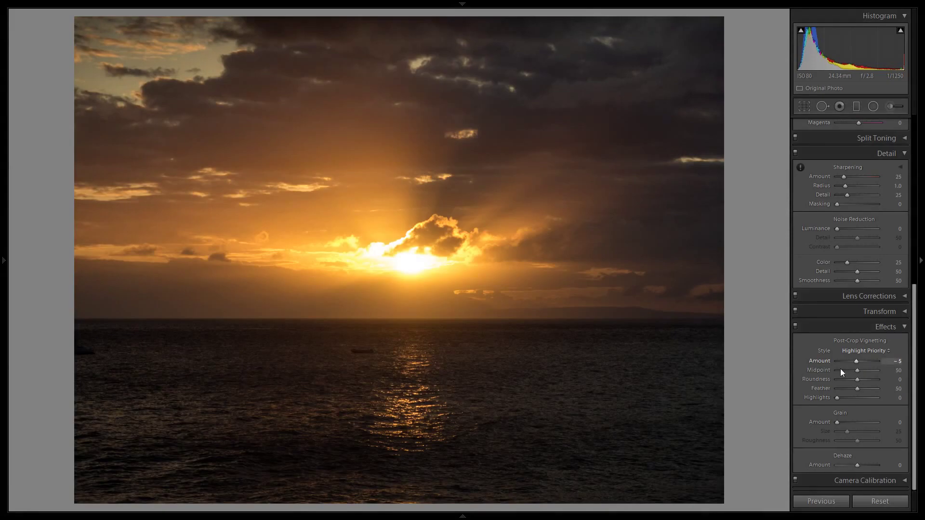
key("ctrl+z")
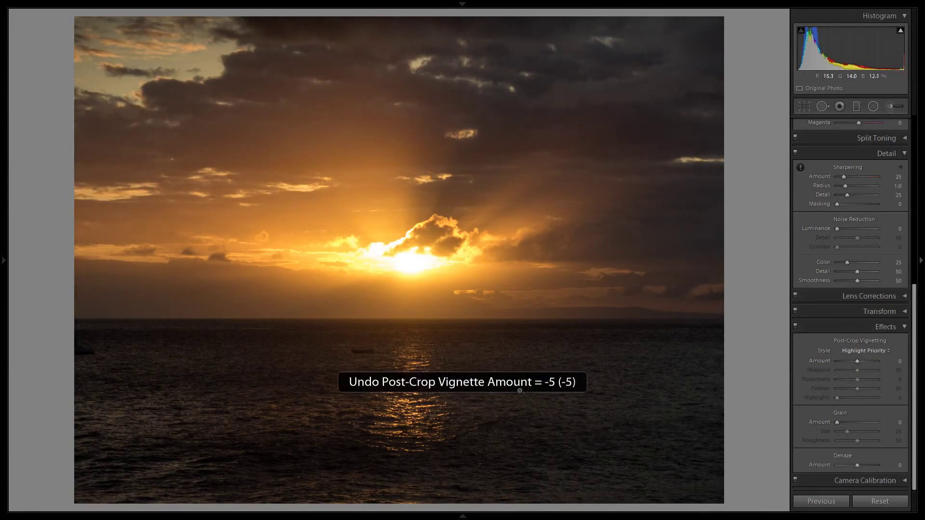
key("ctrl+y")
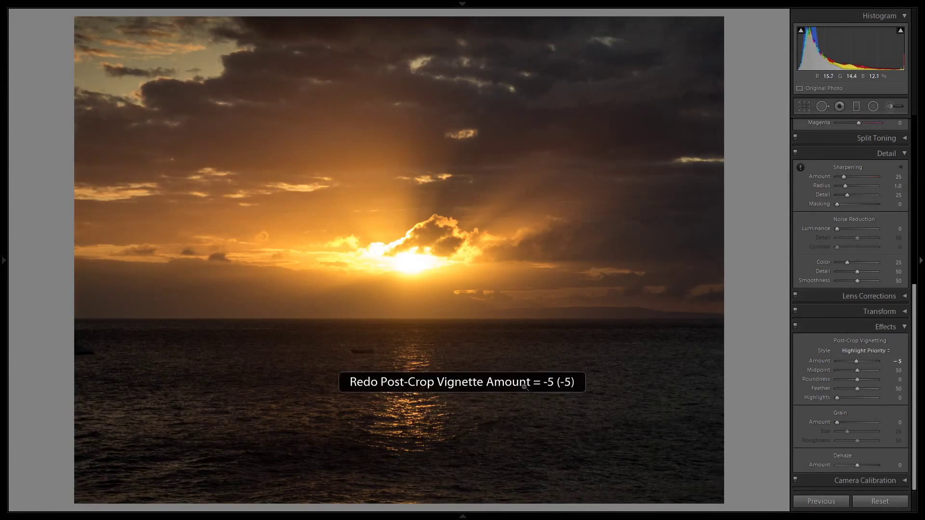
key("ctrl+z")
key("ctrl+y")
key("ctrl+z")
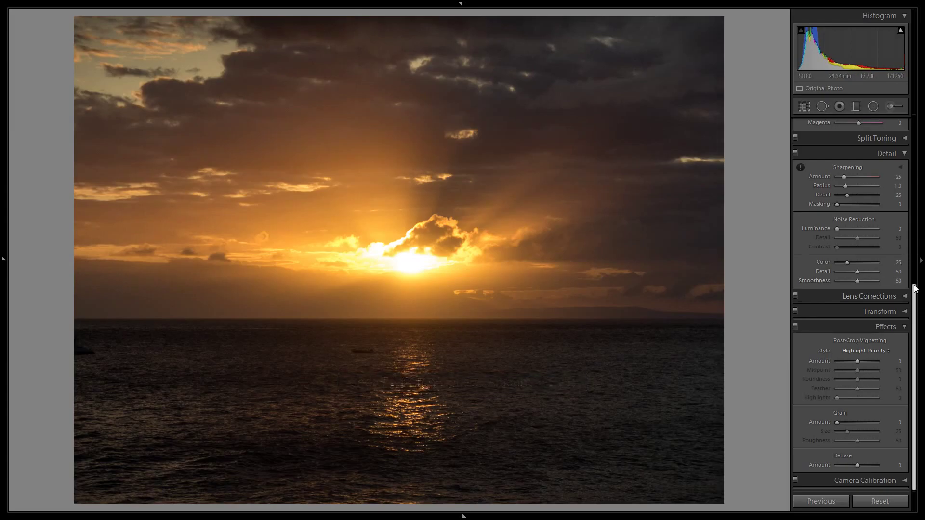
left_click_drag(915, 295, 923, 127)
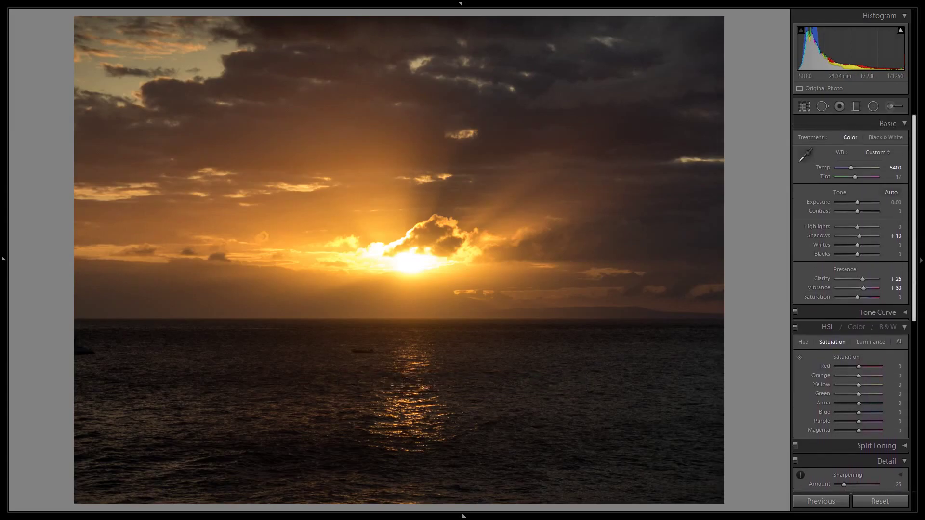
Examine the sunset sky at close range, covering the sun, the glowing cloud edges and the darker clouds around them.
left_click(484, 249)
key("ctrl+equal")
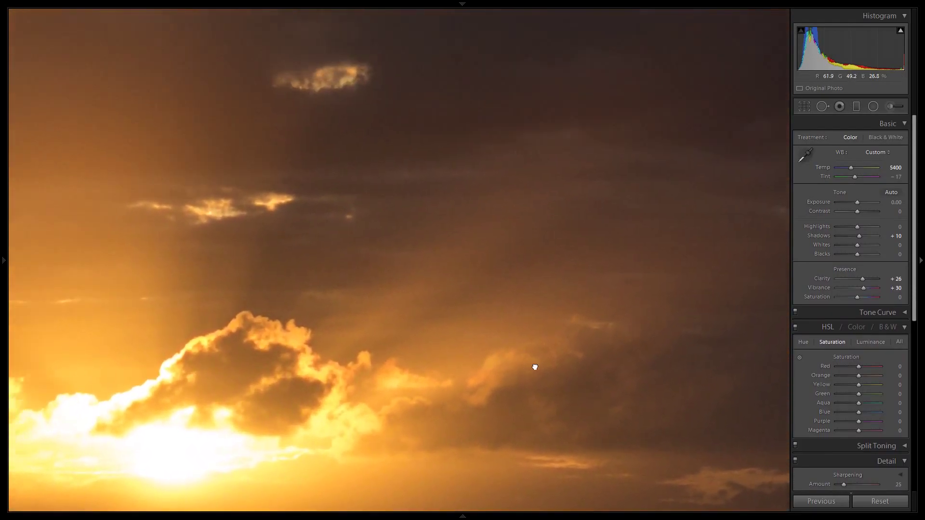
scroll(534, 367, "up", 6)
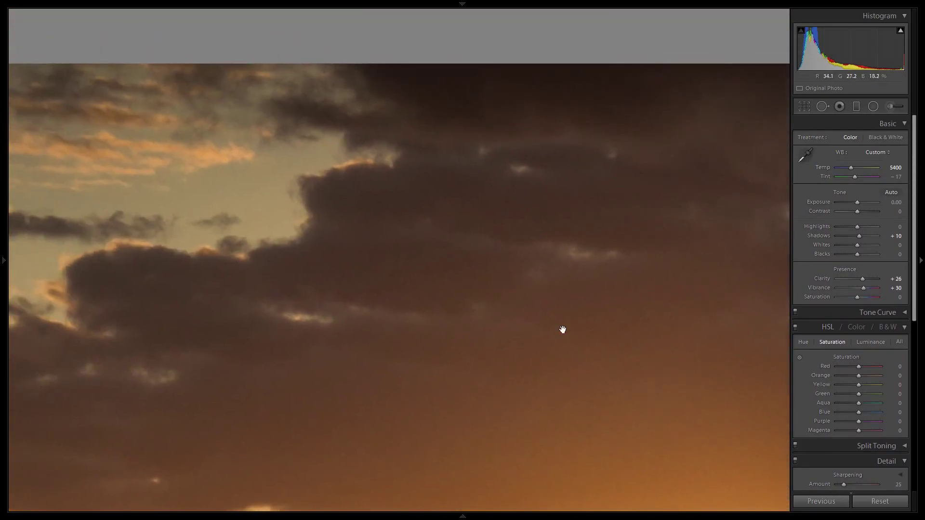
left_click(421, 290)
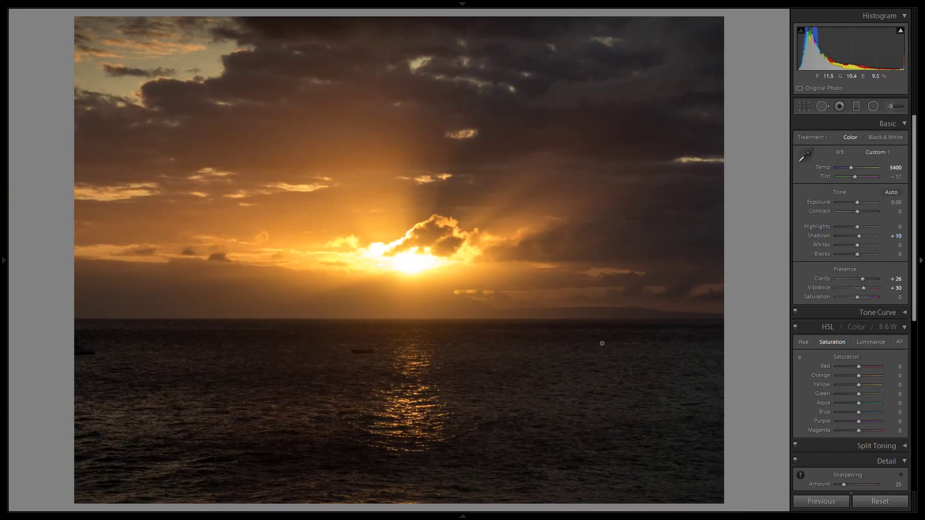
left_click(576, 285)
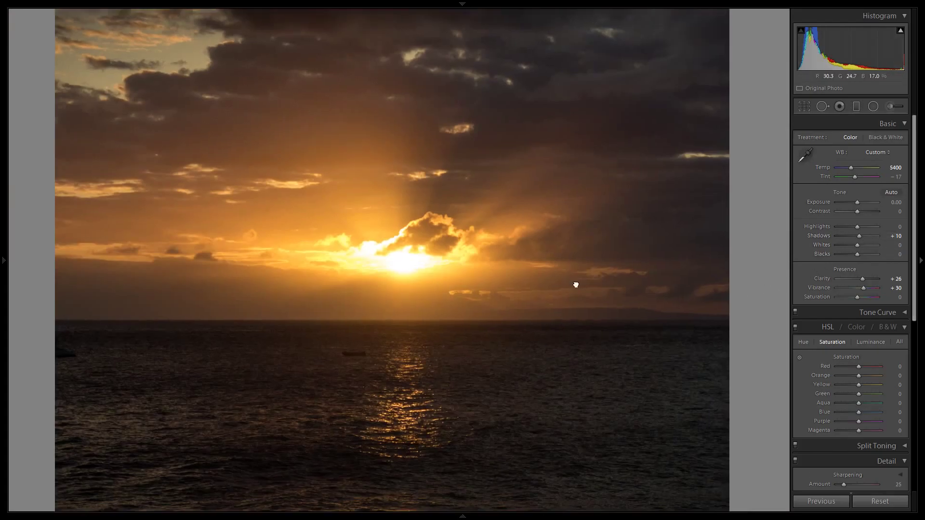
left_click_drag(287, 325, 602, 327)
left_click_drag(310, 285, 609, 320)
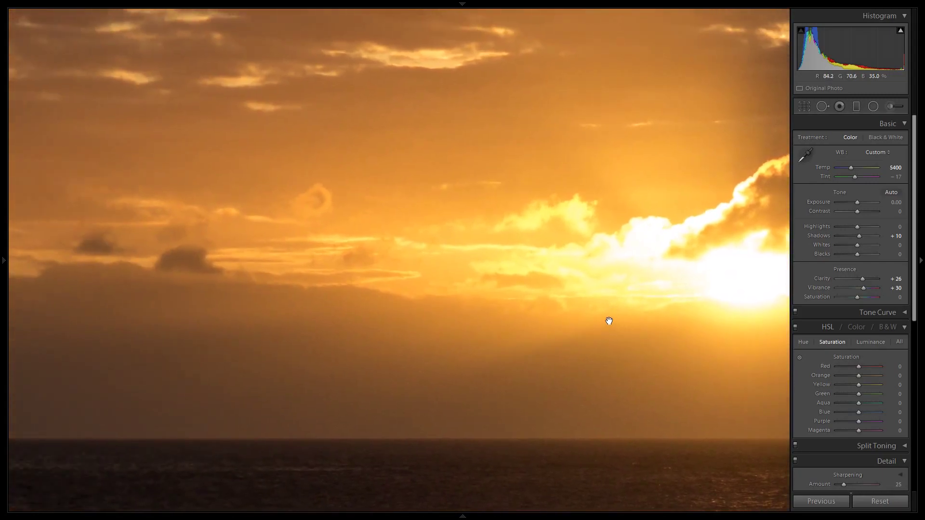
left_click_drag(568, 252, 279, 283)
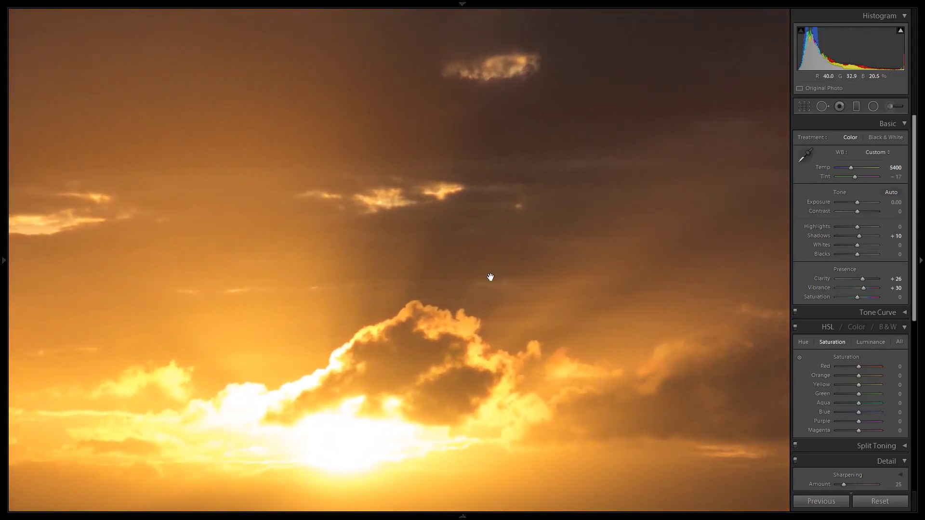
left_click_drag(499, 274, 376, 388)
left_click_drag(514, 318, 320, 208)
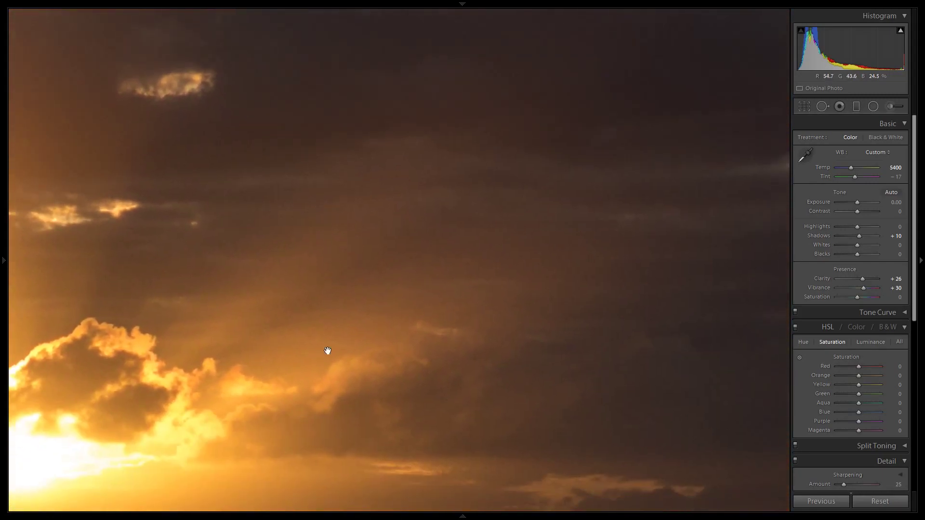
left_click_drag(327, 350, 440, 291)
left_click(440, 291)
Examine the sea surface with its golden reflection and the clouds in the sky's upper-left area at close range.
left_click(437, 393)
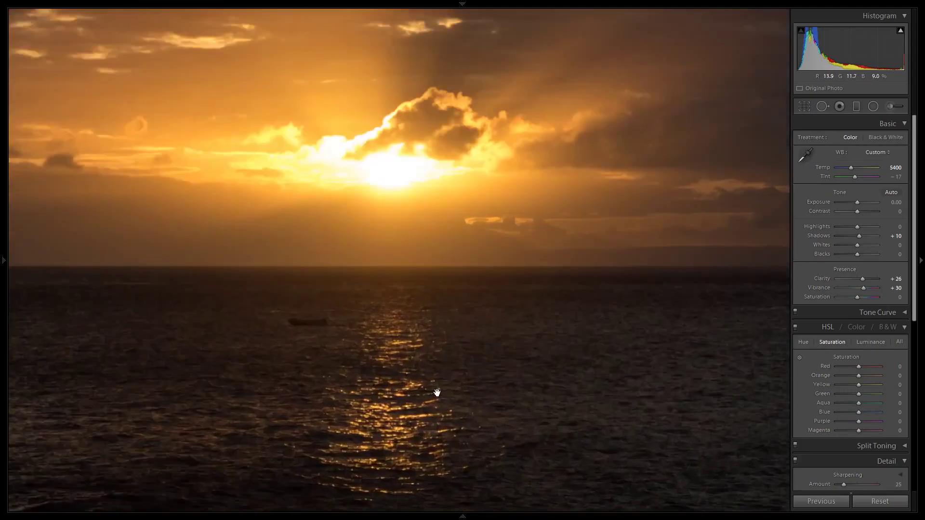
left_click_drag(298, 408, 619, 217)
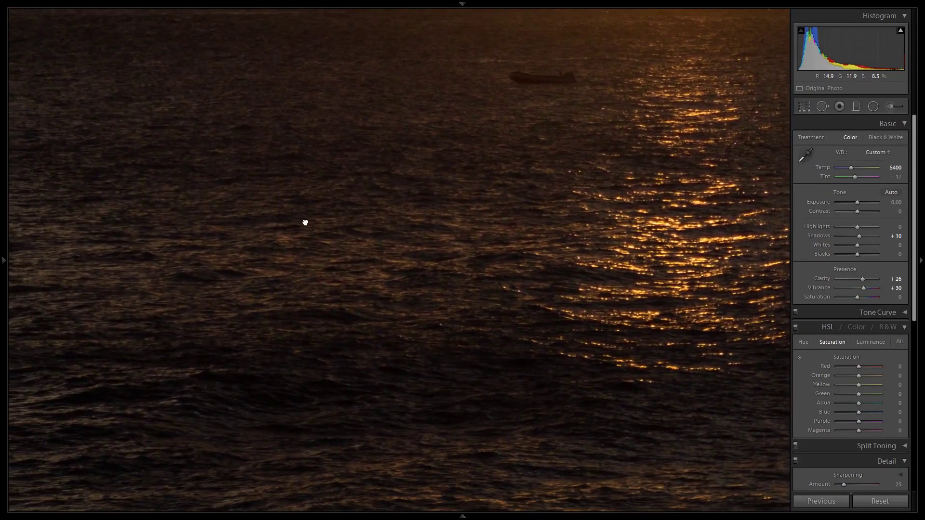
left_click_drag(305, 222, 534, 440)
left_click_drag(582, 223, 425, 405)
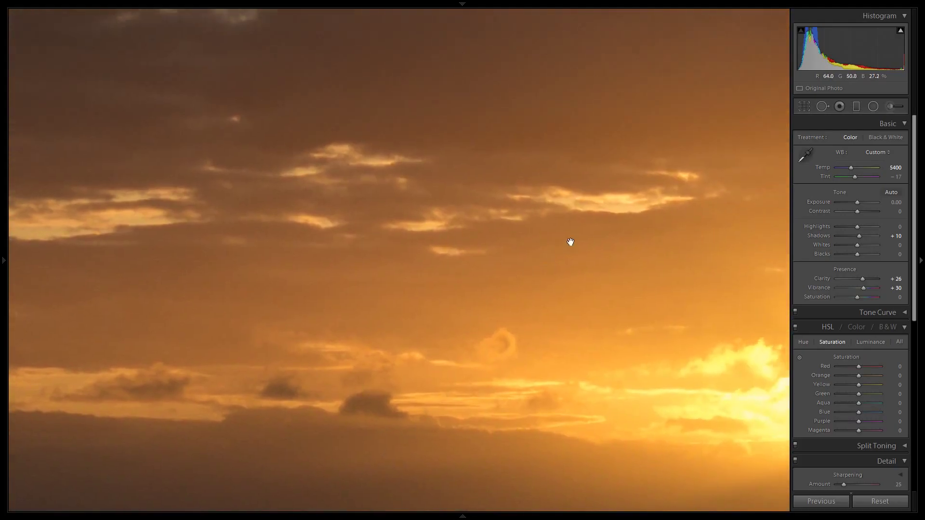
left_click_drag(570, 242, 504, 431)
left_click_drag(482, 241, 487, 294)
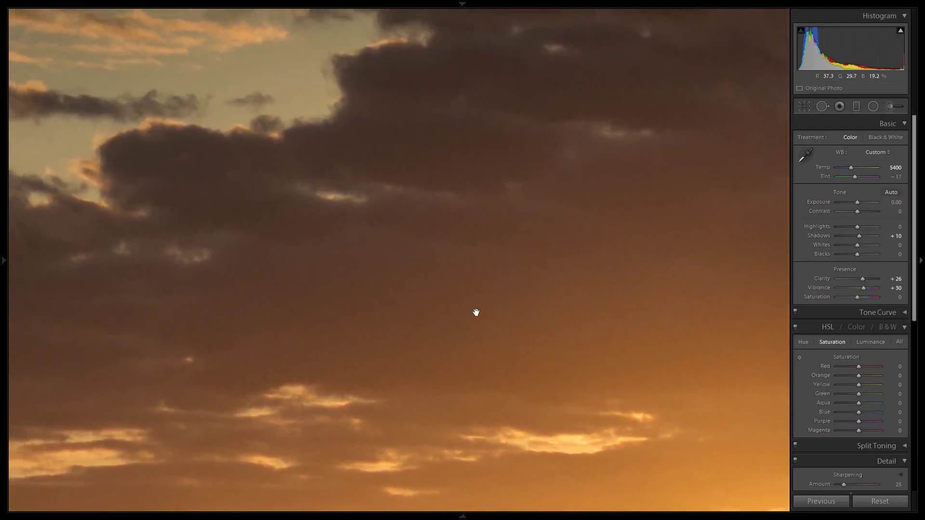
left_click_drag(440, 270, 462, 262)
left_click(545, 293)
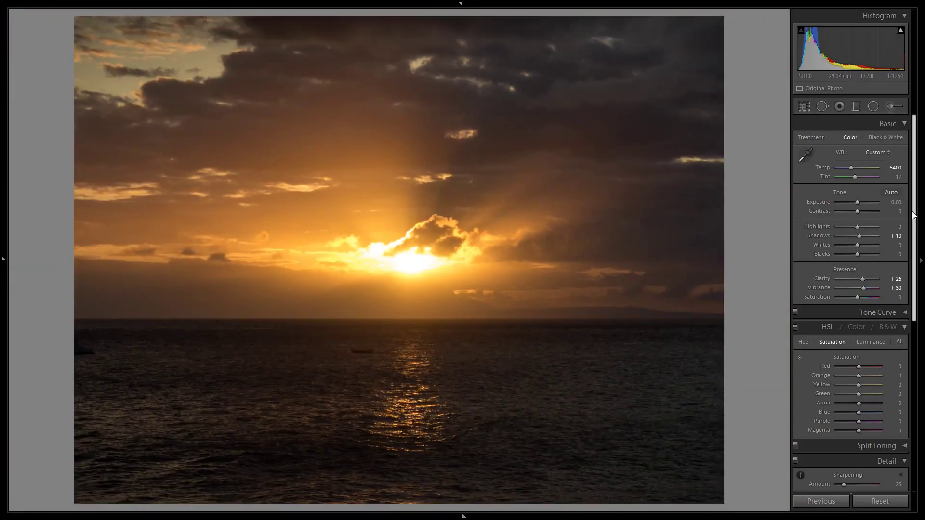
Set the Sharpening Amount to 37 and check the effect on the upper clouds up close.
scroll(914, 218, "down", 10)
left_click_drag(897, 201, 902, 201)
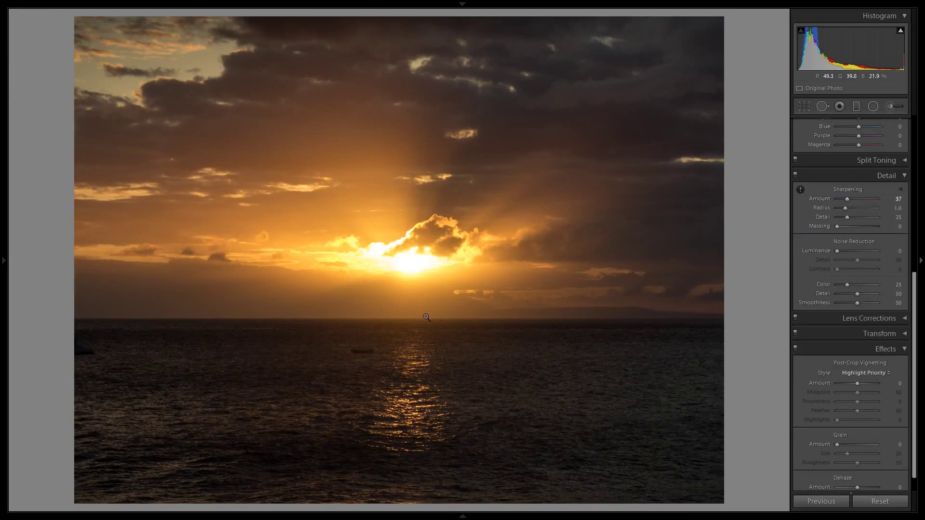
left_click(428, 236)
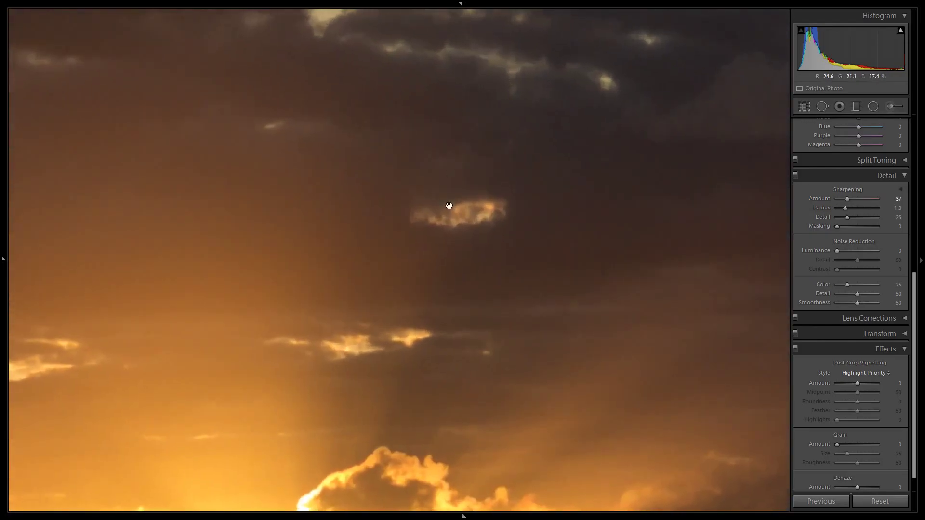
left_click_drag(545, 117, 529, 275)
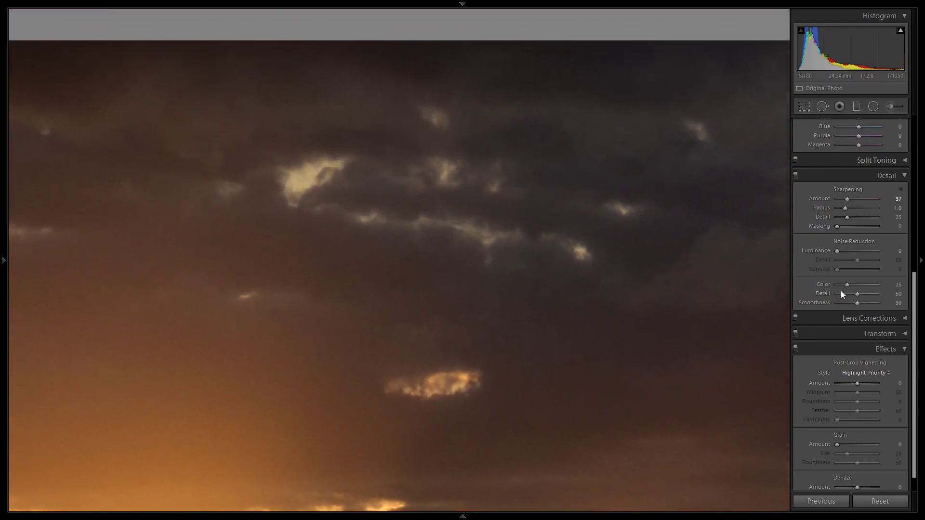
key("ctrl+minus")
left_click(762, 302)
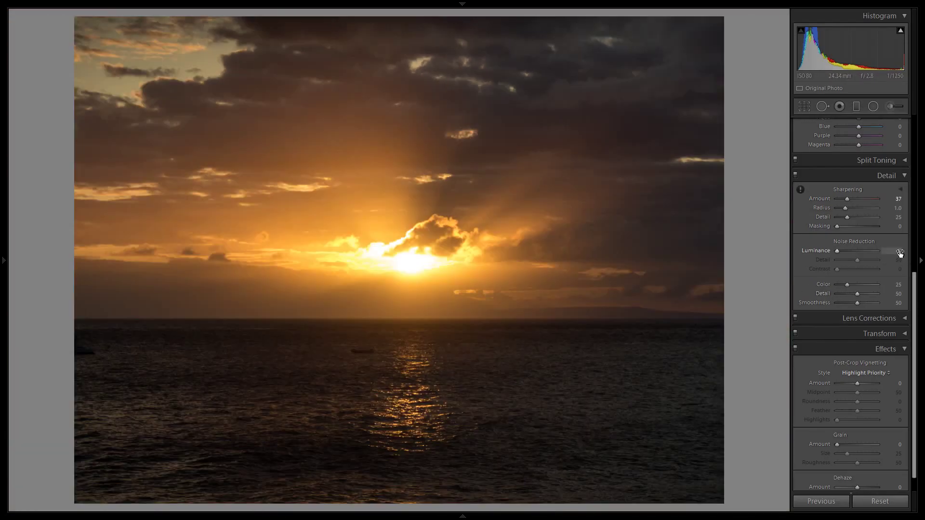
Set Luminance noise reduction to 4 while viewing the dark clouds up close, and compare the sunset photo with its original.
key("z")
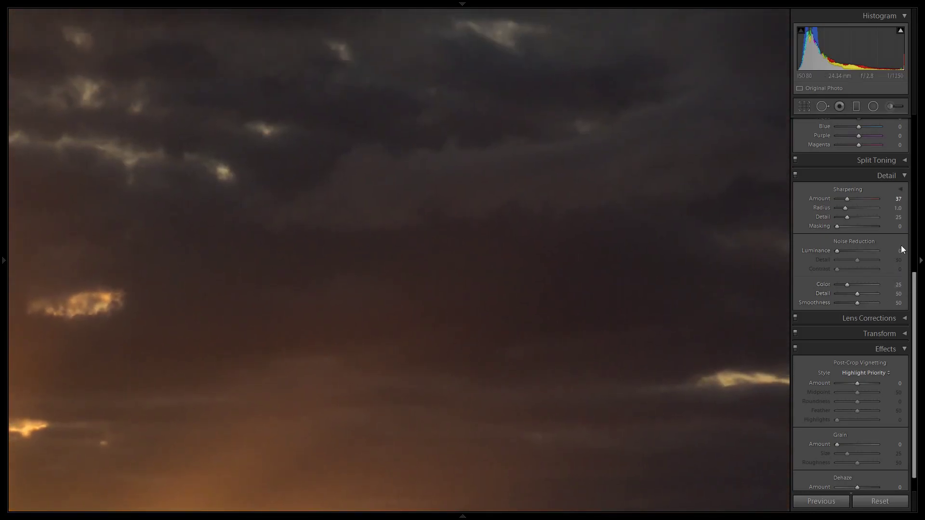
left_click_drag(899, 253, 902, 253)
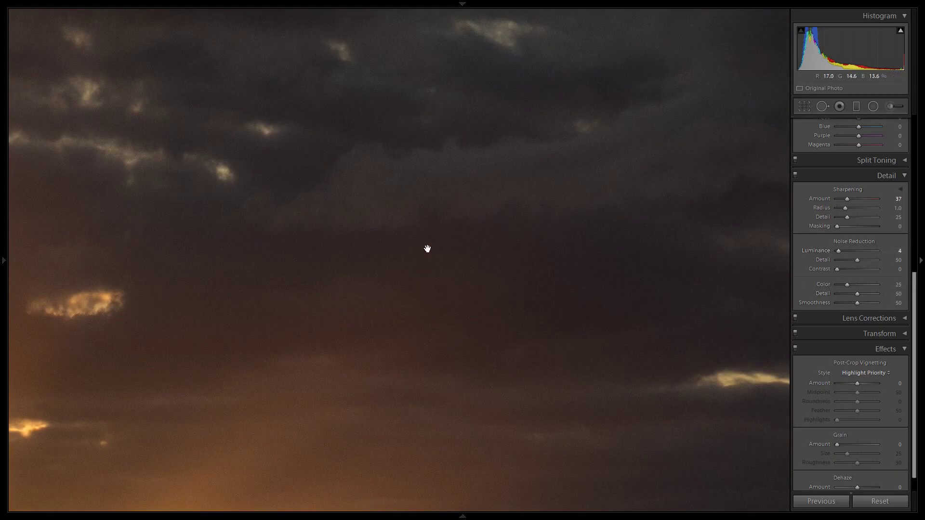
key("ctrl+z")
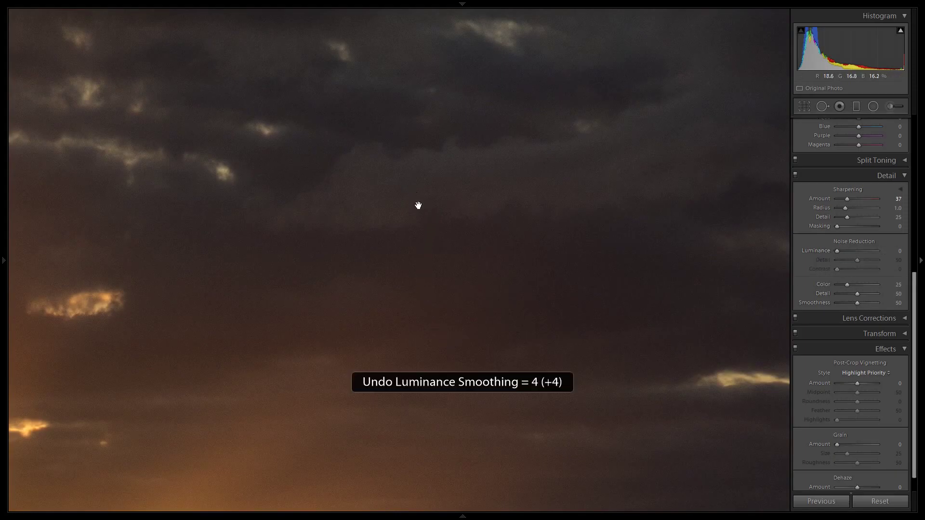
key("ctrl+y")
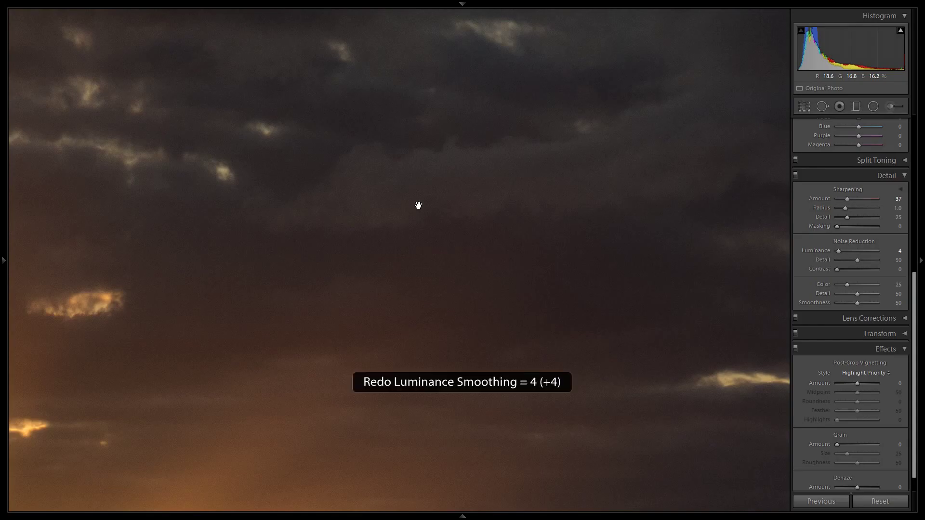
left_click(369, 201)
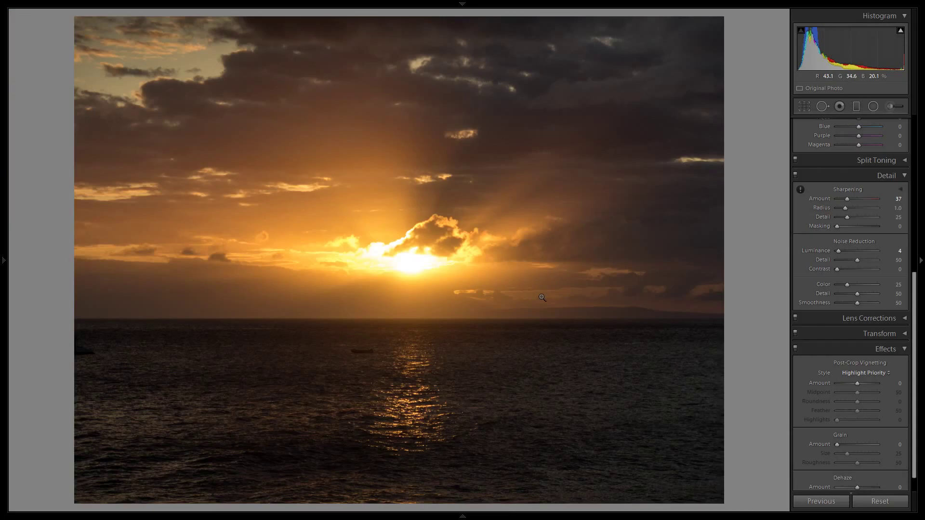
key("y")
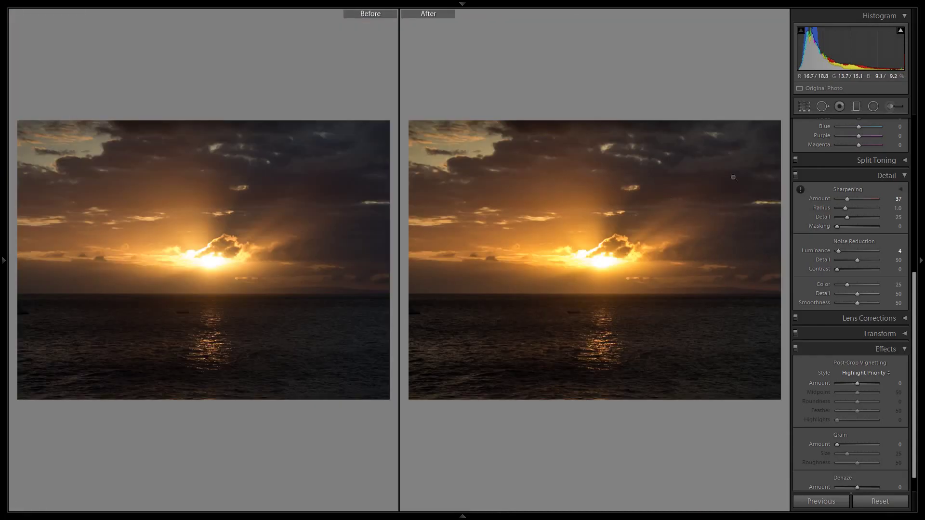
Set the sunset photo's Temp to 6300 and check the sun and its surrounding clouds up close.
left_click_drag(914, 284, 912, 120)
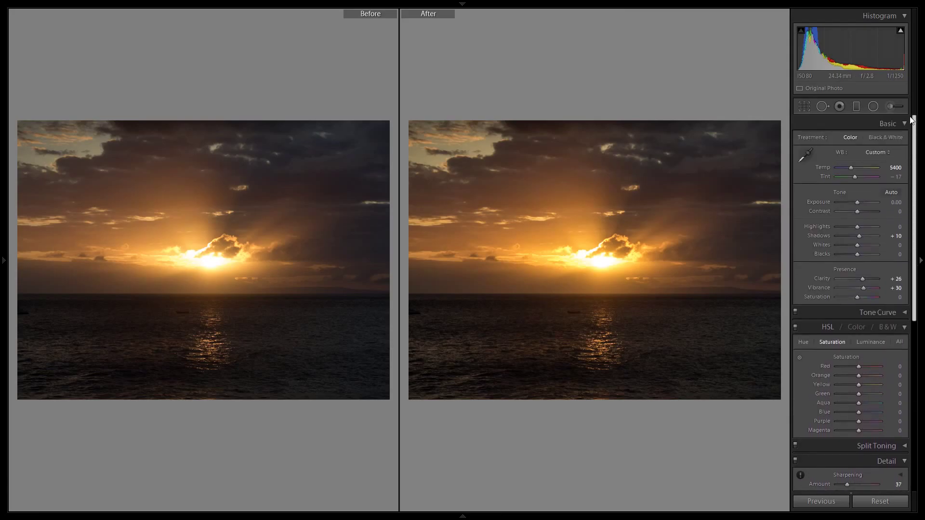
left_click_drag(850, 167, 855, 167)
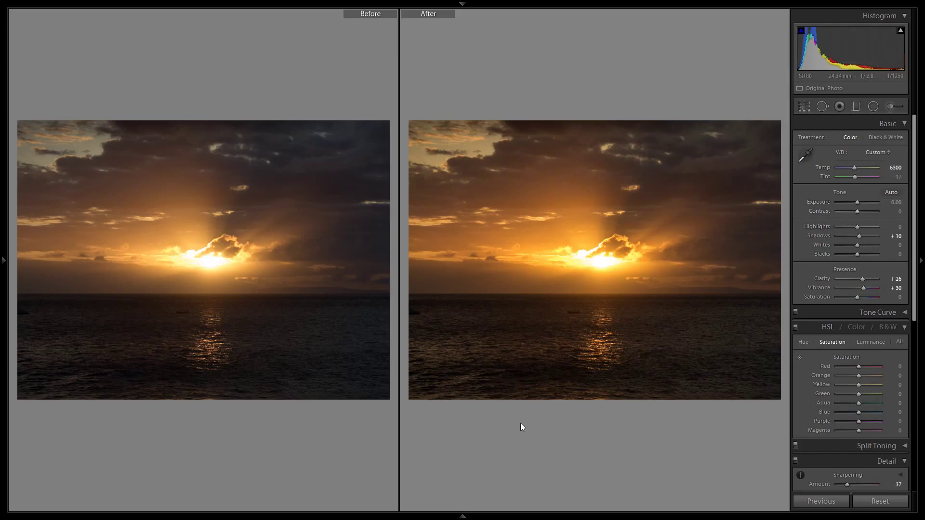
left_click(603, 254)
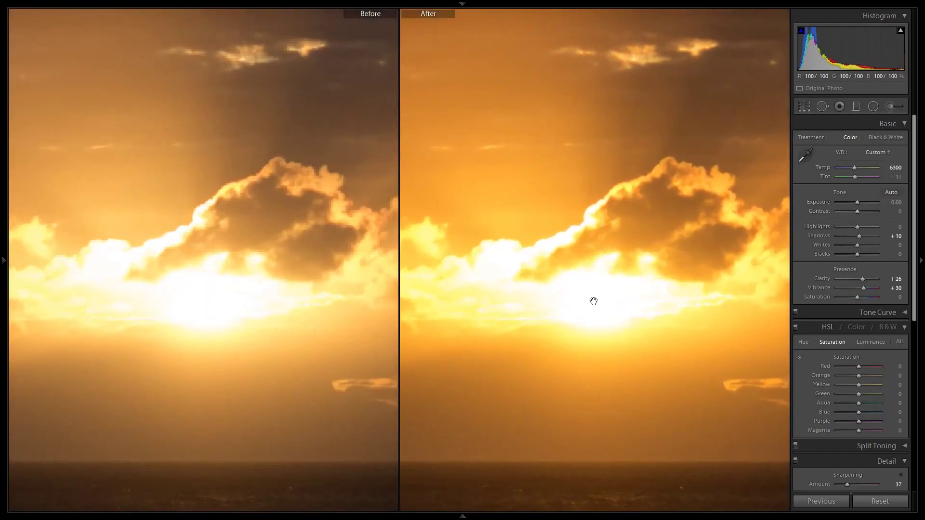
left_click(634, 259)
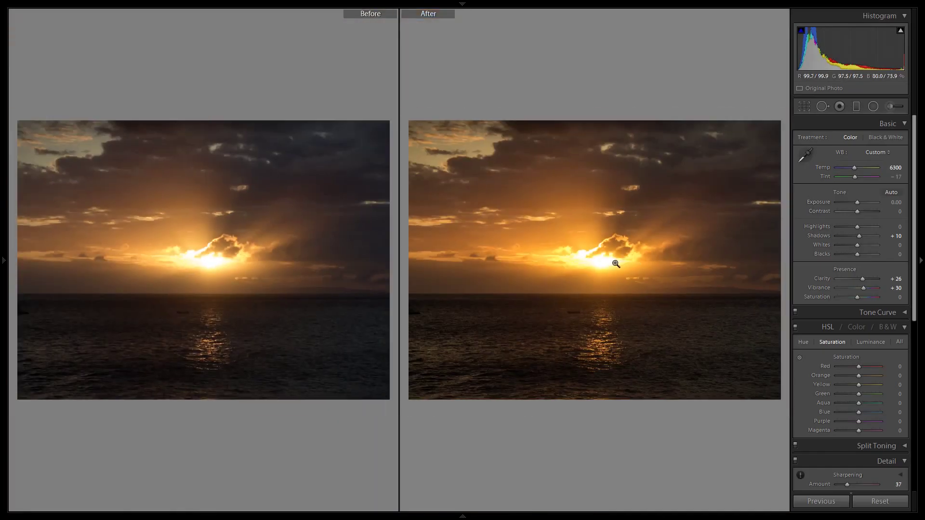
Turn on the clipping overlay, leave the before/after comparison and set Highlights to -20 while viewing the sun up close.
key("j")
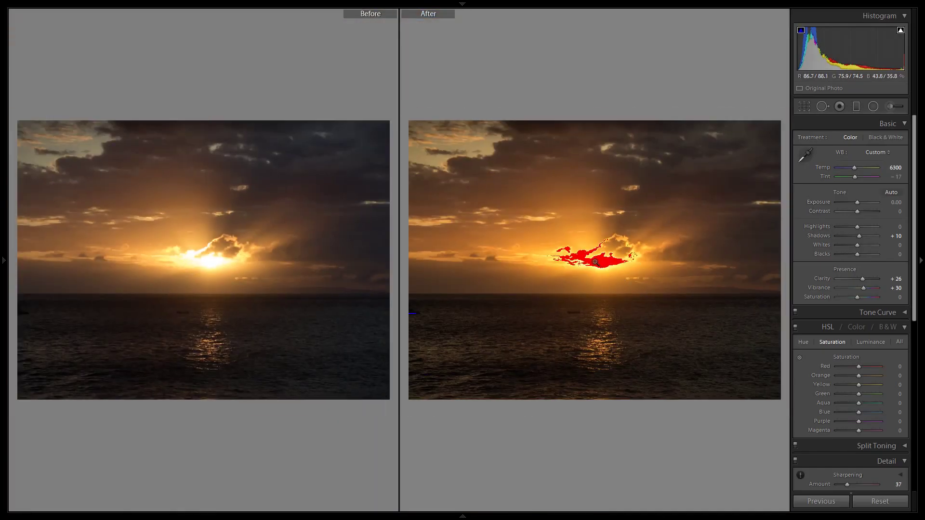
left_click(628, 265)
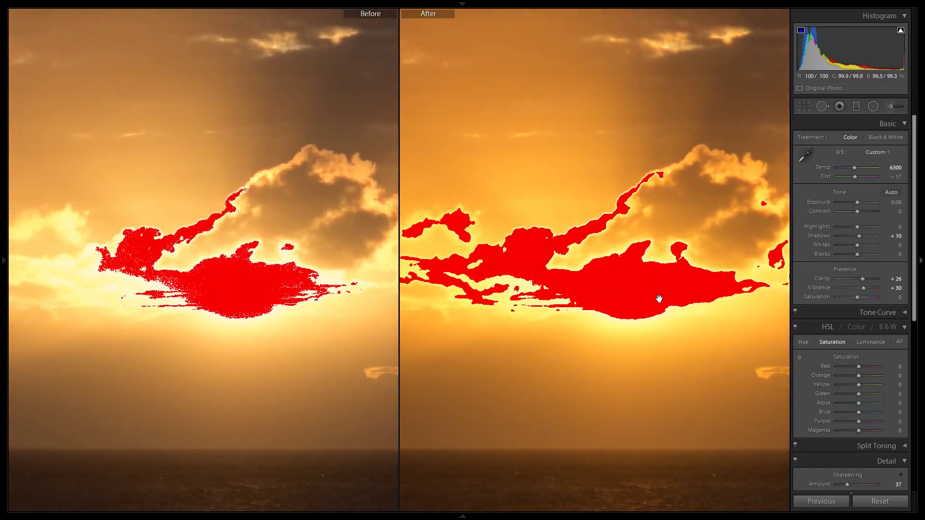
key("y")
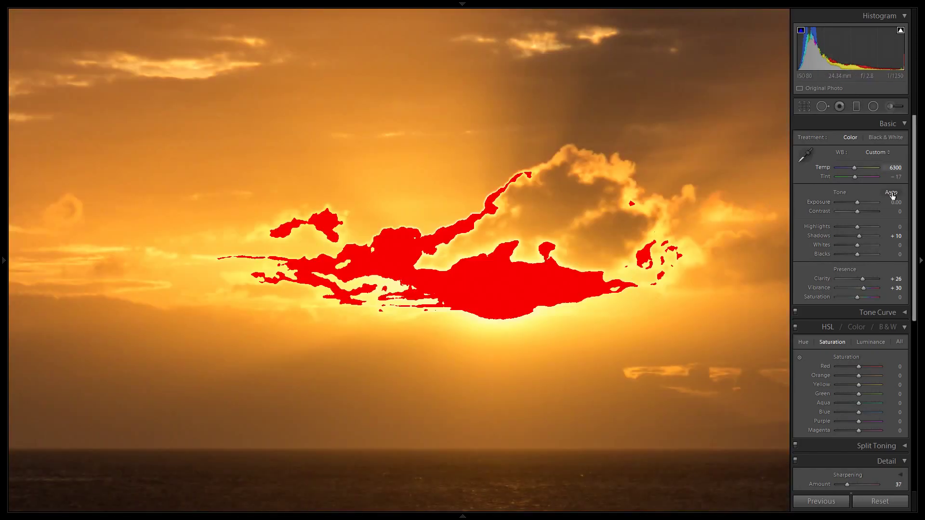
left_click_drag(897, 227, 873, 226)
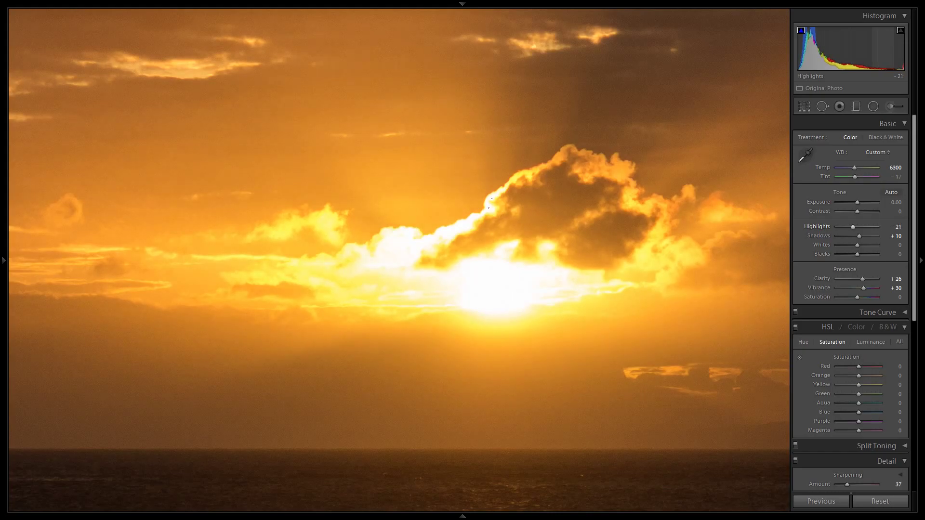
key("Up")
key("Up")
key("Up")
key("Up")
key("Down")
left_click(500, 266)
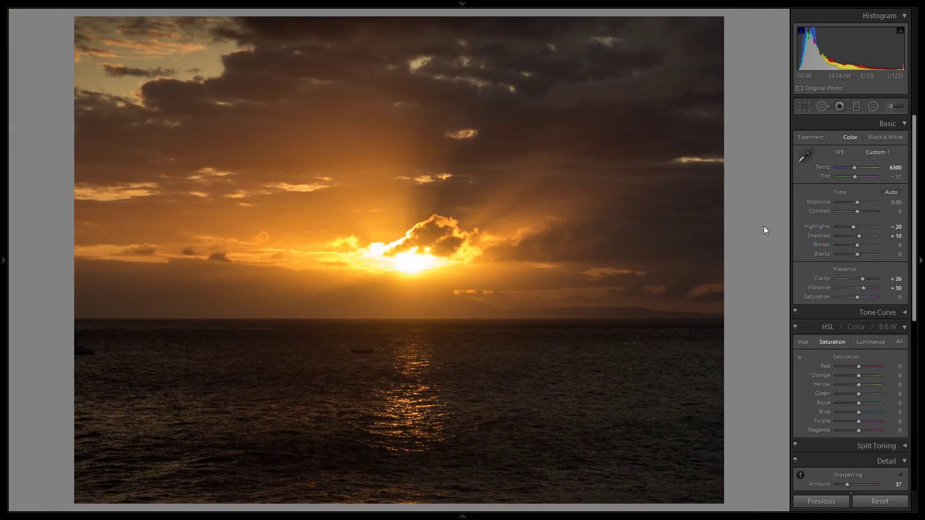
Go to the next photo, the city at dusk, and examine its dark buildings and lit streets at close range.
key("Right")
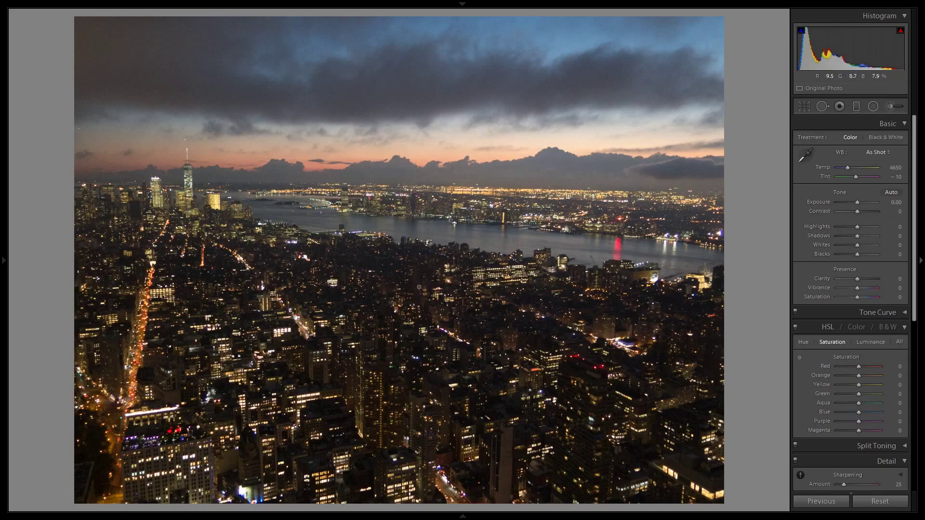
left_click(395, 308)
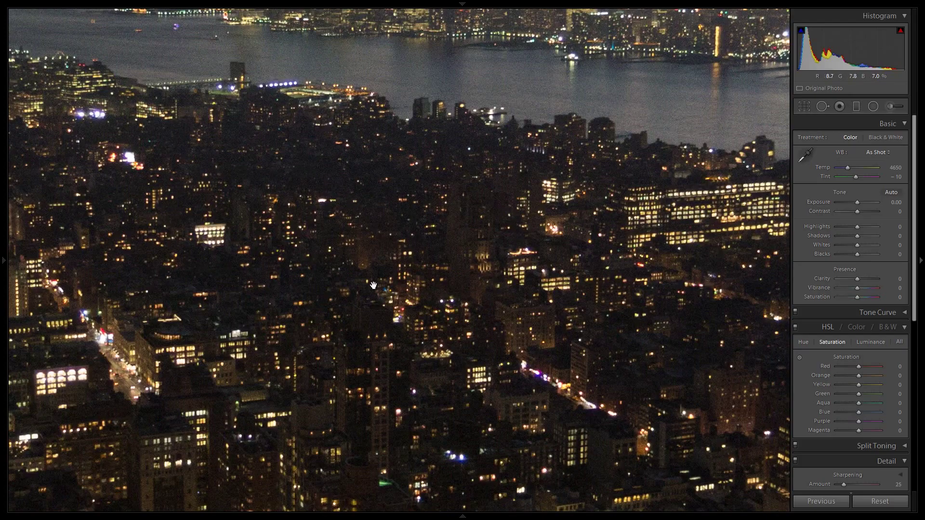
left_click_drag(258, 223, 362, 249)
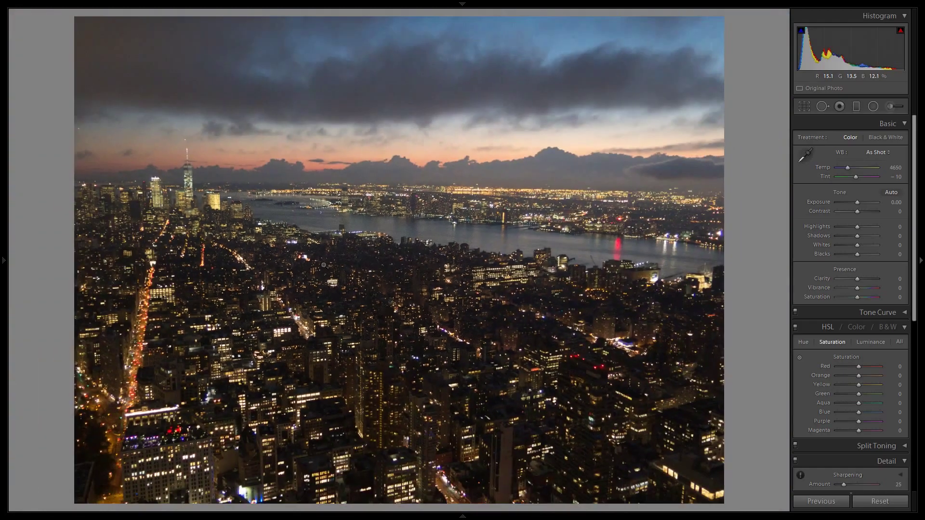
left_click(324, 265)
left_click(239, 254)
left_click_drag(218, 337, 446, 326)
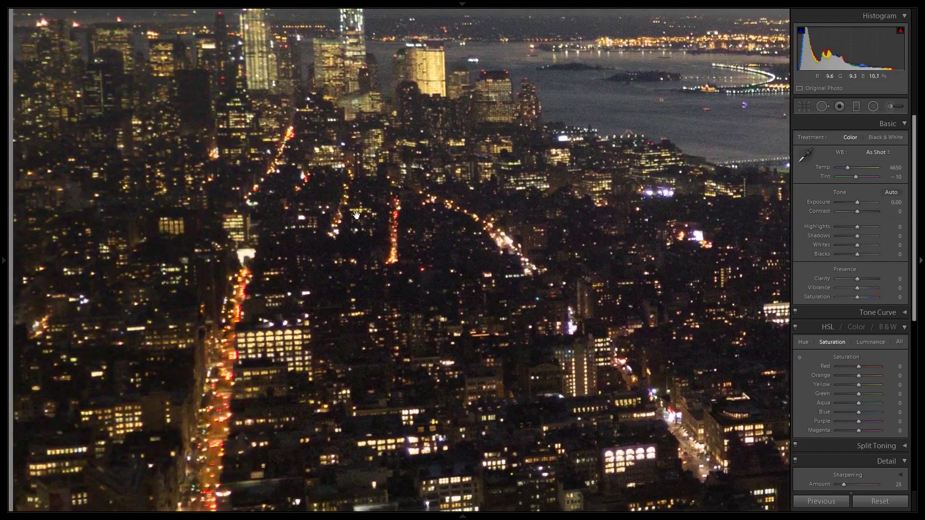
left_click_drag(356, 216, 405, 328)
Examine the skyline with the tall tower, the river and the far shore of the city photo at close range.
left_click(365, 199)
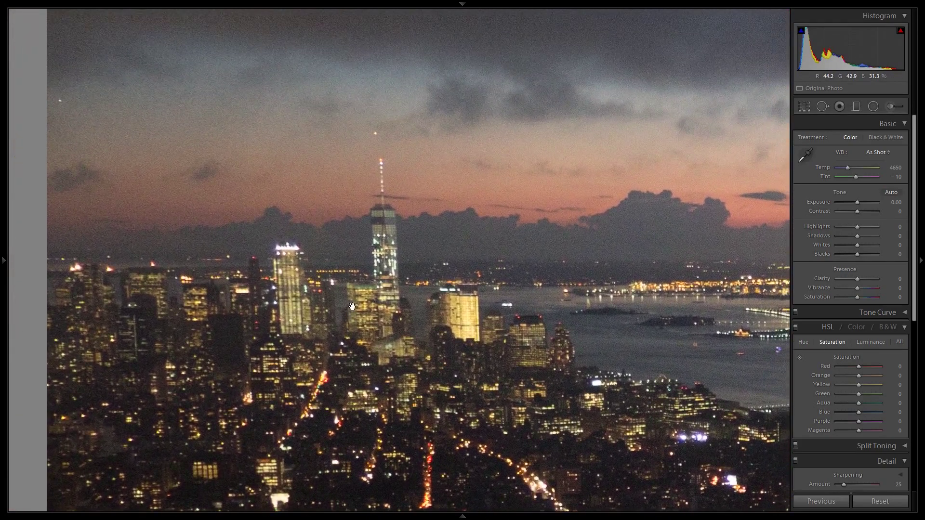
left_click(509, 278)
left_click_drag(509, 278, 395, 318)
left_click_drag(348, 355, 457, 201)
left_click(292, 309)
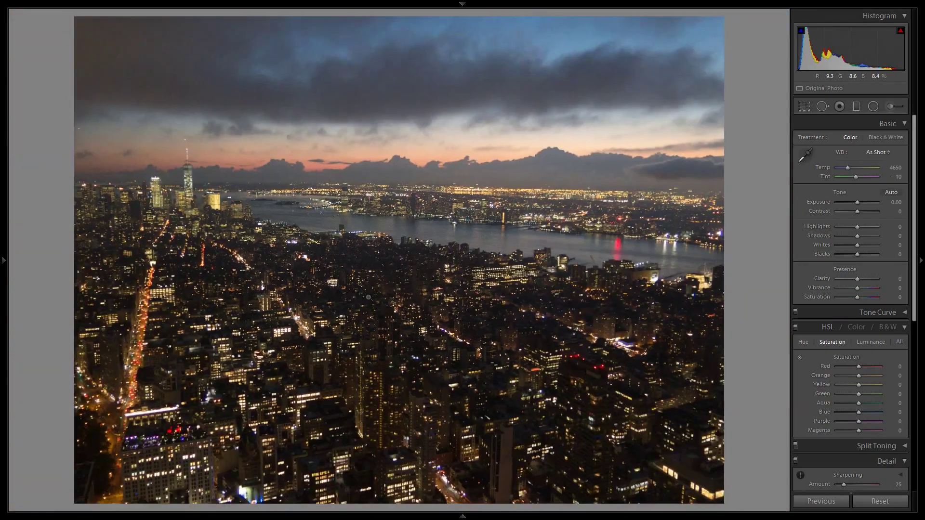
left_click(522, 206)
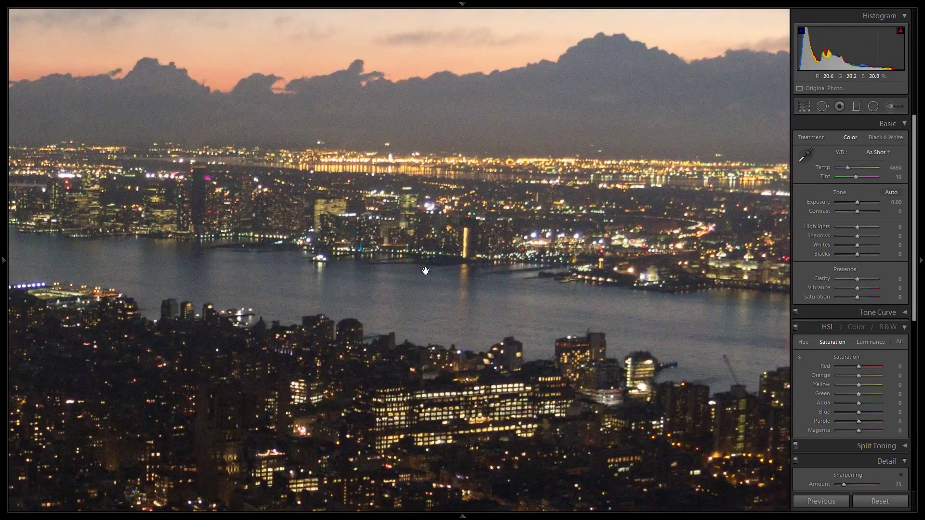
left_click(305, 351)
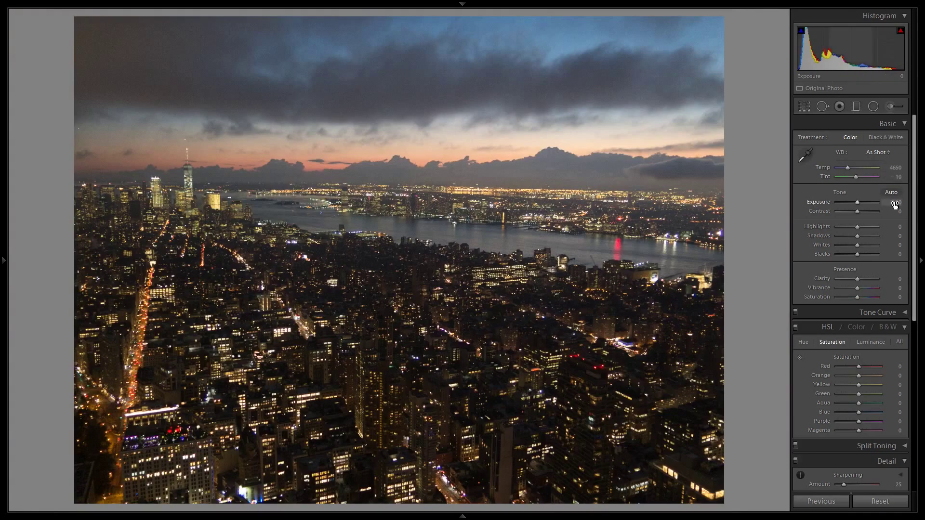
Set the city photo's Exposure to -0.60 and Contrast to +11.
left_click_drag(893, 204, 873, 204)
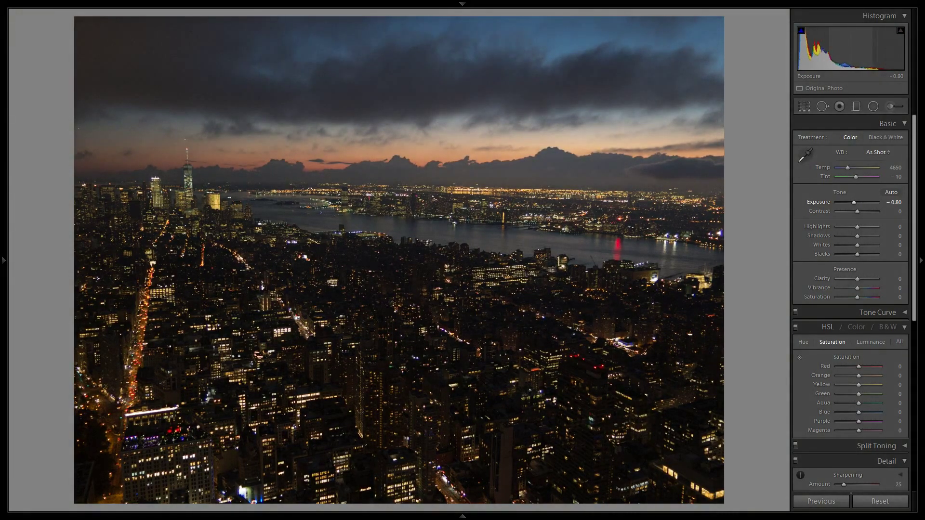
left_click_drag(874, 203, 879, 204)
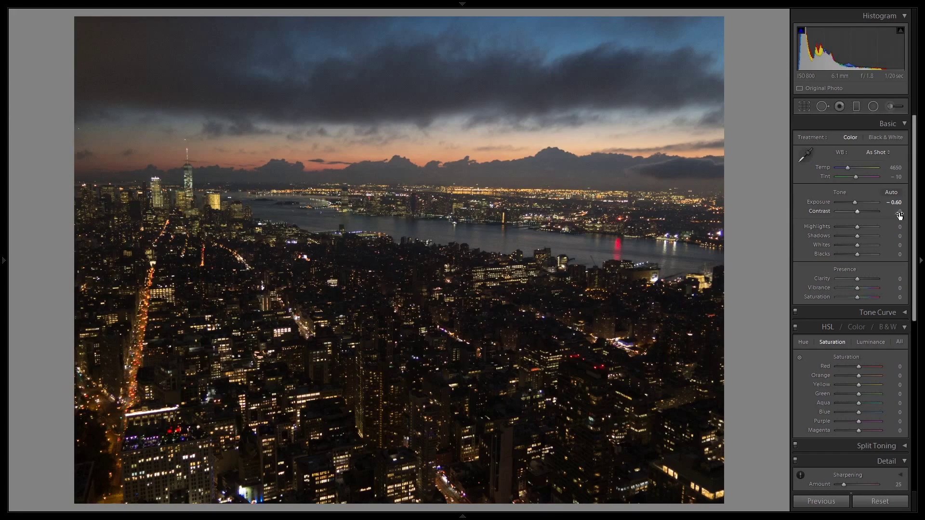
left_click_drag(899, 216, 903, 216)
left_click_drag(903, 216, 905, 216)
Set Blacks to -20 while viewing the dark buildings up close.
left_click(498, 321)
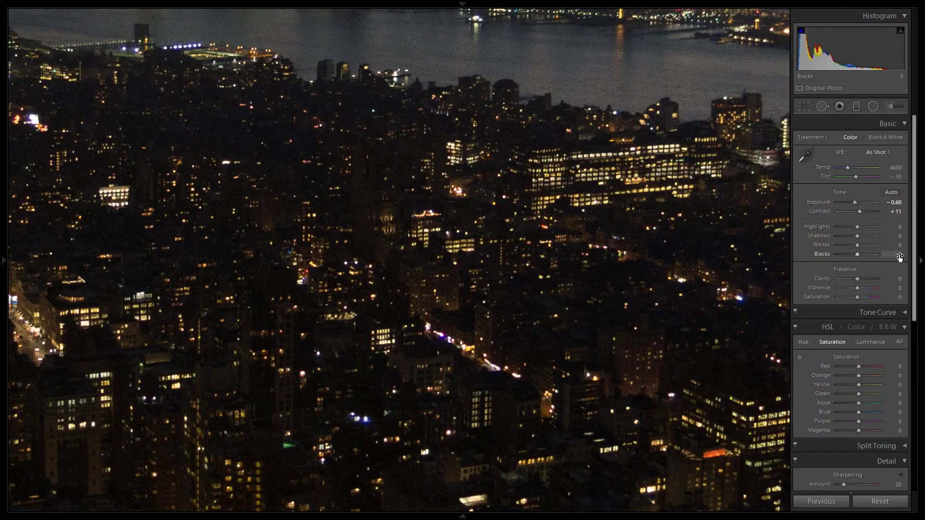
left_click_drag(900, 257, 891, 257)
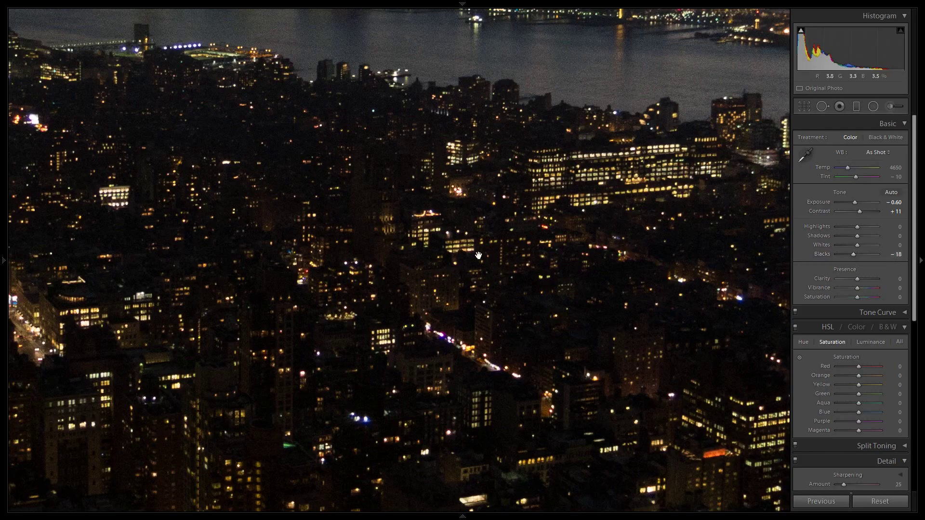
left_click(586, 261)
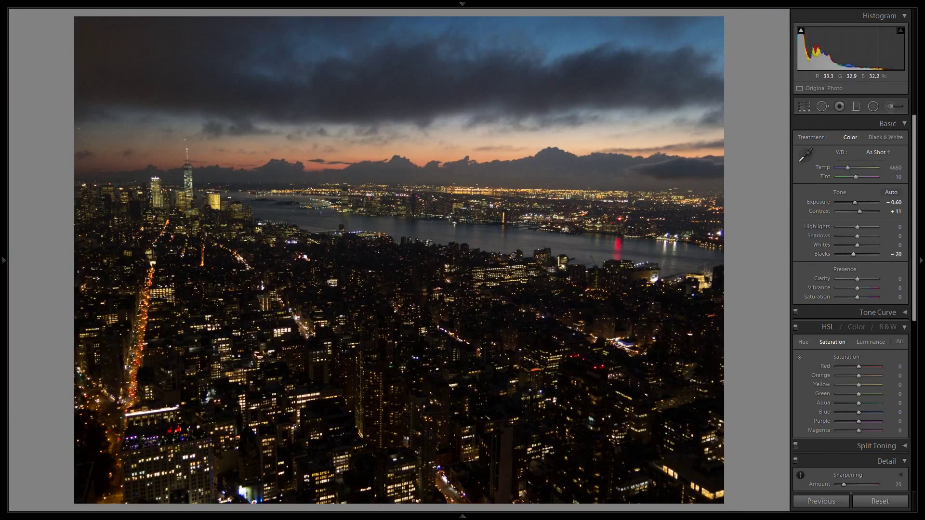
Set Blacks to -10 and Exposure to -0.50 while comparing the city photo up close with its original.
key("y")
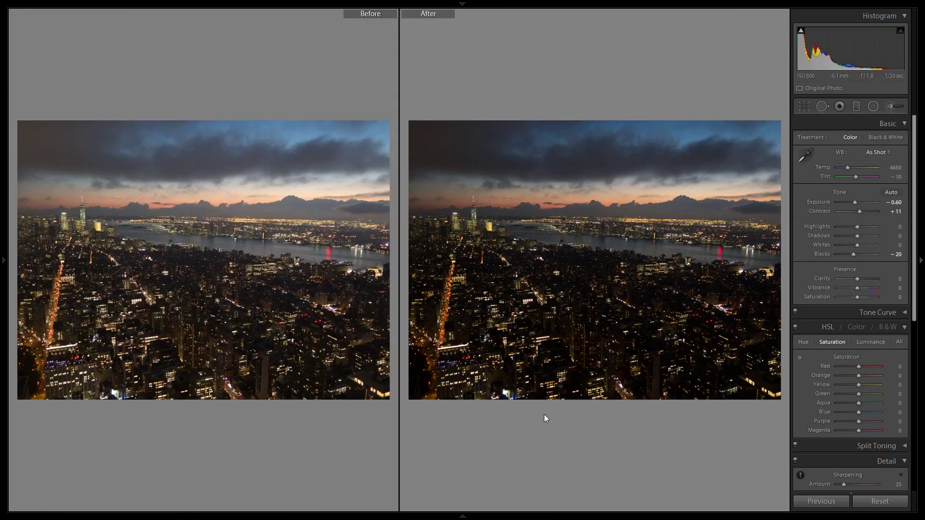
left_click(191, 347)
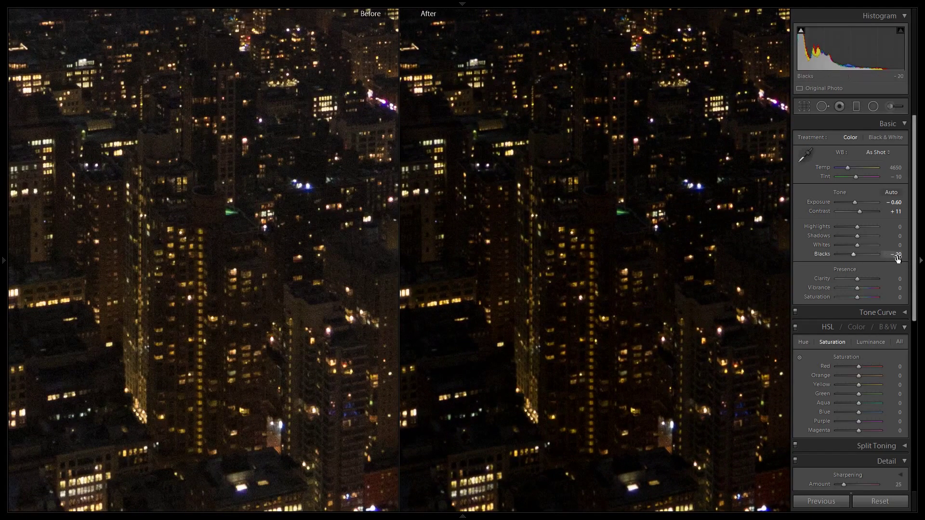
left_click_drag(898, 259, 900, 254)
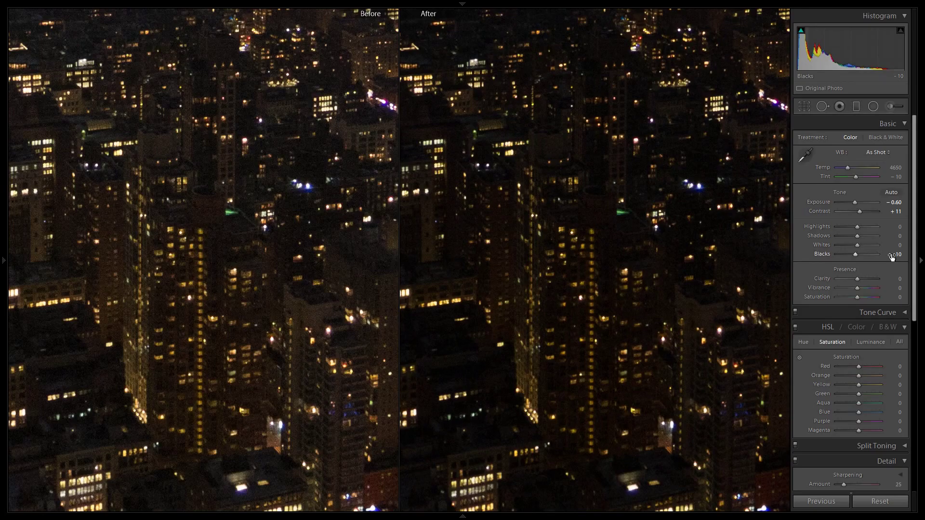
left_click_drag(458, 126, 281, 510)
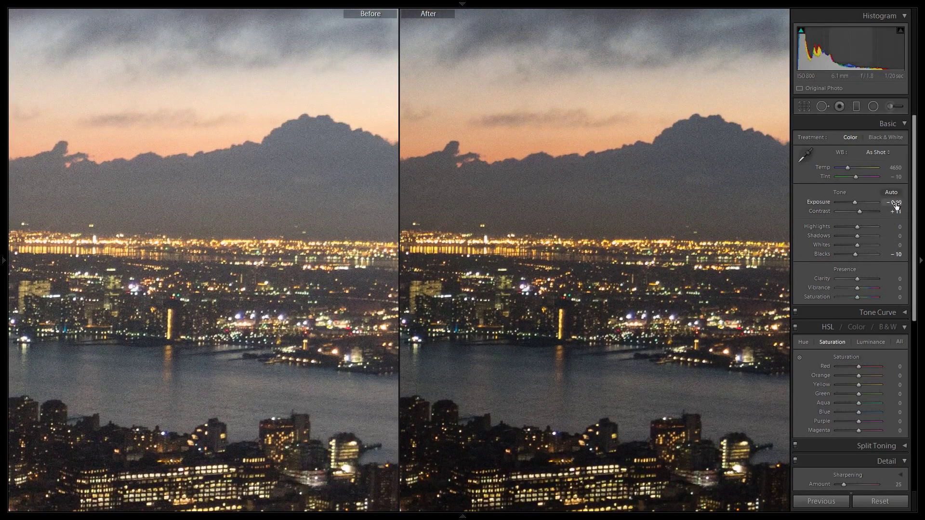
mouse_move(895, 202)
left_mouse_down()
mouse_move(906, 202)
mouse_move(899, 202)
left_mouse_up()
scroll(599, 316, "down", 5)
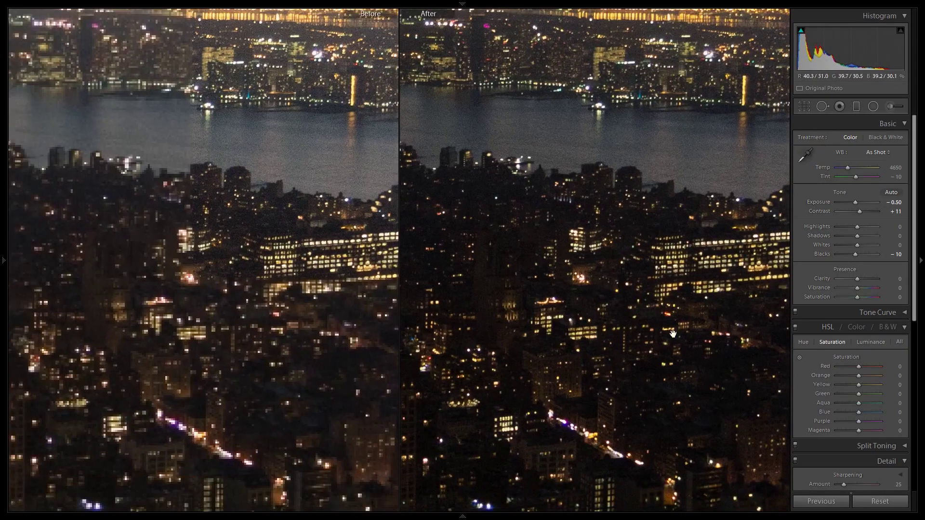
left_click(600, 316)
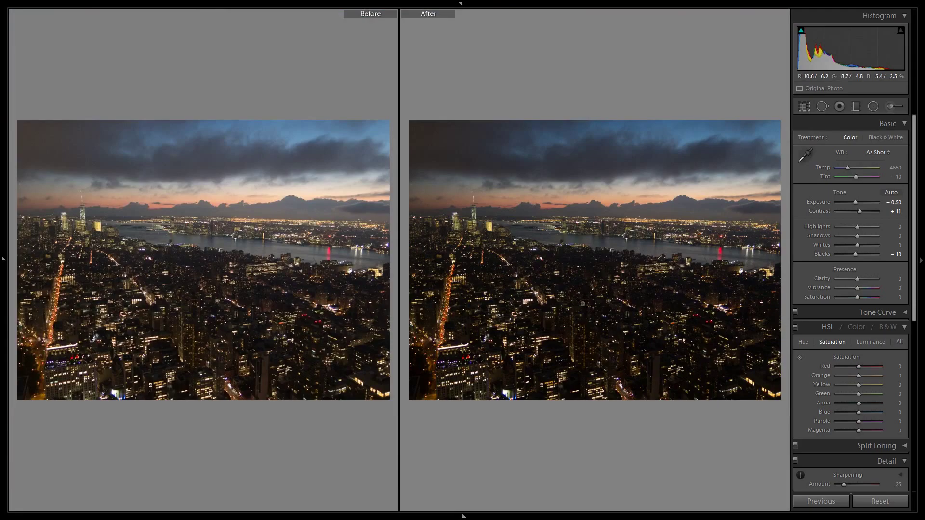
key("y")
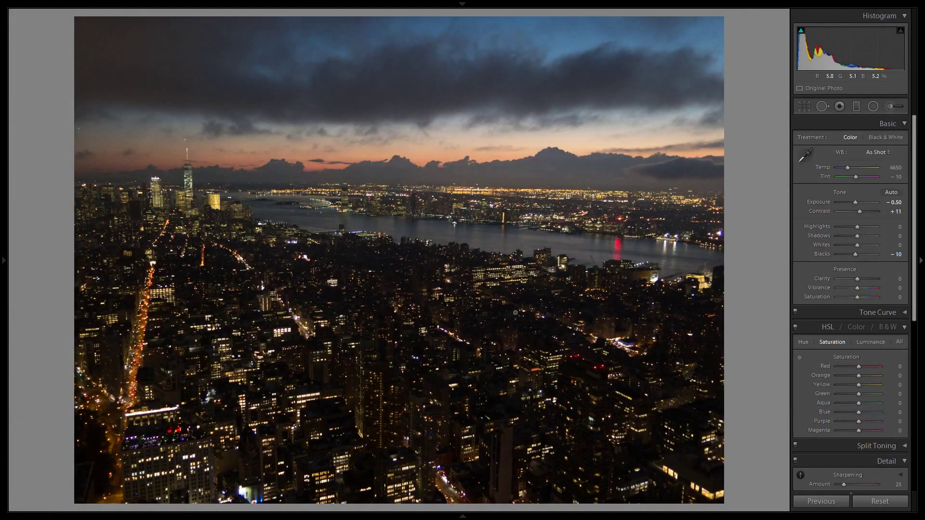
Try the automatic tone adjustment on the city photo and undo it.
left_click(888, 193)
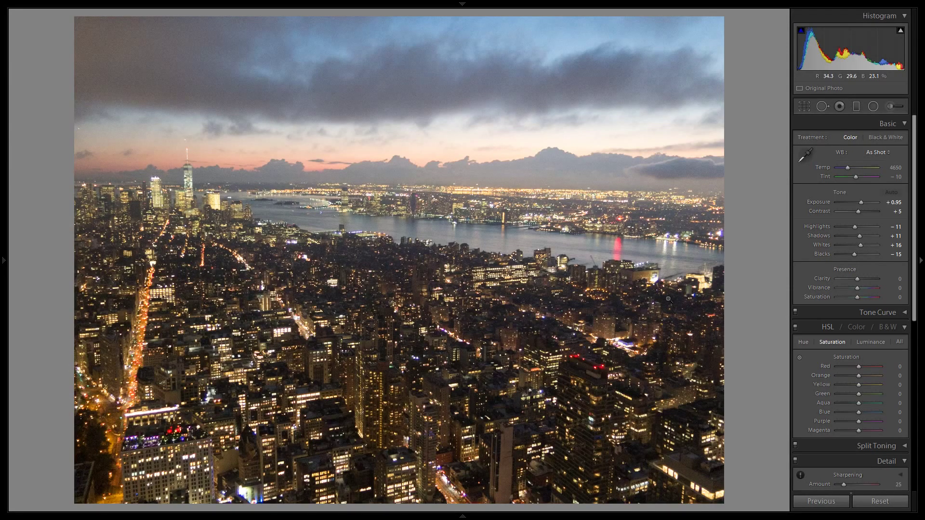
key("ctrl+z")
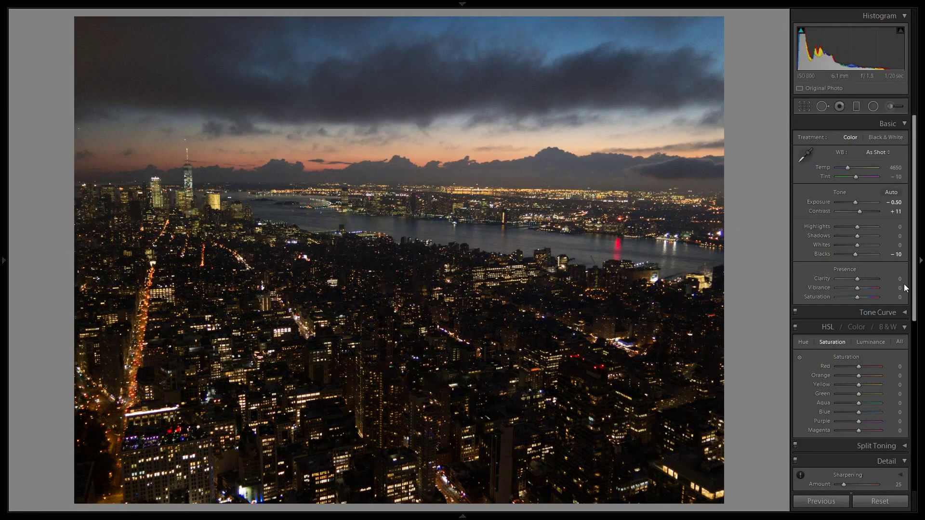
Set the city photo's Clarity to +30 and Vibrance to +41.
left_click_drag(899, 278, 901, 278)
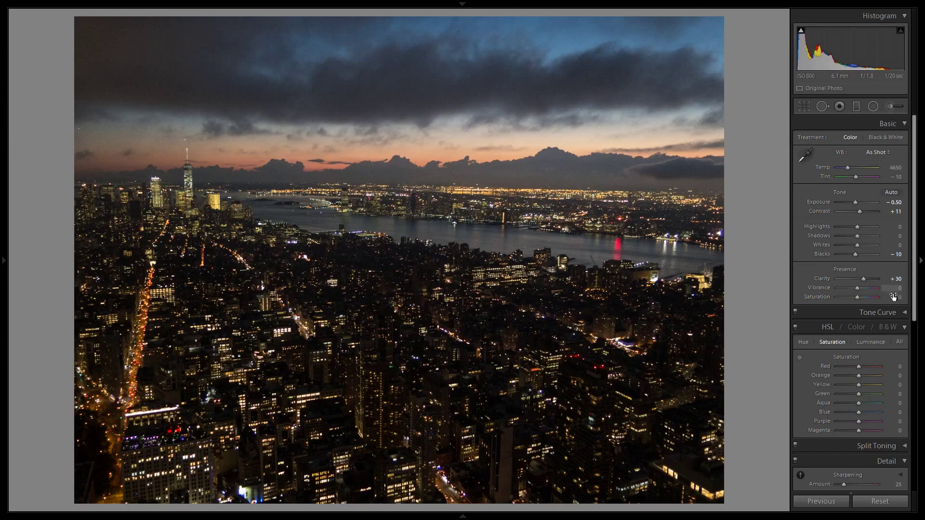
left_click_drag(892, 292, 901, 292)
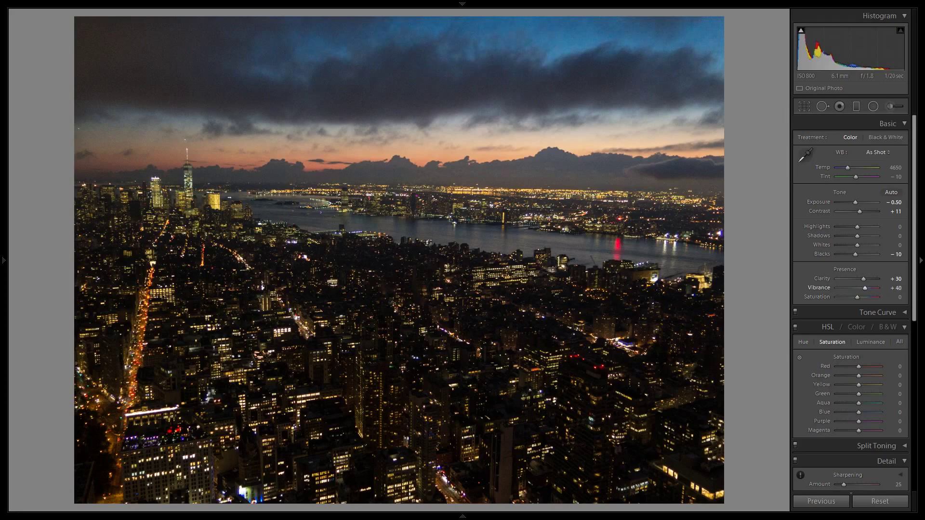
left_click_drag(896, 288, 897, 288)
left_click_drag(896, 288, 896, 288)
Set the city photo's Temp to 5050 and check the cloudy sky above the skyline up close.
left_click_drag(895, 167, 899, 167)
left_click(407, 144)
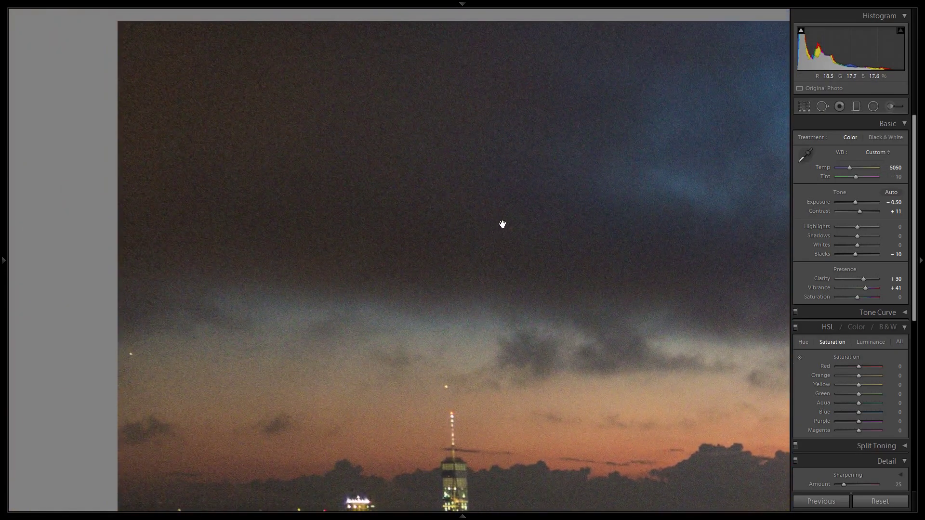
left_click(677, 244)
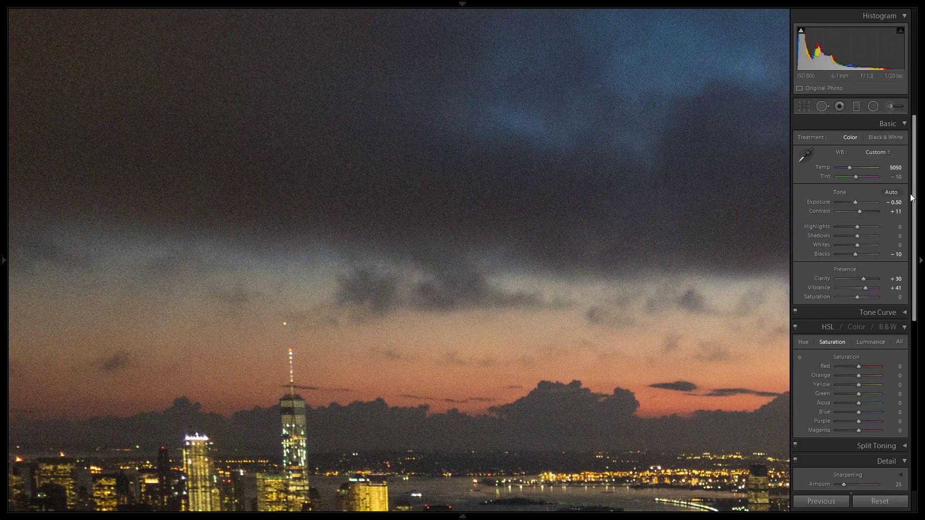
Set the Luminance noise reduction to 36 and compare the cloudy sky with and without it up close.
scroll(912, 197, "down", 5)
left_click(572, 246)
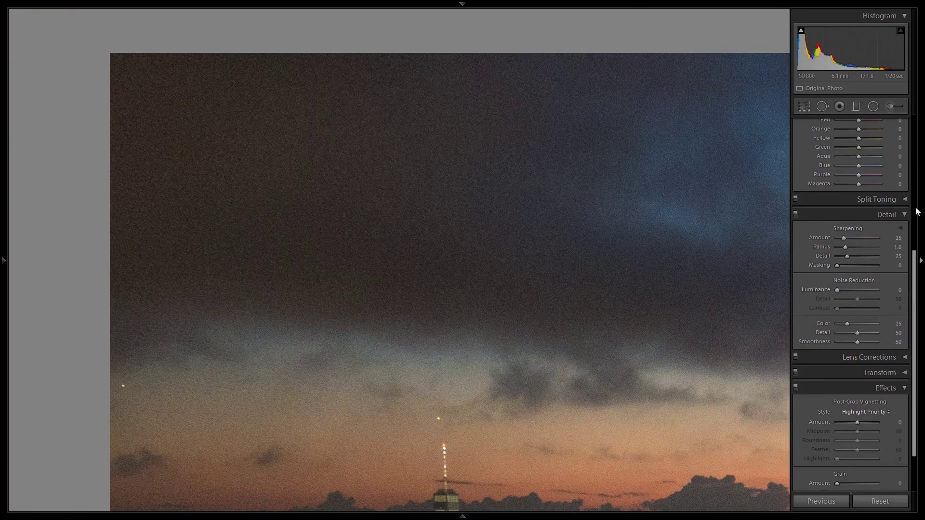
left_click(898, 291)
type("4")
key("Return")
key("ctrl+z")
key("ctrl+shift+z")
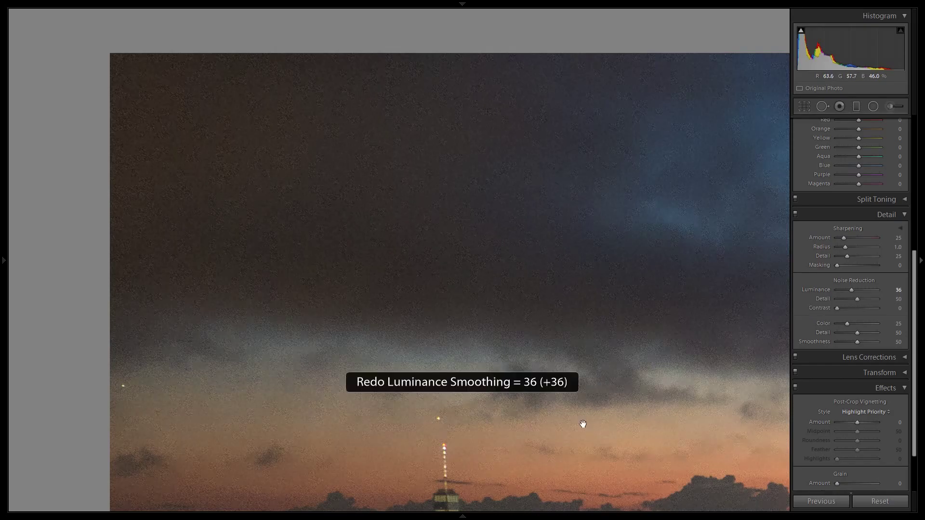
left_click(452, 240)
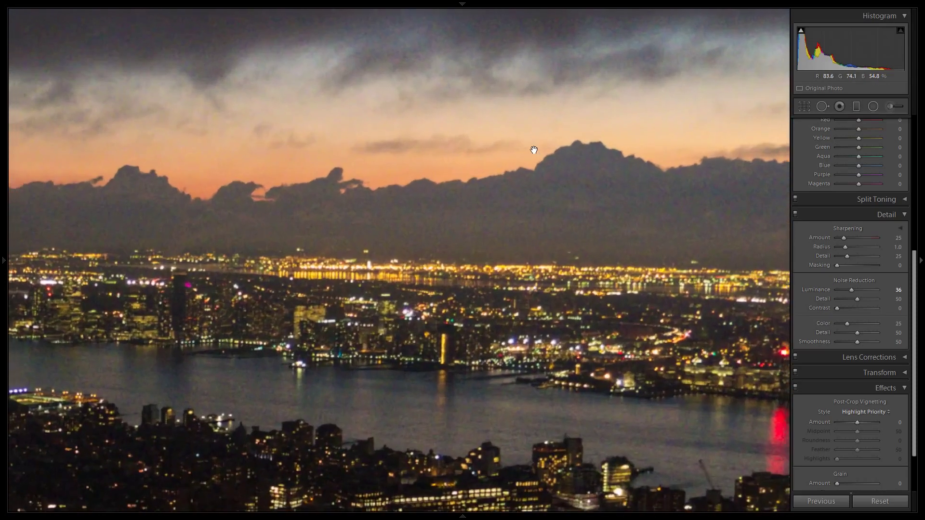
left_click(533, 150)
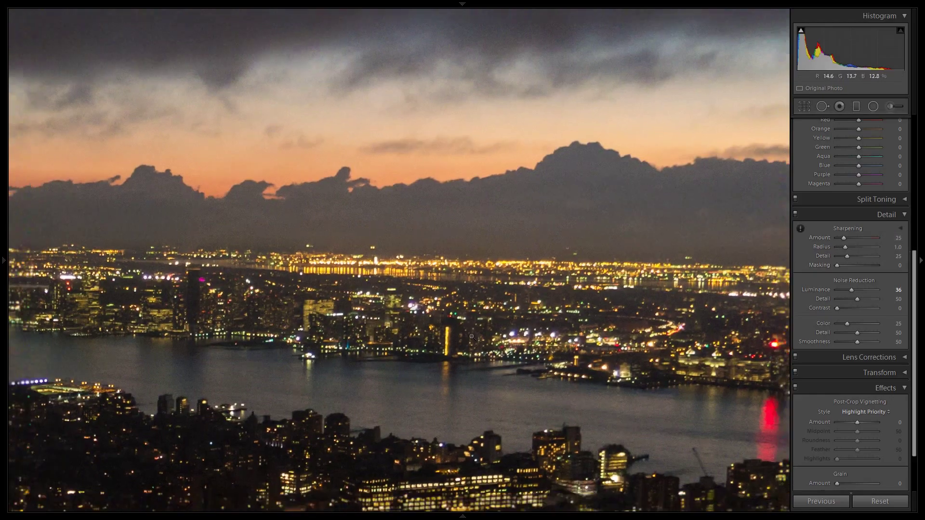
Set the Sharpening Amount to 41 and check the dark city streets and buildings up close.
key("z")
left_click_drag(896, 238, 900, 238)
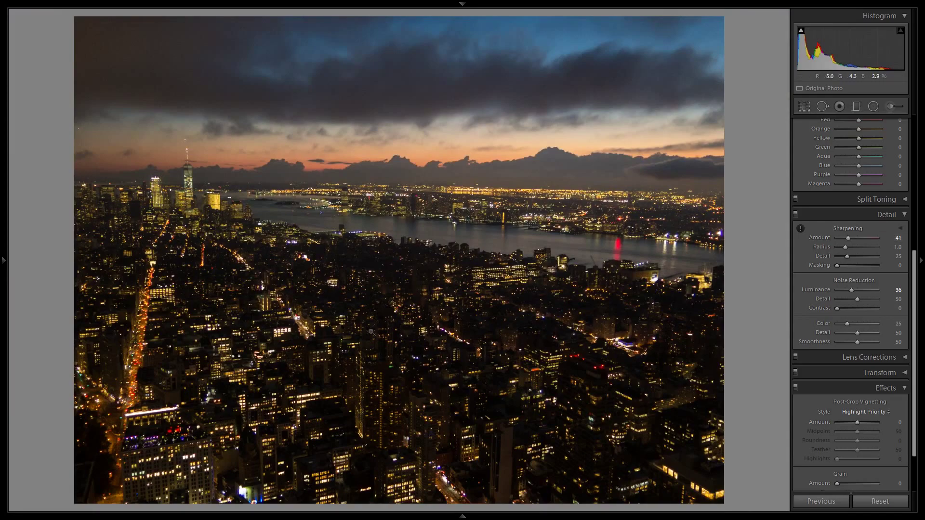
left_click(256, 379)
left_click_drag(414, 217, 533, 190)
left_click(533, 191)
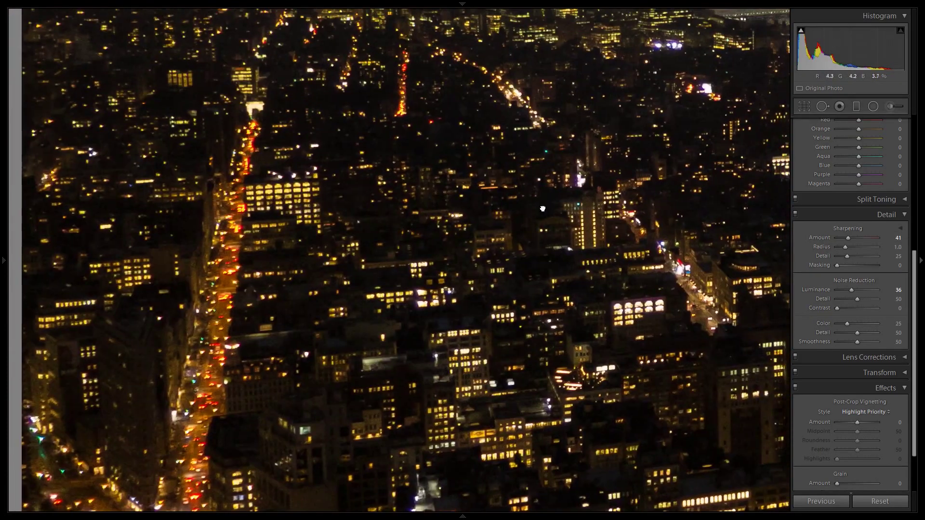
left_click_drag(680, 169, 333, 242)
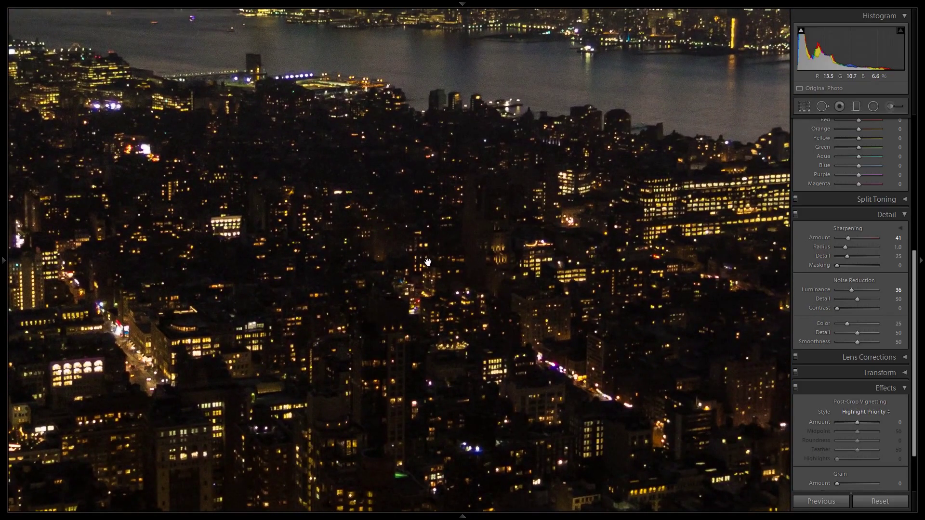
left_click_drag(496, 284, 333, 248)
Compare the edited city buildings and streets side by side with the original, both up close and as a whole.
key("y")
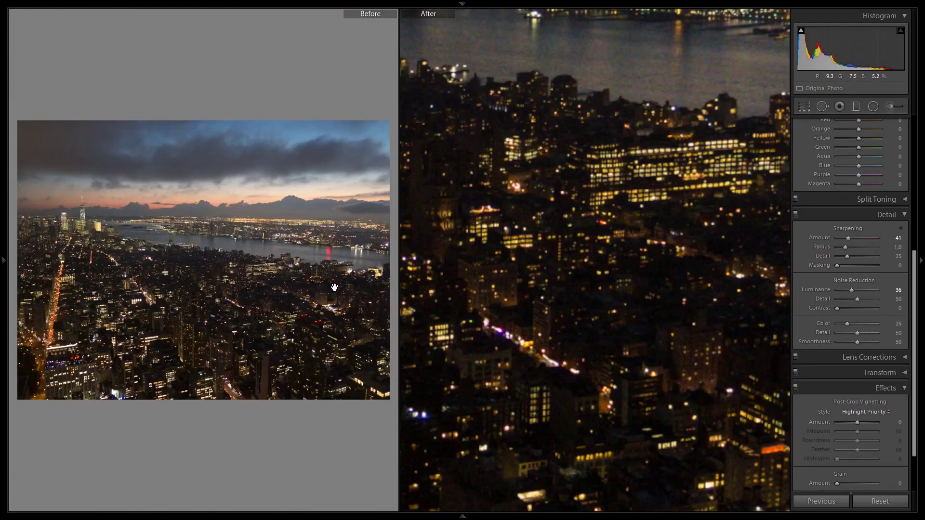
left_click_drag(482, 284, 516, 310)
left_click_drag(582, 307, 529, 227)
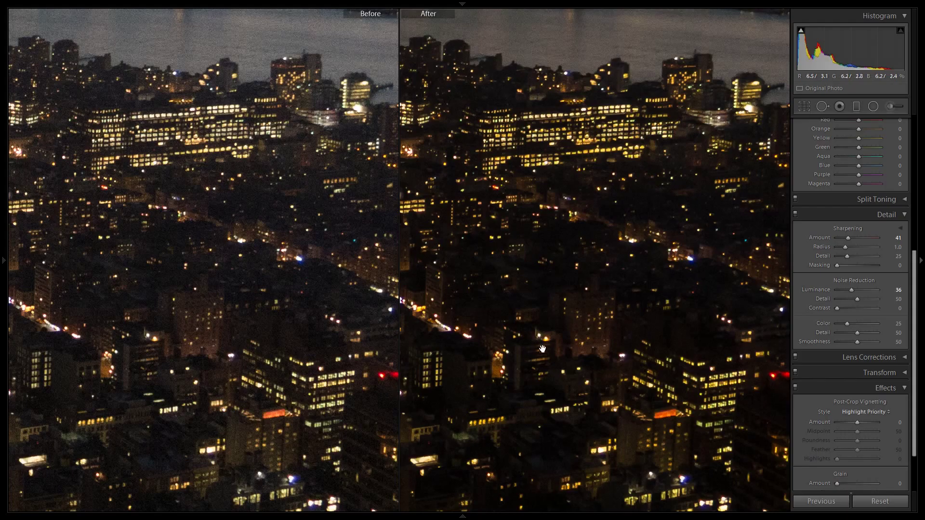
left_click(546, 273)
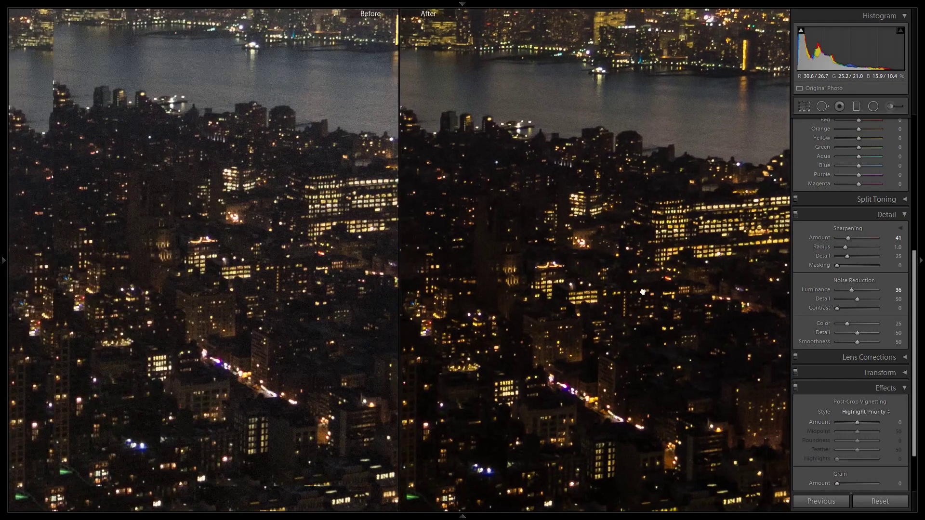
left_click(666, 313)
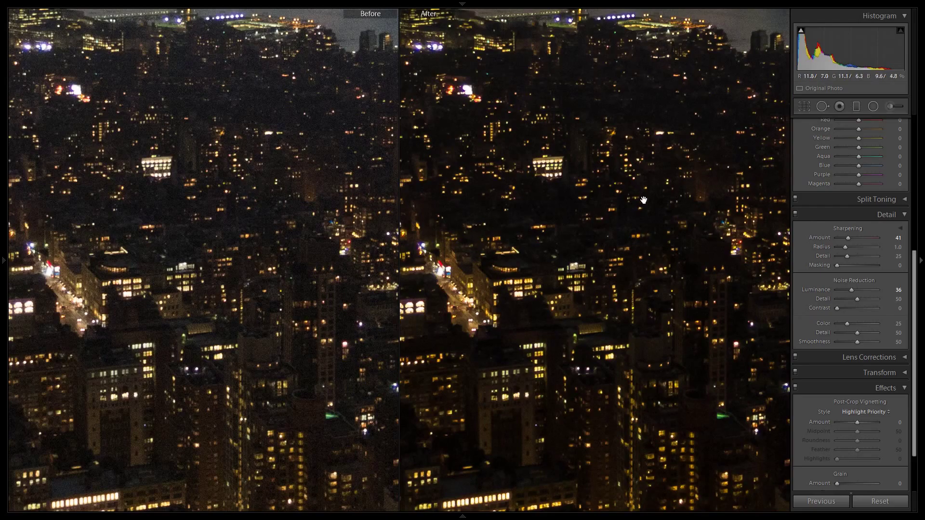
left_click_drag(550, 209, 728, 229)
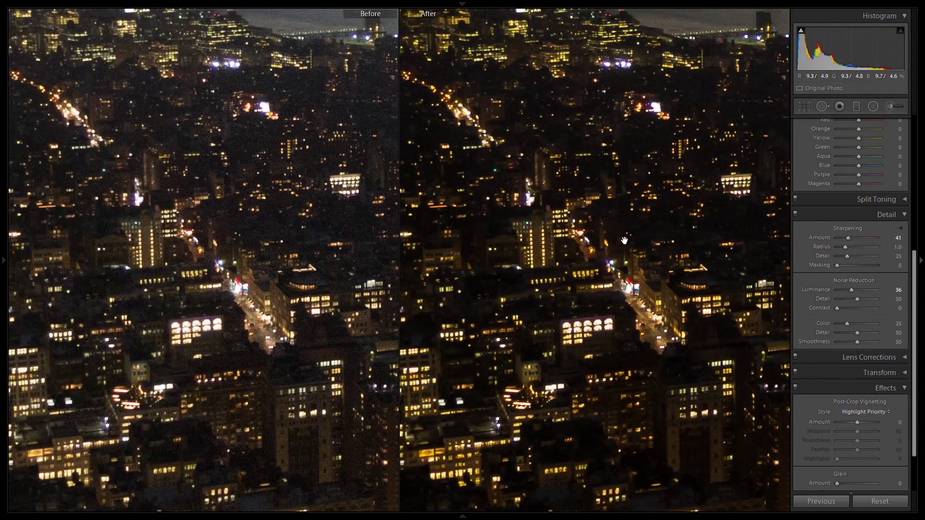
left_click_drag(262, 127, 243, 187)
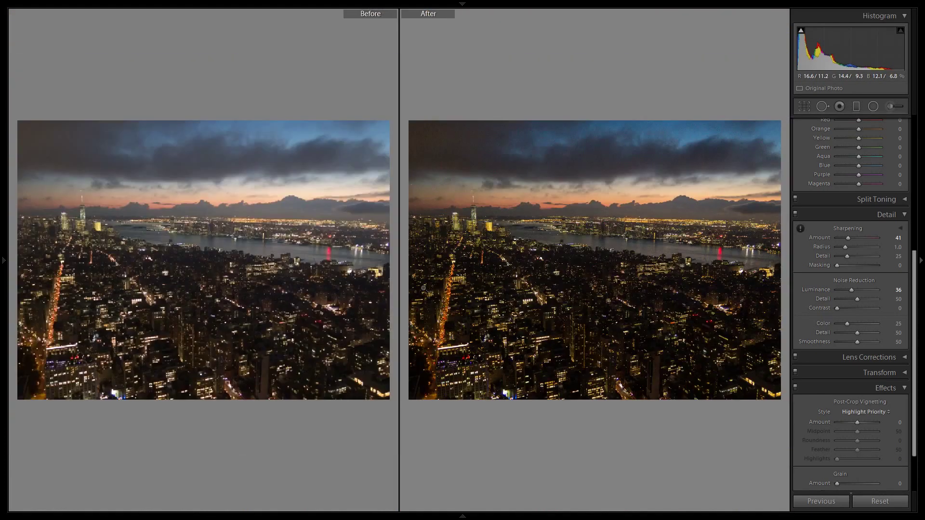
left_click(555, 232)
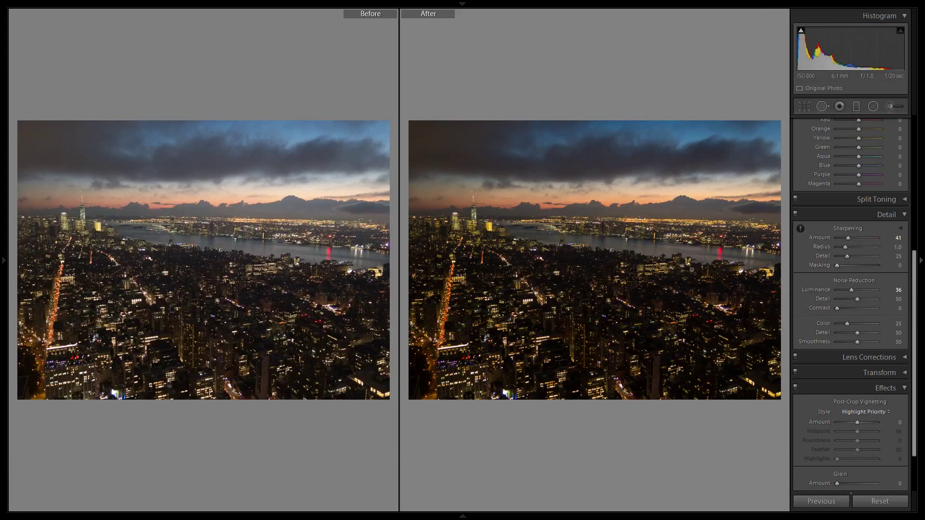
Set the city photo's Vibrance to +46 and compare the sky up close with the original.
left_click_drag(920, 264, 919, 131)
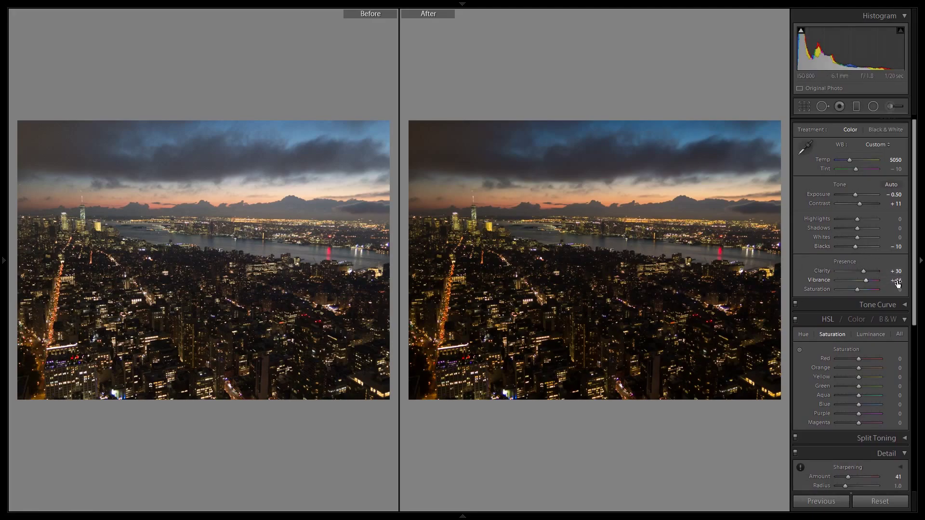
left_click_drag(895, 280, 897, 280)
left_click(658, 205)
left_click_drag(658, 204, 579, 299)
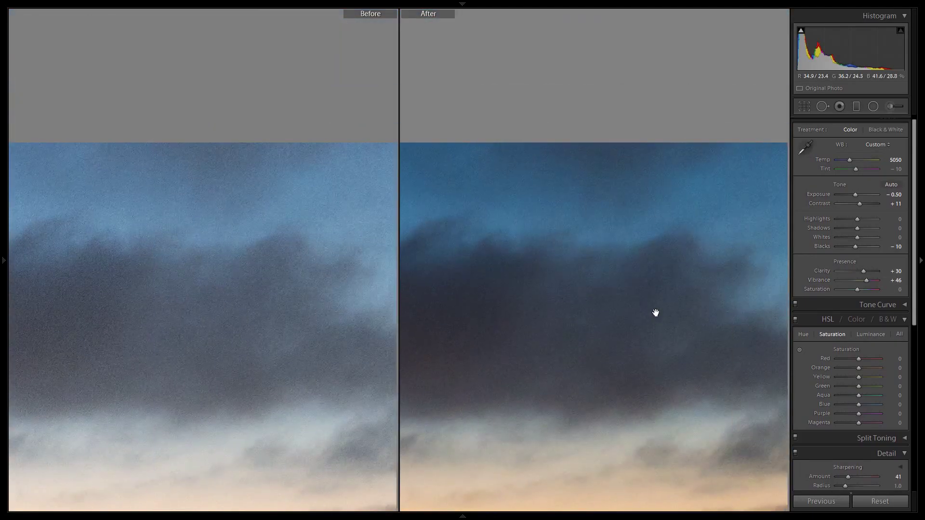
key("ctrl+minus")
key("ctrl+plus")
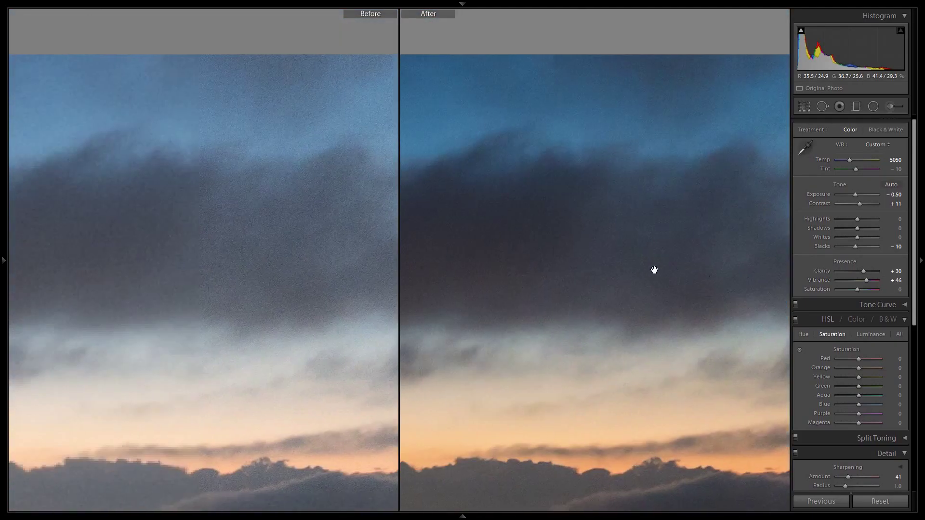
left_click_drag(652, 268, 694, 258)
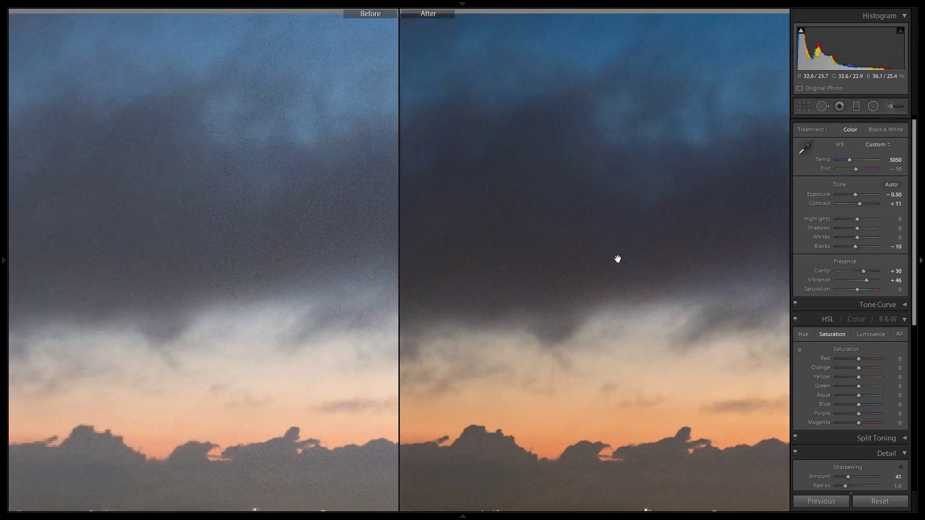
left_click(617, 260)
left_click(683, 263)
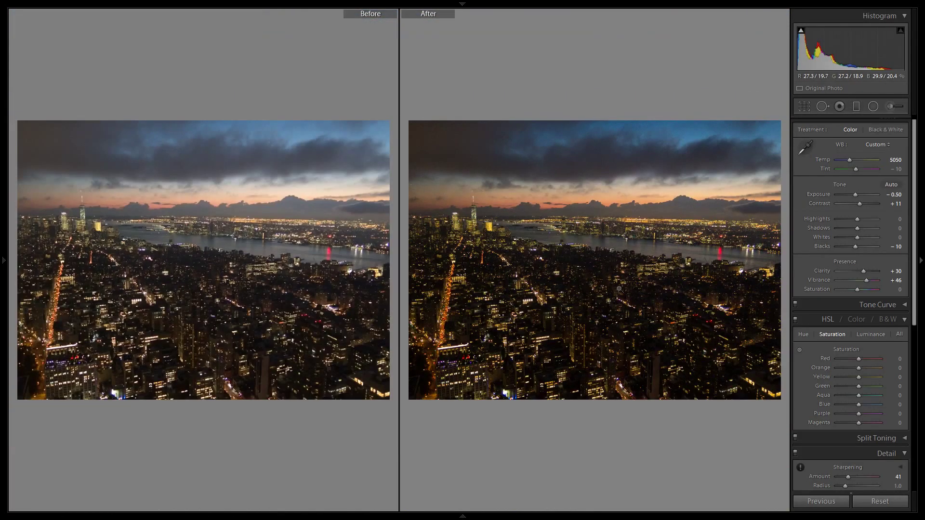
key("y")
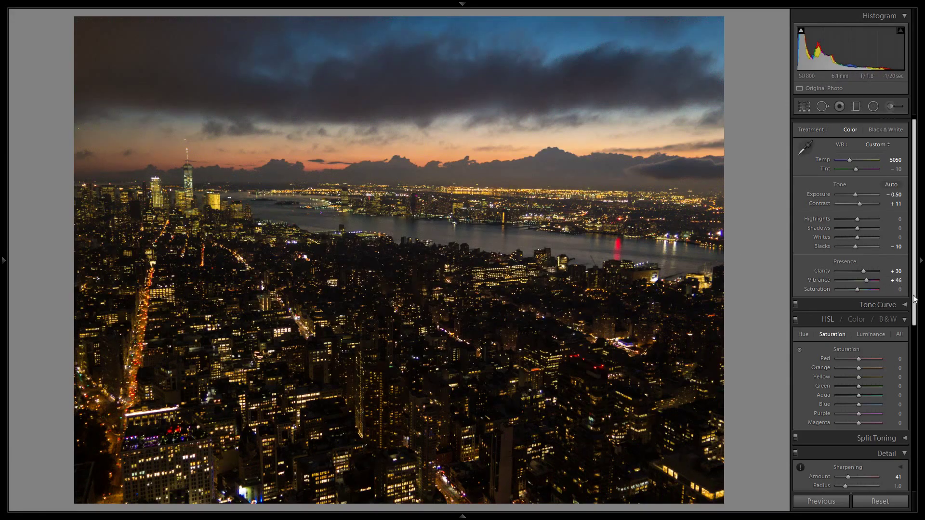
Set the city photo's Exposure to -0.40 while comparing it side by side with the original, and return to the single view.
left_click_drag(915, 299, 920, 369)
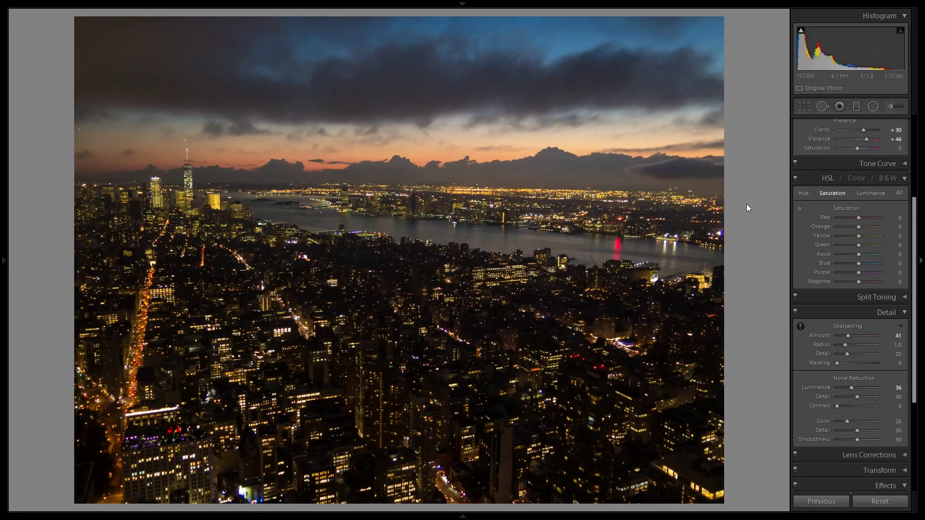
key("y")
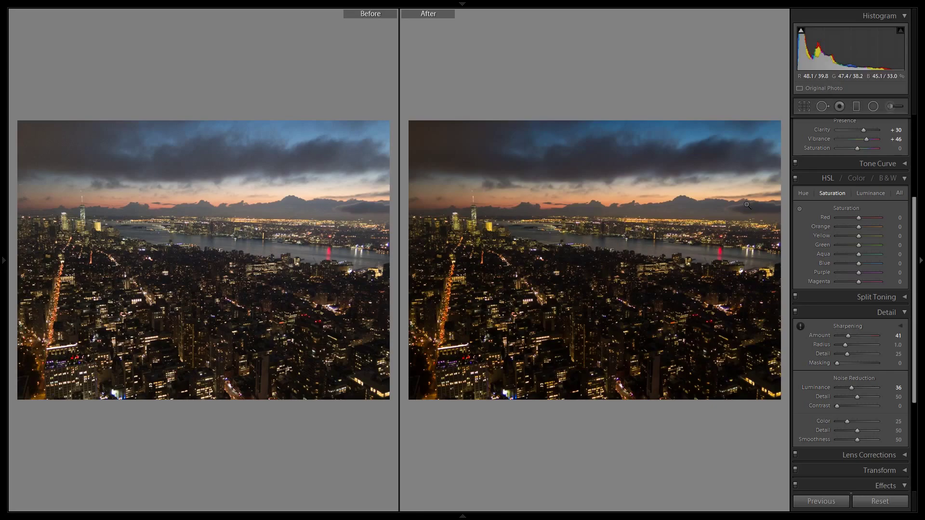
scroll(893, 206, "up", 3)
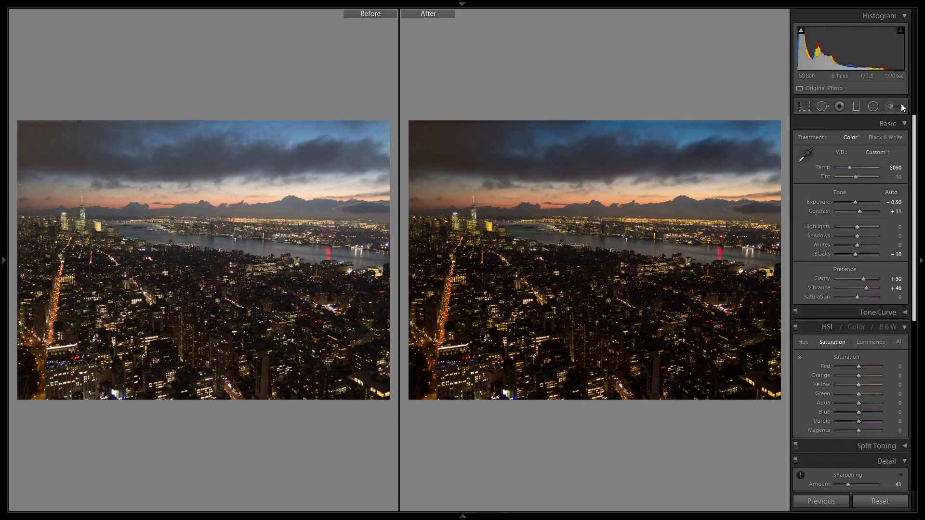
left_click(894, 203)
type("-0.3")
key("Return")
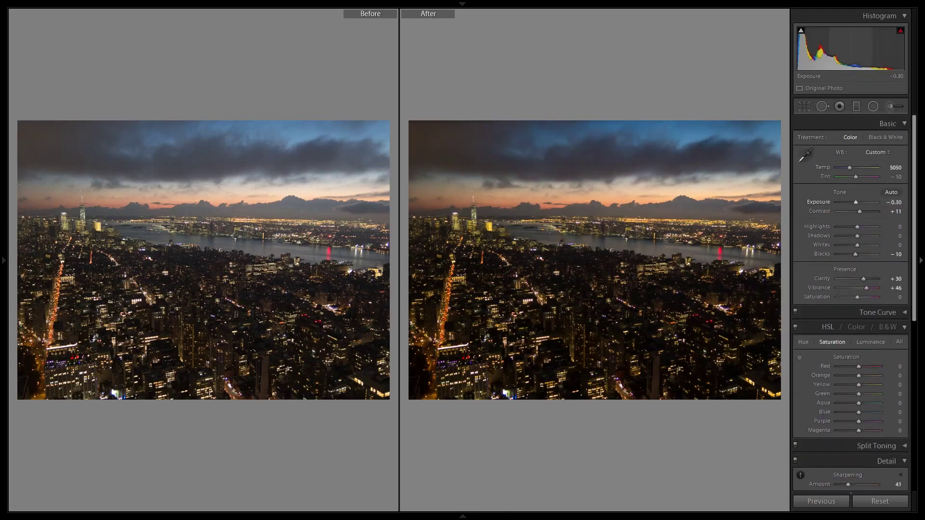
key("Down")
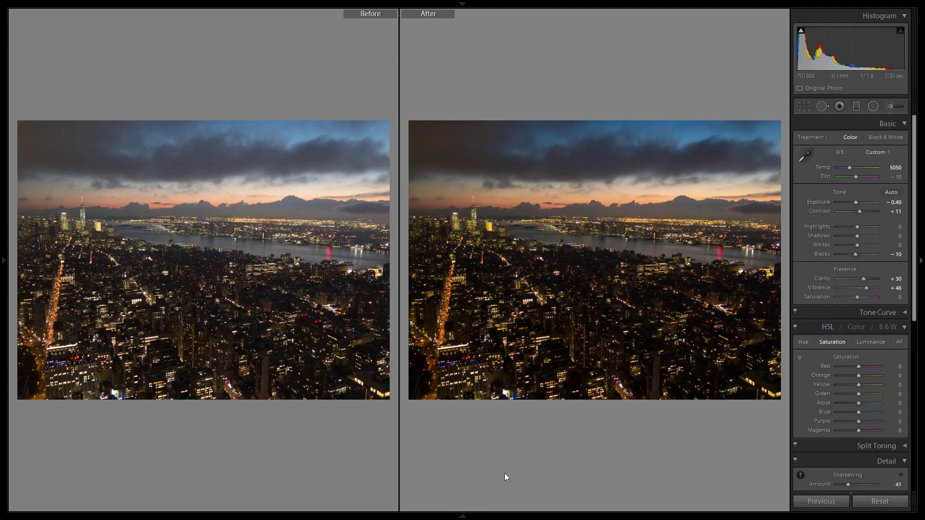
key("y")
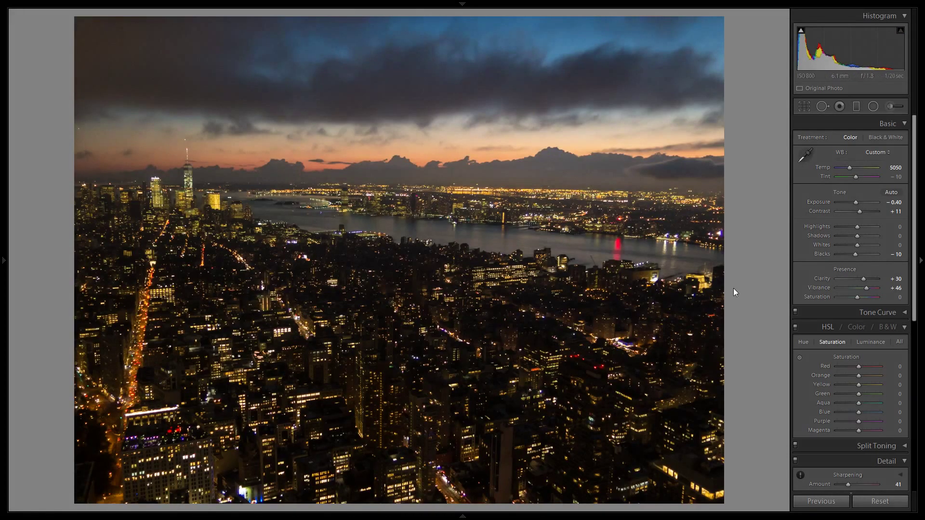